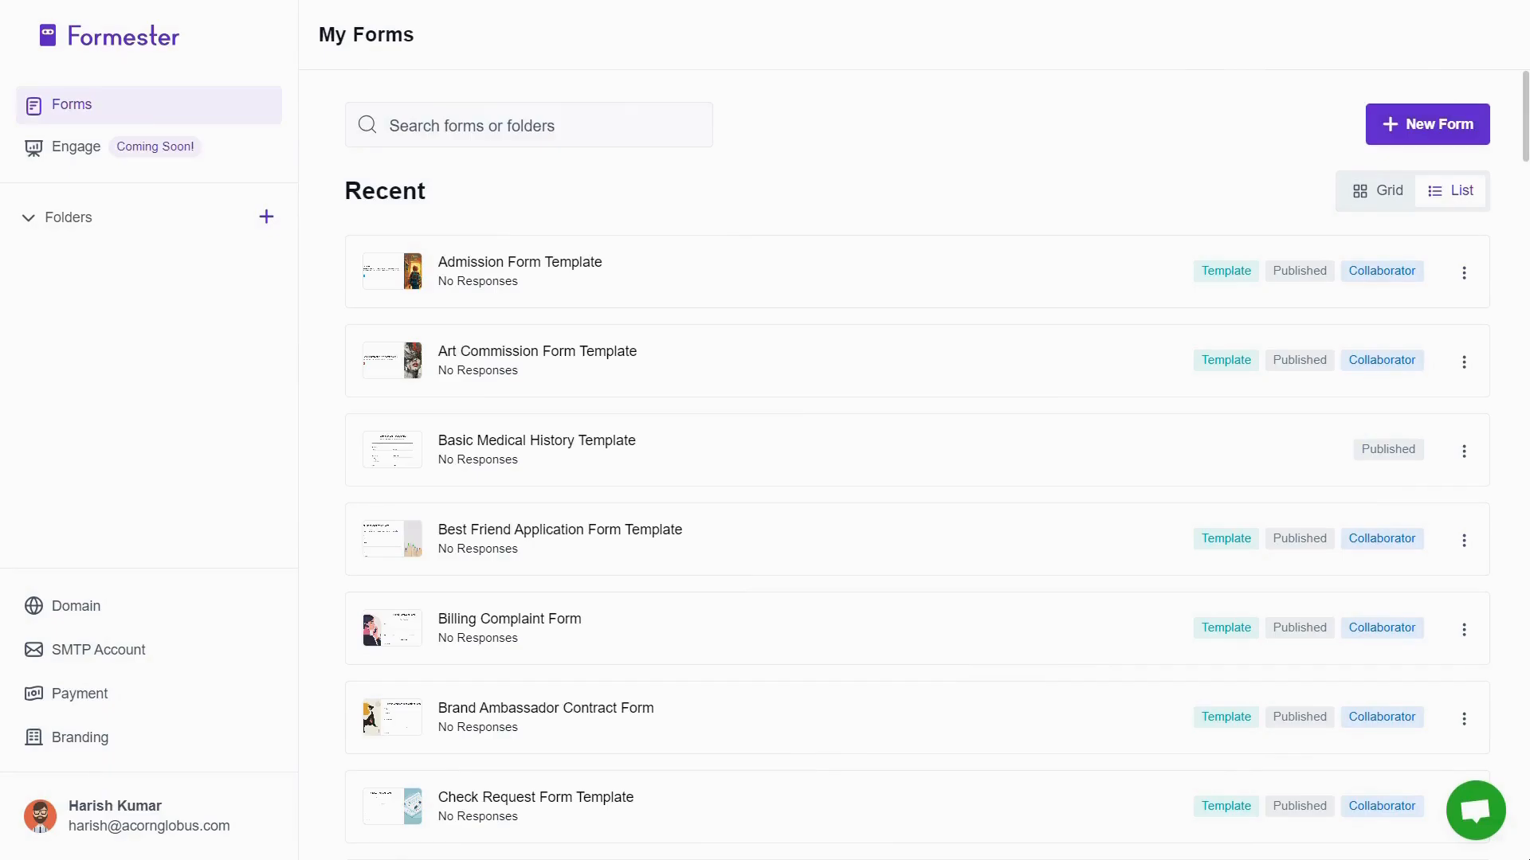
- Start creating a new form and search the template library for "feedback"
{"action": "left_click", "coordinate": [1472, 141]}
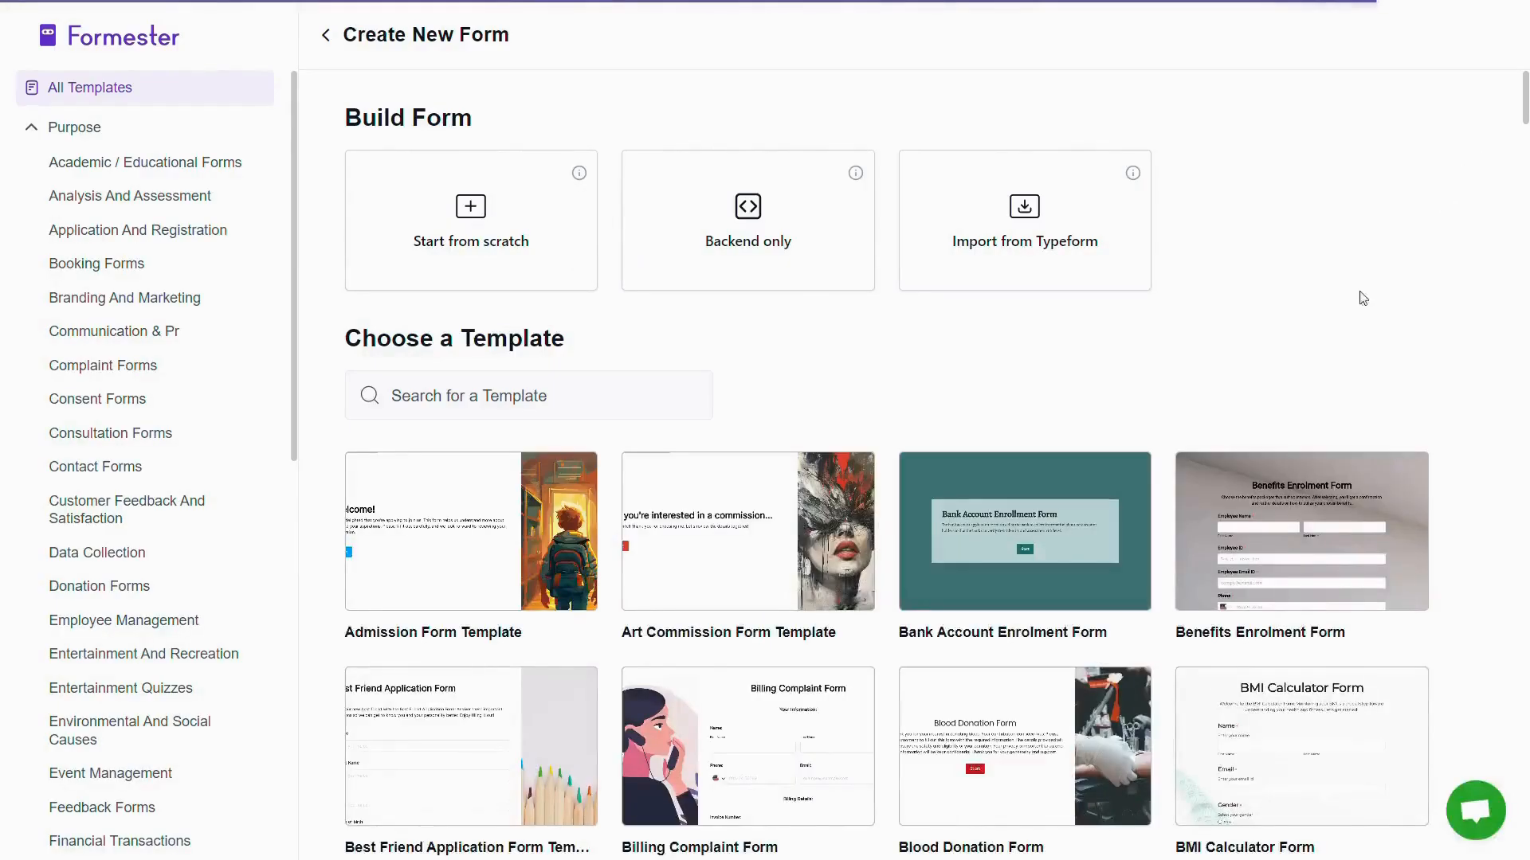
{"action": "left_click", "coordinate": [584, 391]}
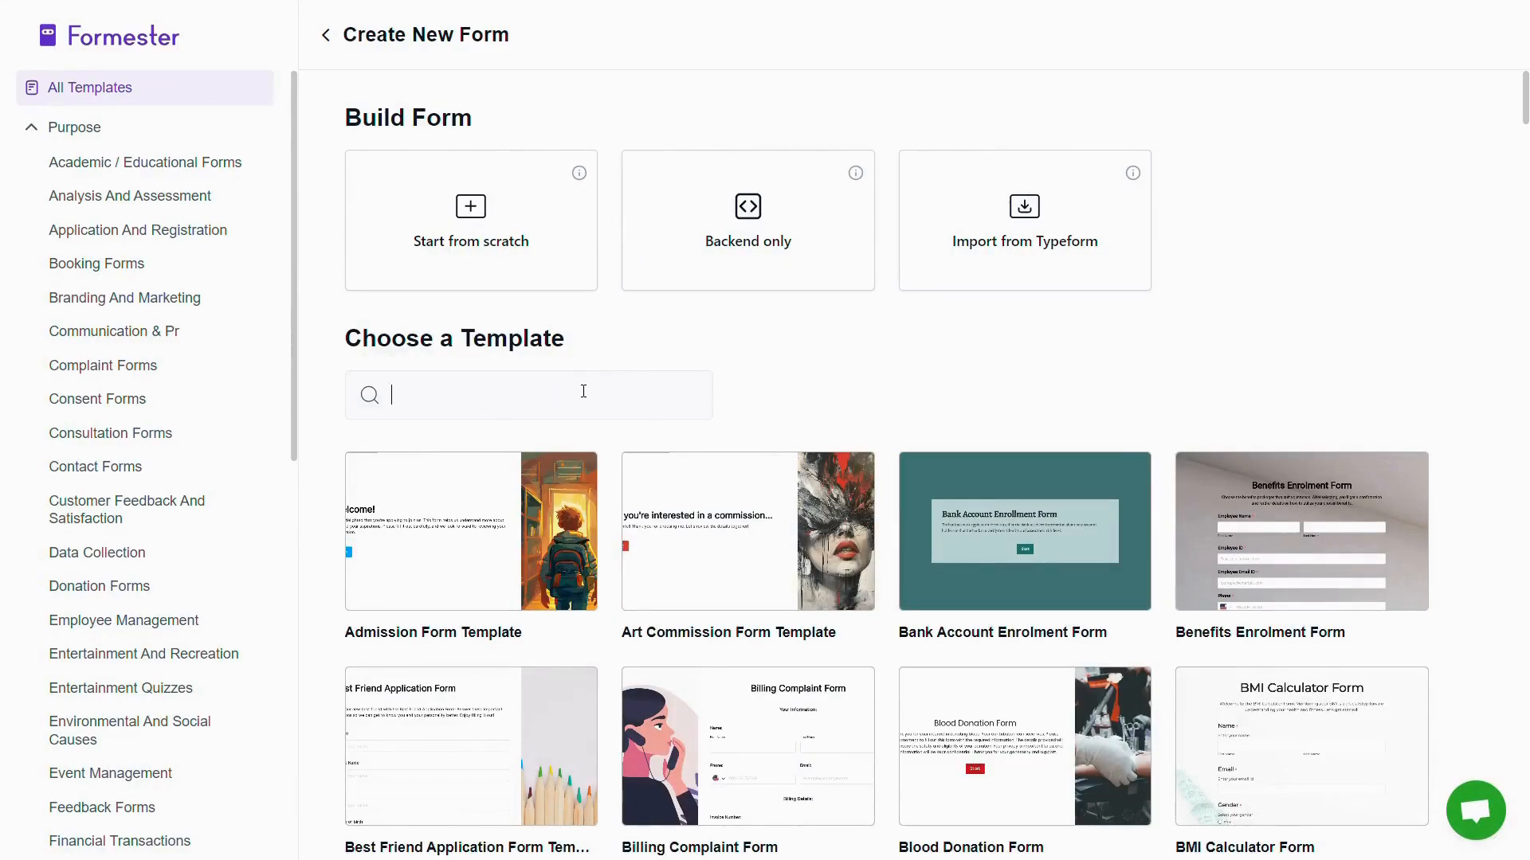
{"action": "type", "text": "fee"}
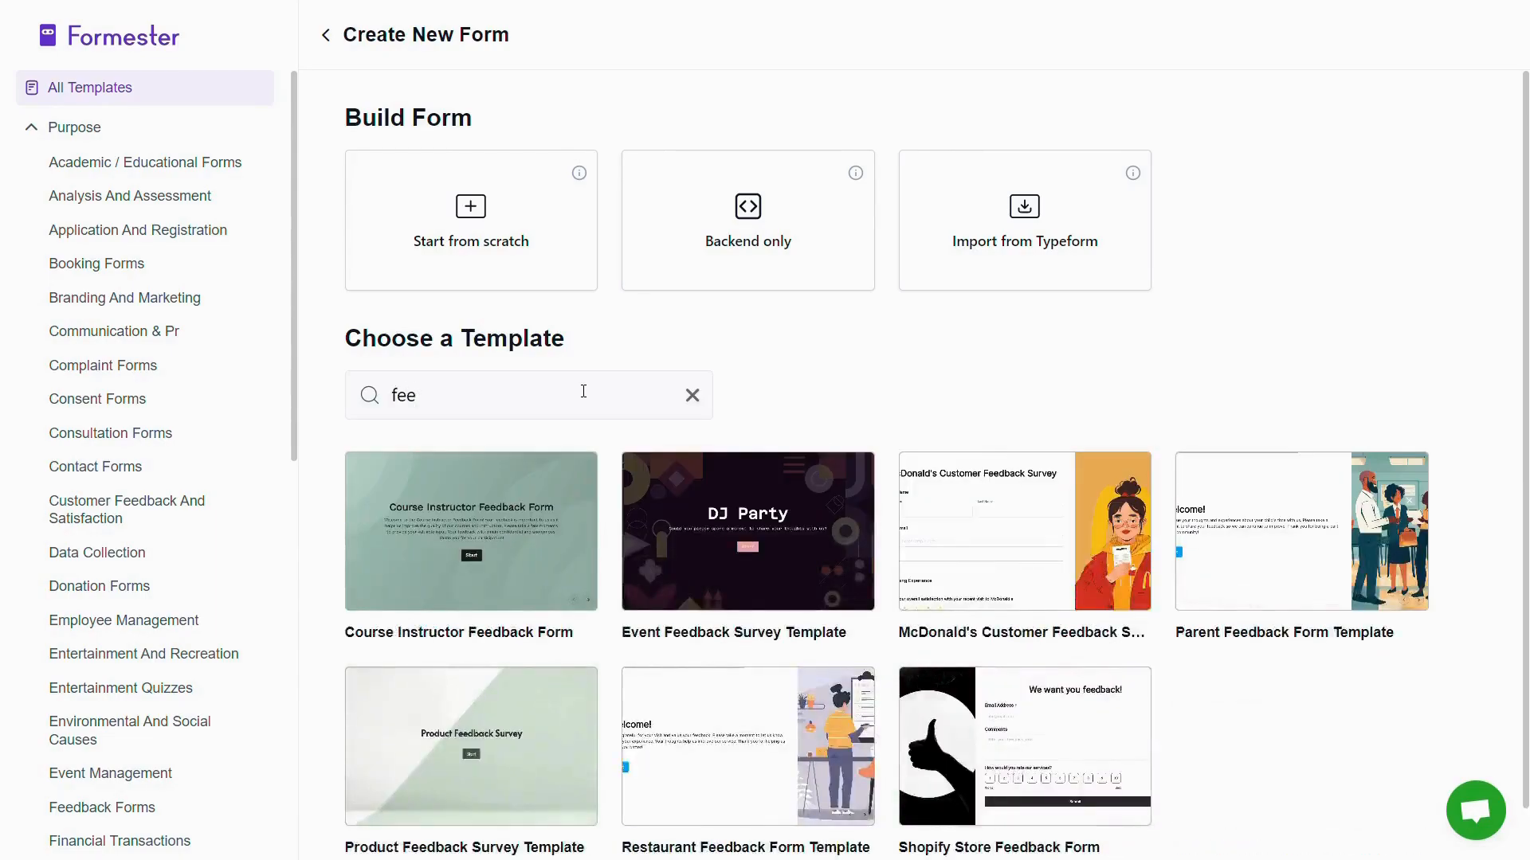
{"action": "type", "text": "ba"}
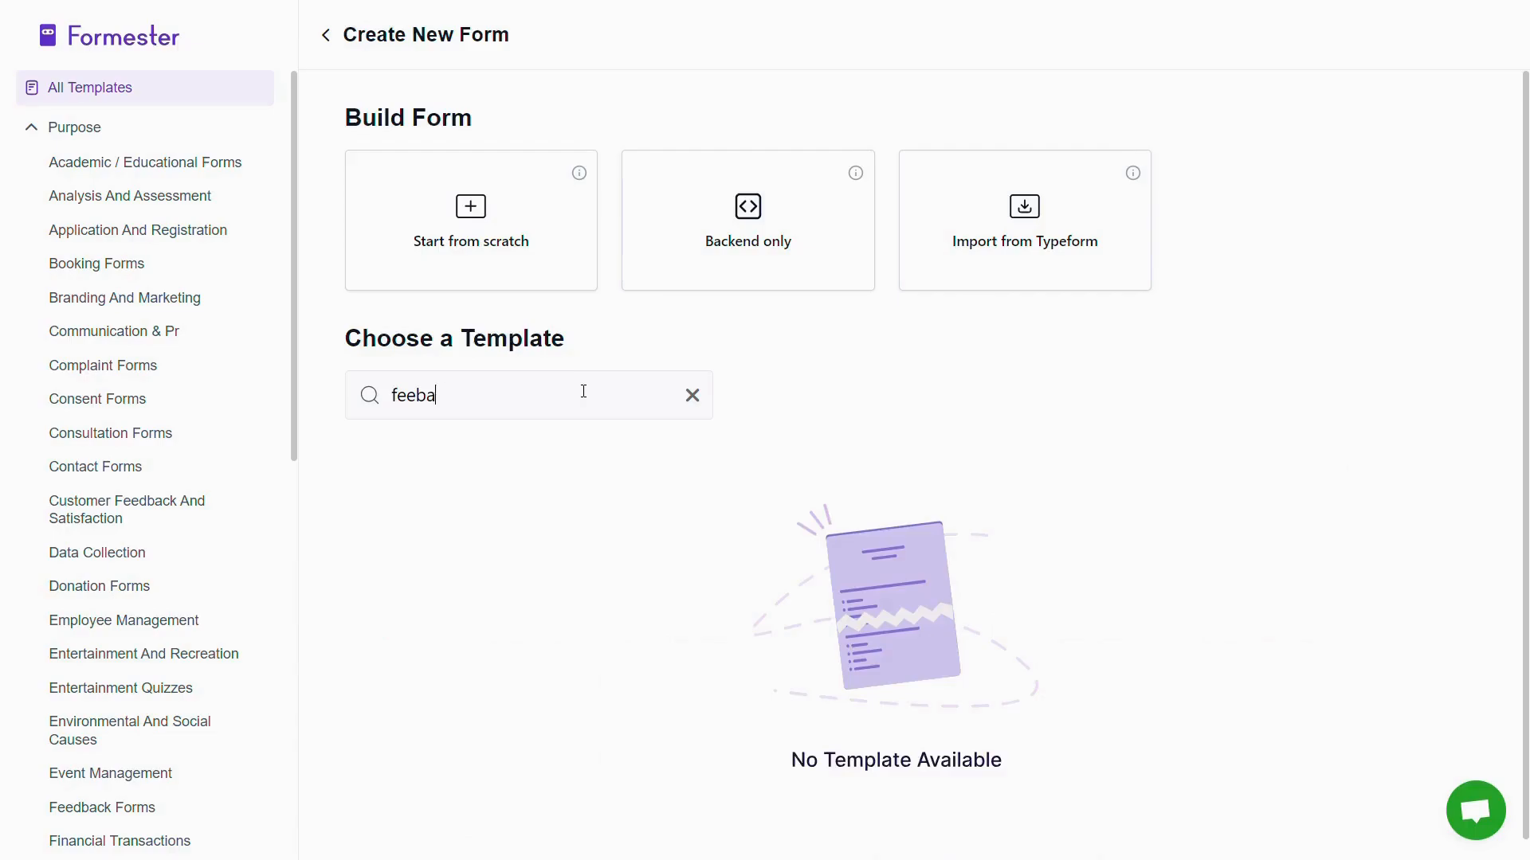
{"action": "key", "text": "BackSpace"}
{"action": "key", "text": "BackSpace"}
{"action": "type", "text": "dback"}
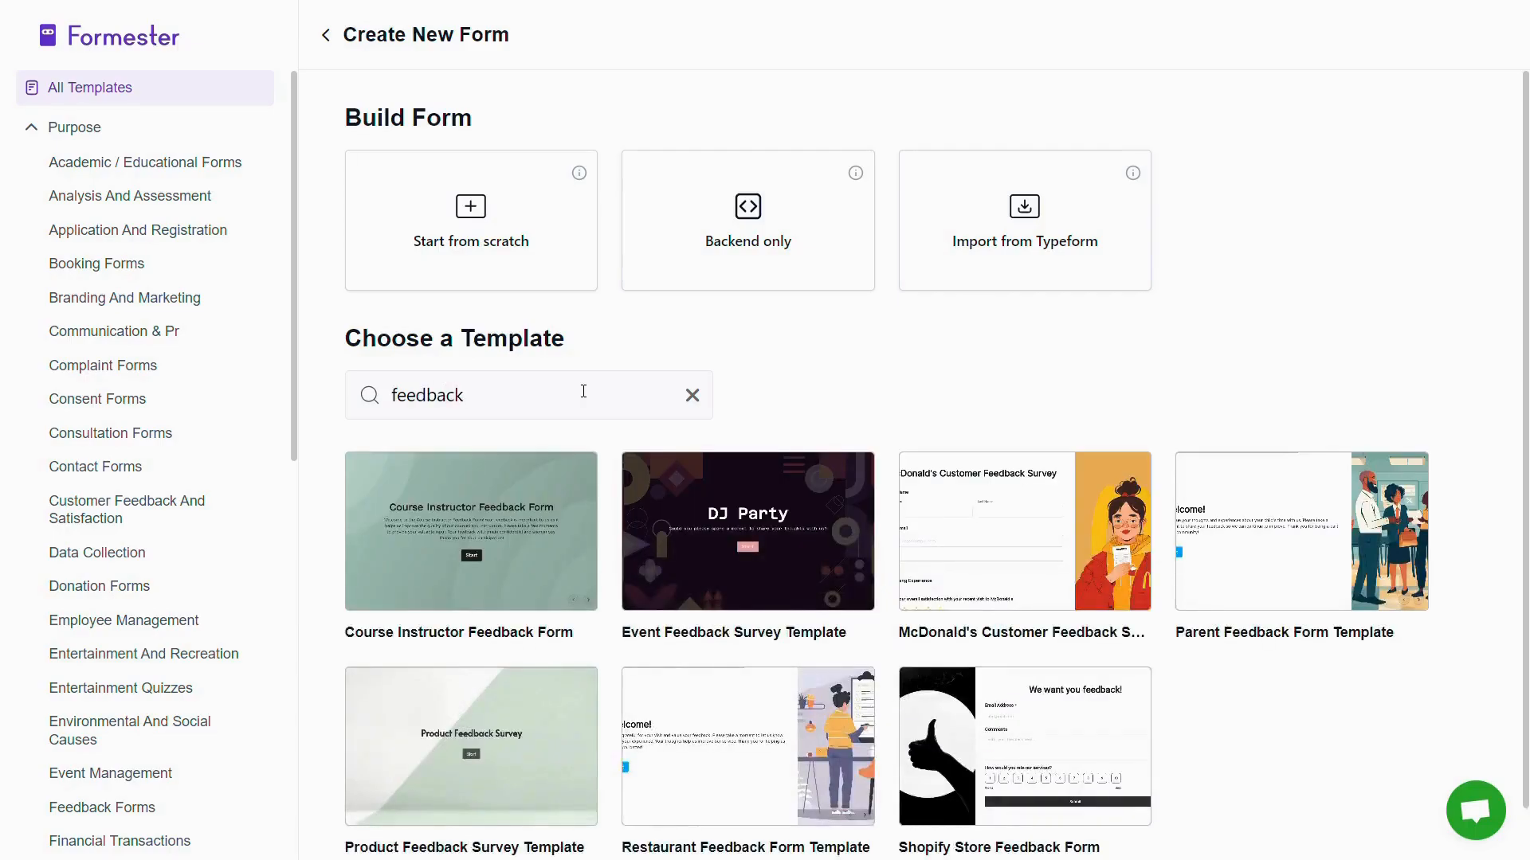
{"action": "mouse_move", "coordinate": [562, 597]}
{"action": "scroll", "coordinate": [558, 590], "scroll_direction": "down", "scroll_amount": 1}
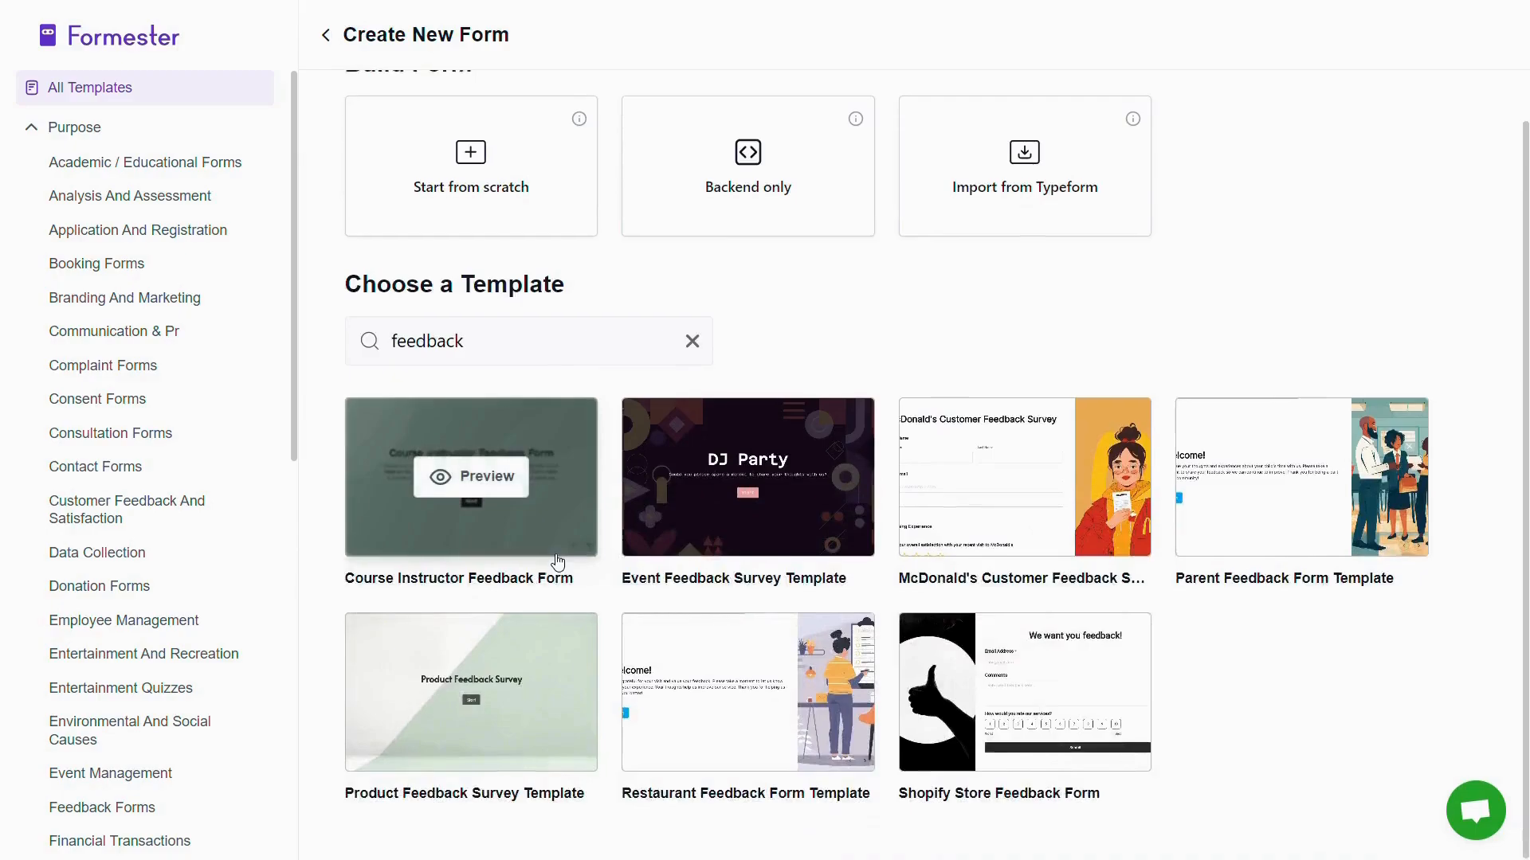
{"action": "scroll", "coordinate": [558, 563], "scroll_direction": "up", "scroll_amount": 1}
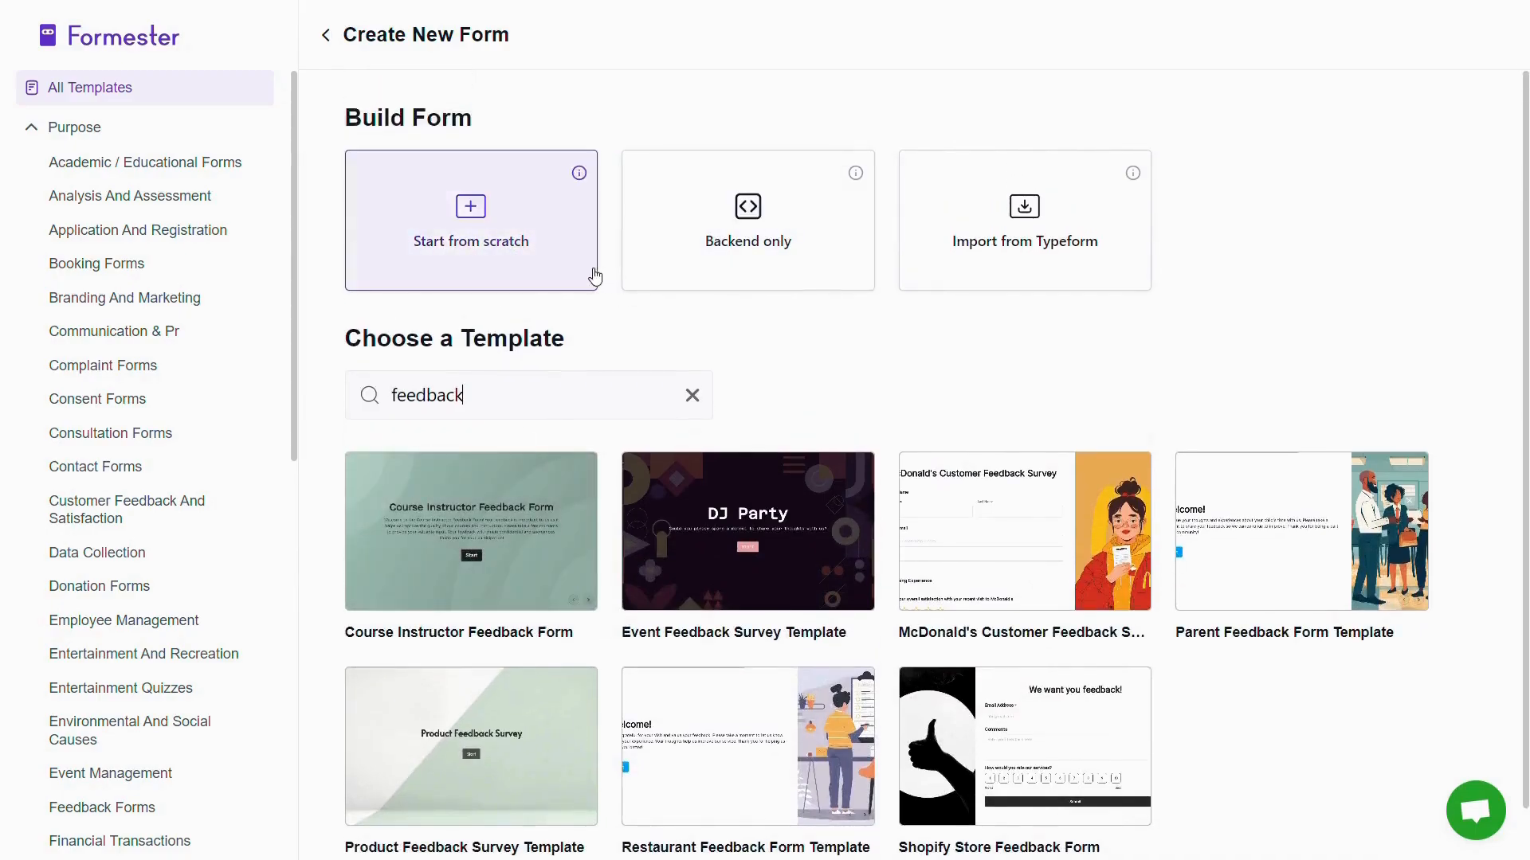
- Create the form from scratch and add a Form Header element to its first page
{"action": "left_click", "coordinate": [510, 235]}
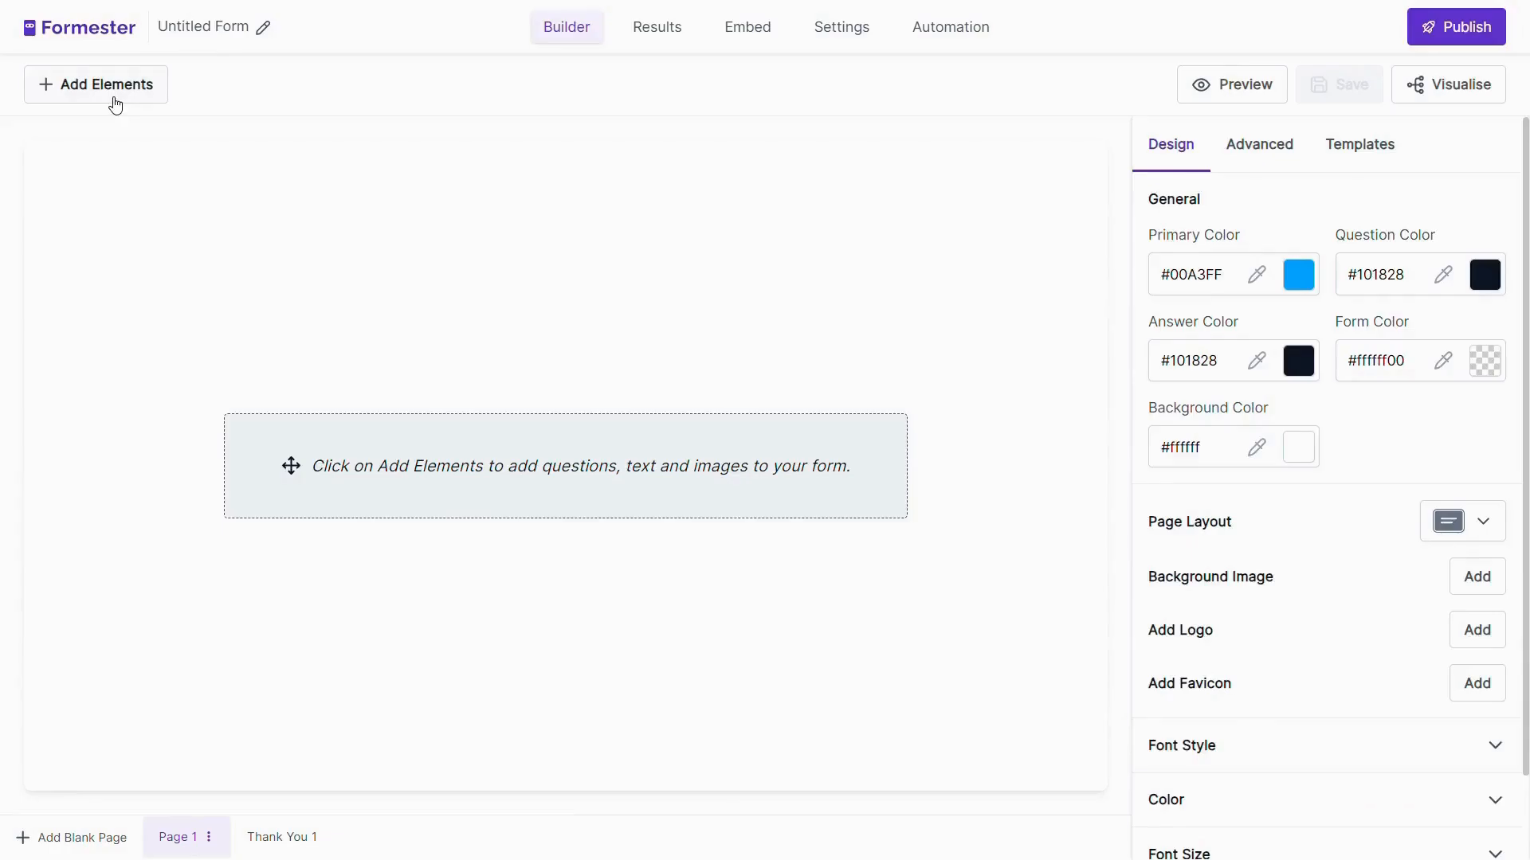
{"action": "left_click", "coordinate": [115, 103]}
{"action": "left_click", "coordinate": [203, 257]}
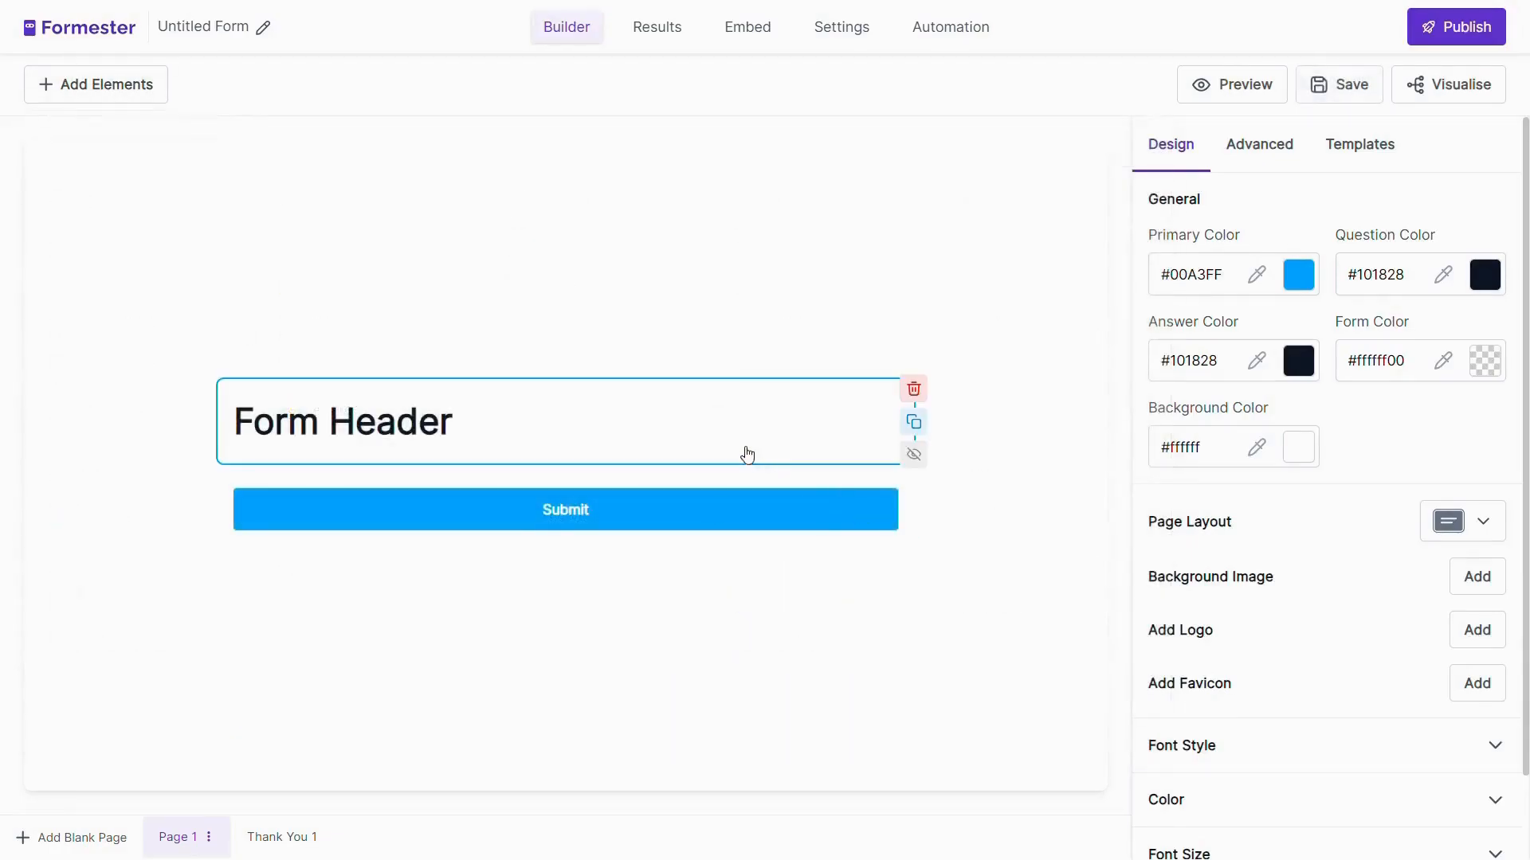
- Set the form header's heading text to "Customer Feedback Form" and align it to the center
{"action": "left_click", "coordinate": [745, 450]}
{"action": "left_click", "coordinate": [1400, 331]}
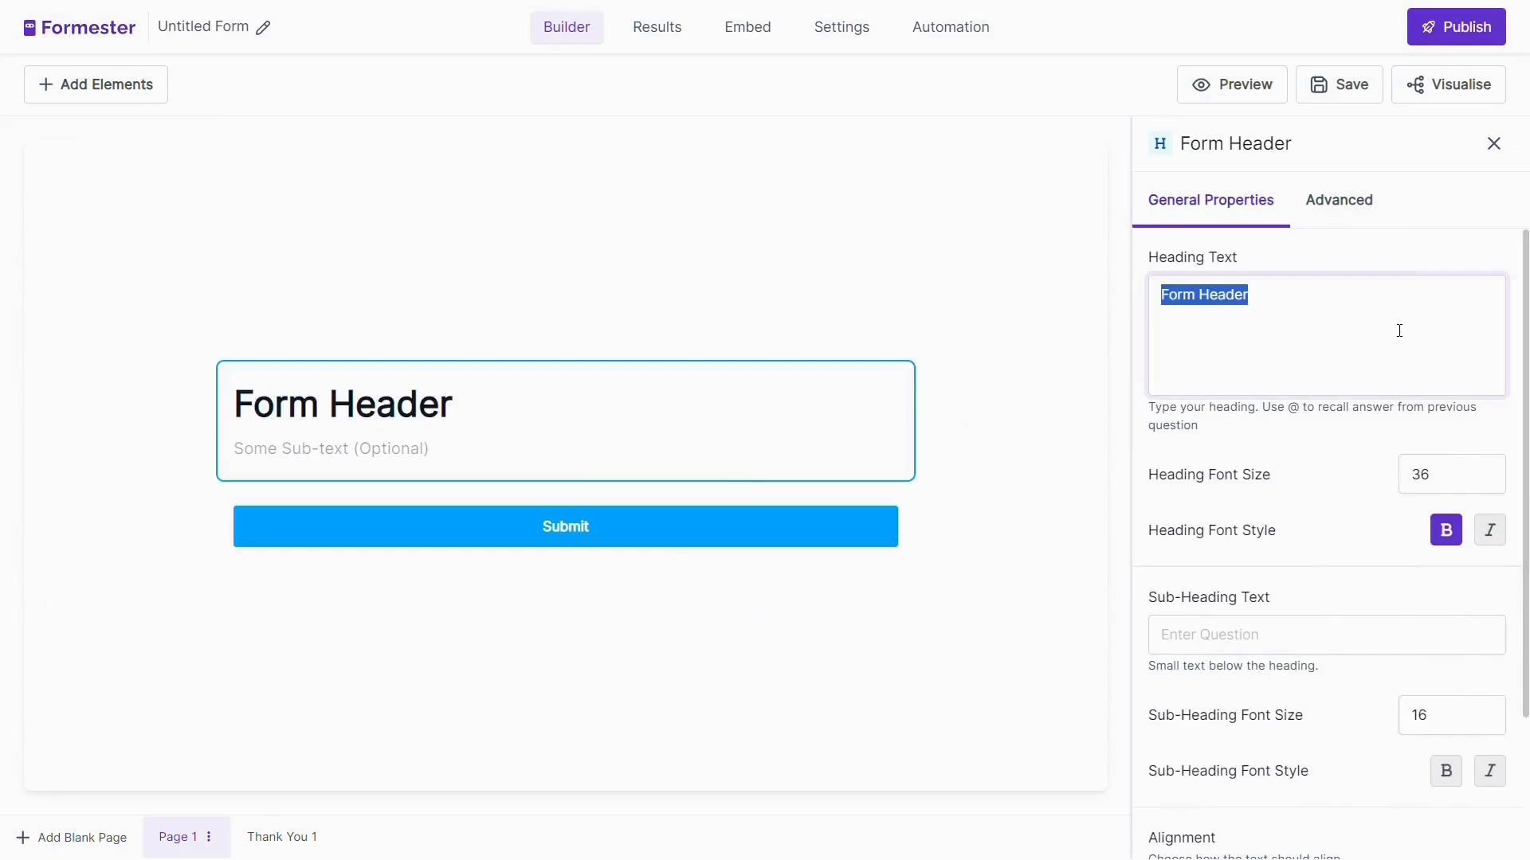
{"action": "type", "text": "Customer "}
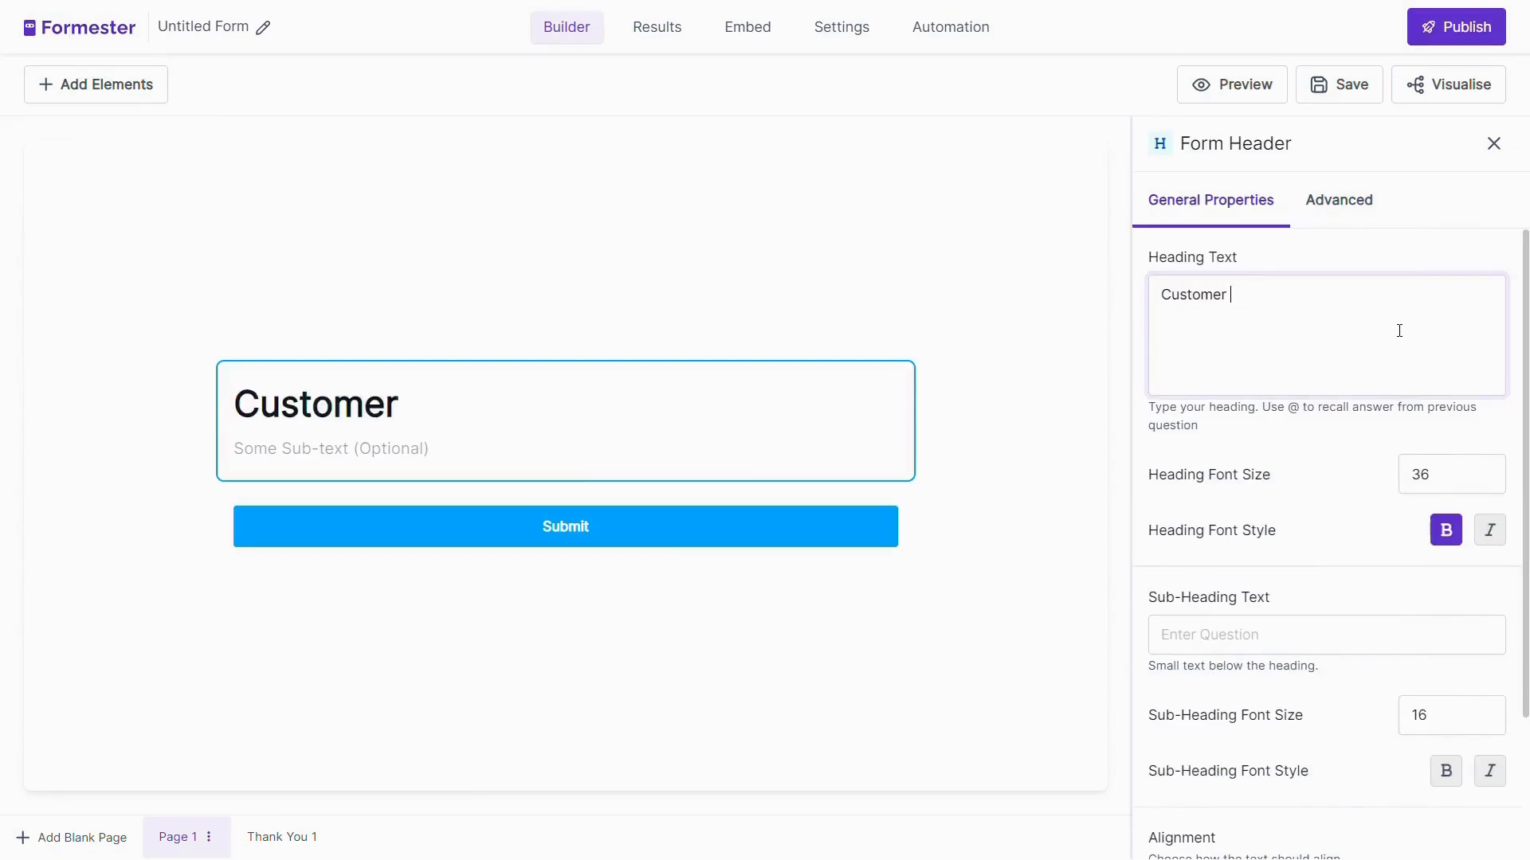
{"action": "type", "text": "Feedb"}
{"action": "key", "text": "BackSpace"}
{"action": "type", "text": "dbac"}
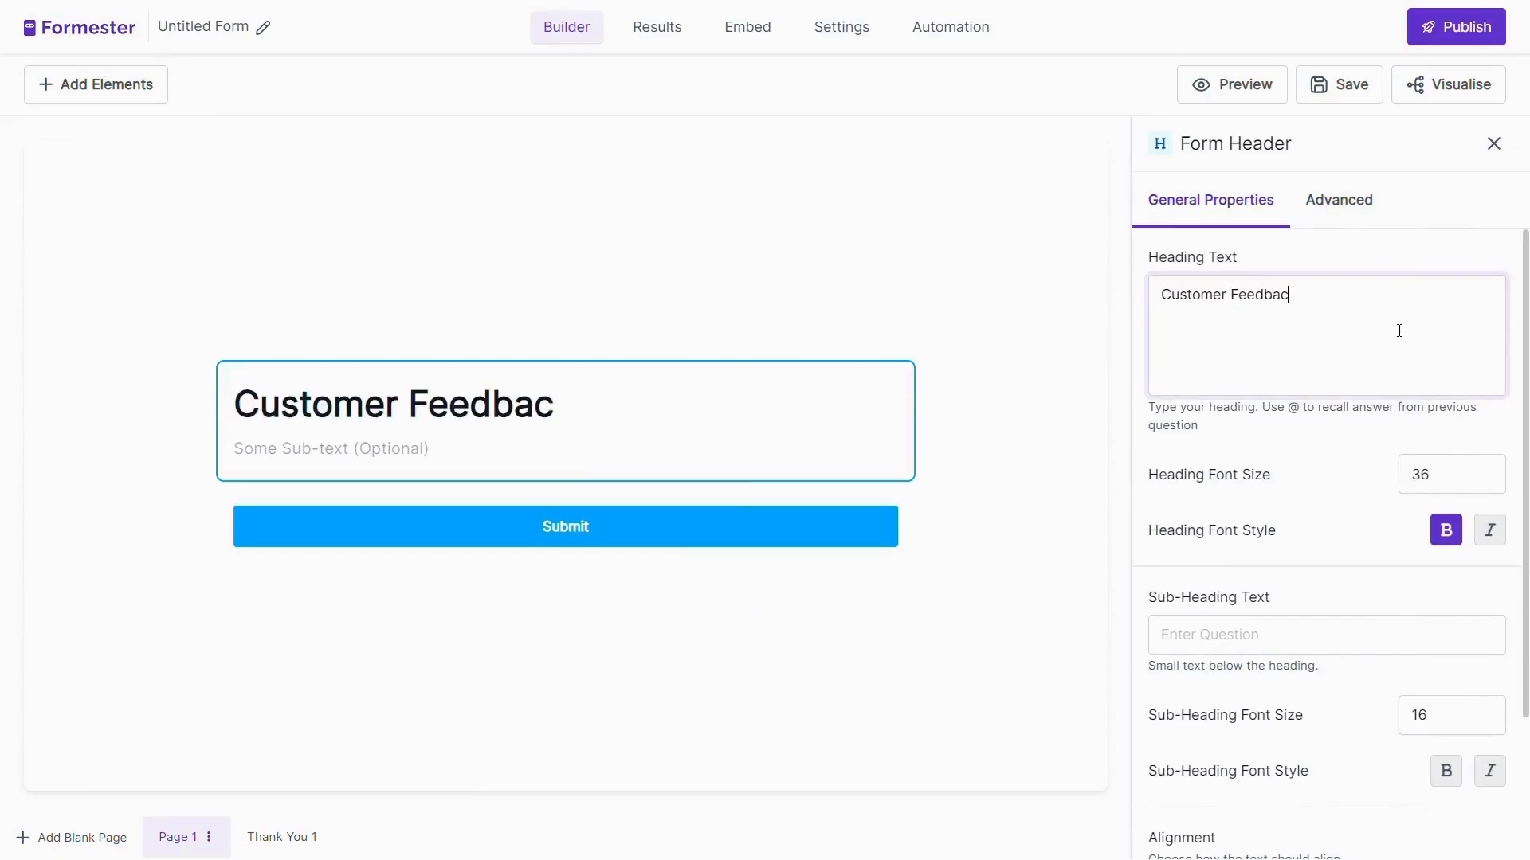
{"action": "type", "text": "k Form"}
{"action": "key", "text": "ctrl+a"}
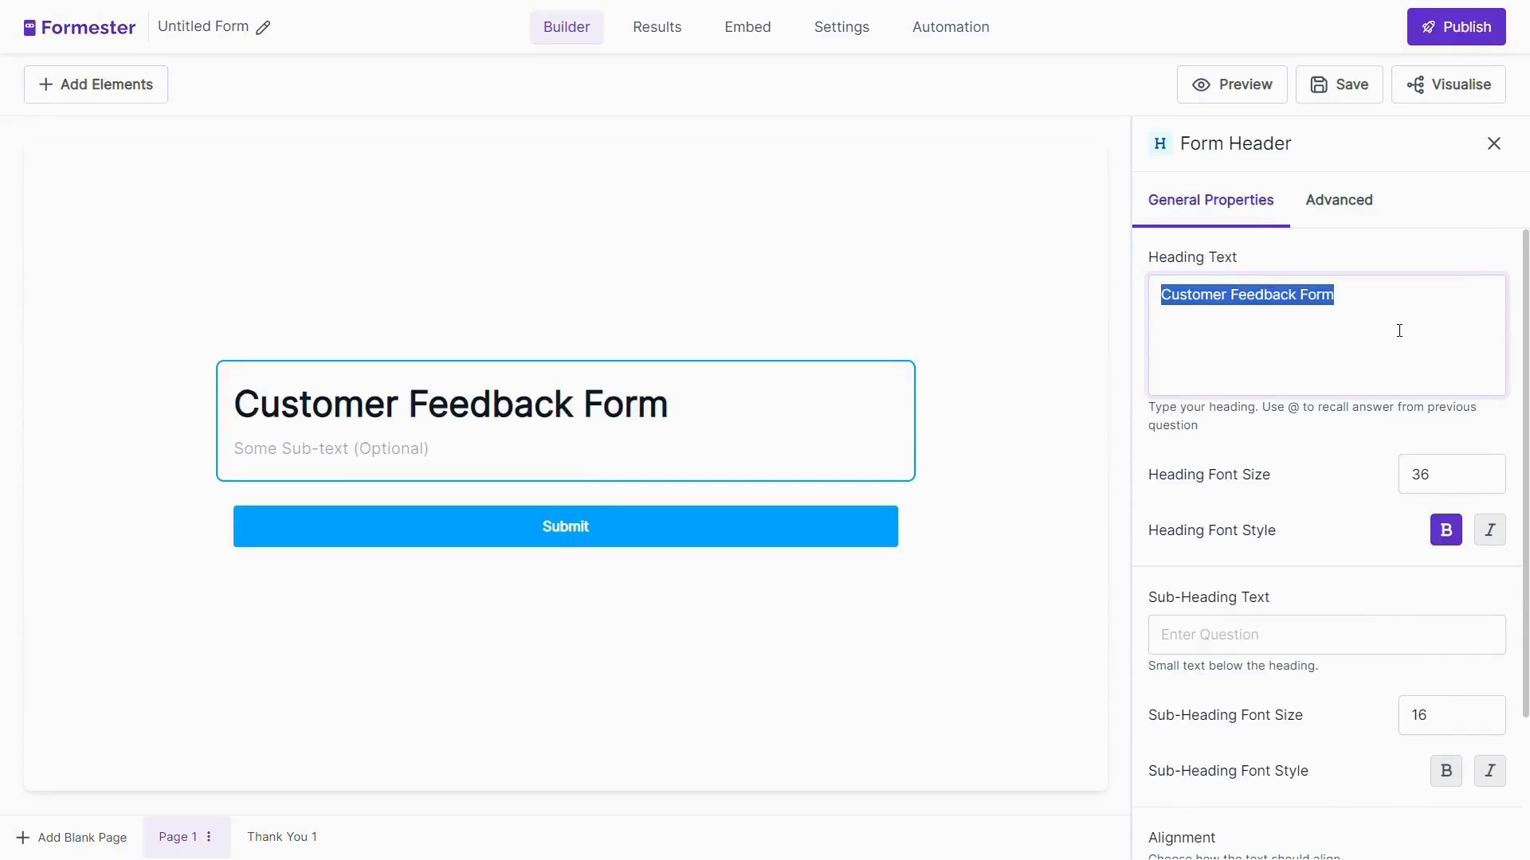
{"action": "scroll", "coordinate": [1346, 758], "scroll_direction": "down", "scroll_amount": 3}
{"action": "left_click", "coordinate": [1324, 726]}
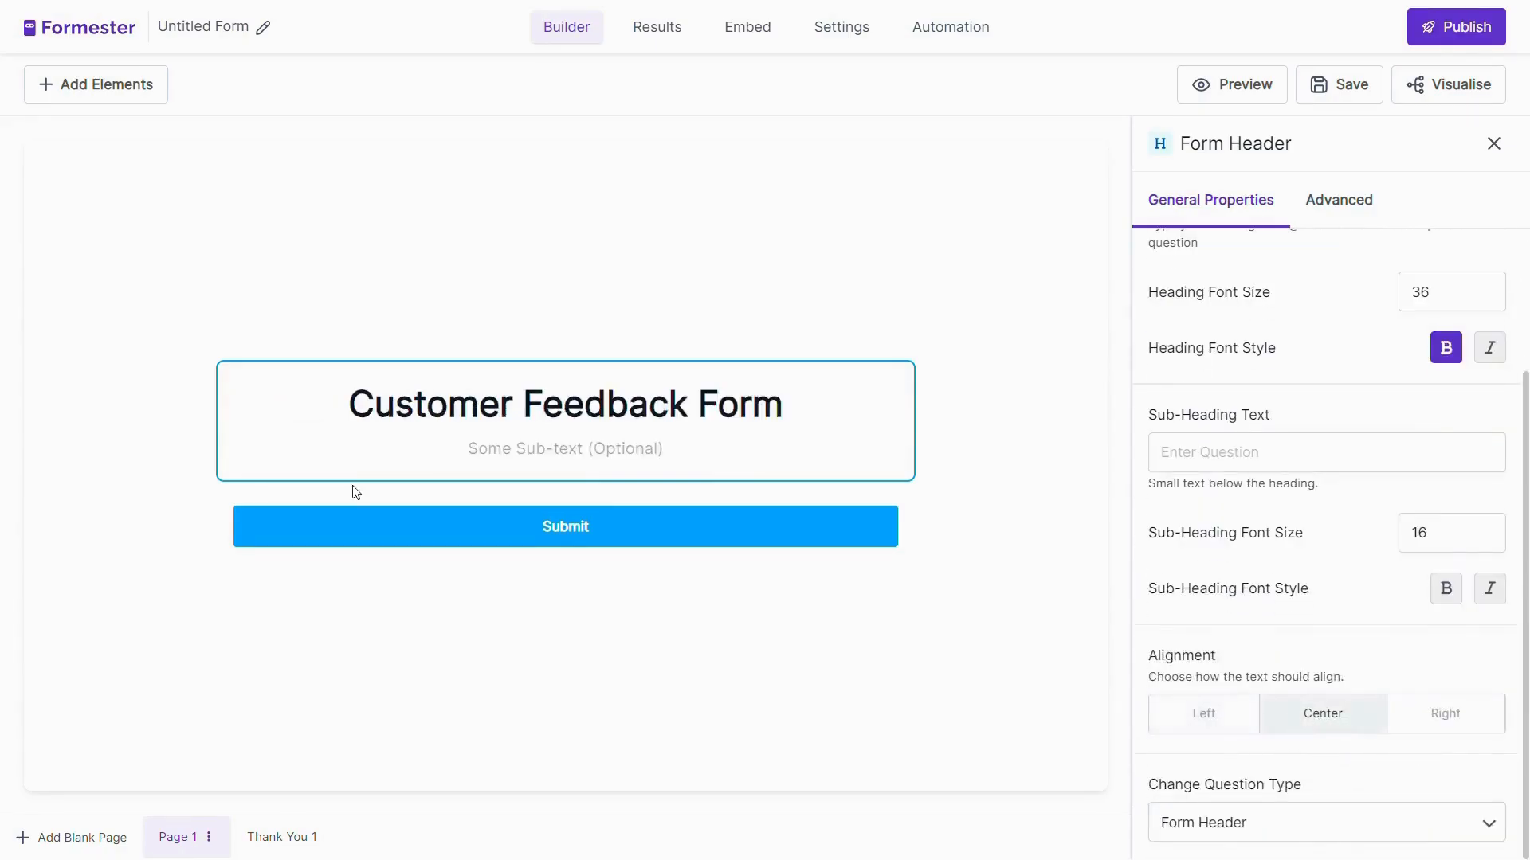
- Add a Text element below the header containing three lines: "Personal Information", "Survey Section" and "Comment Section"
{"action": "left_click", "coordinate": [100, 89]}
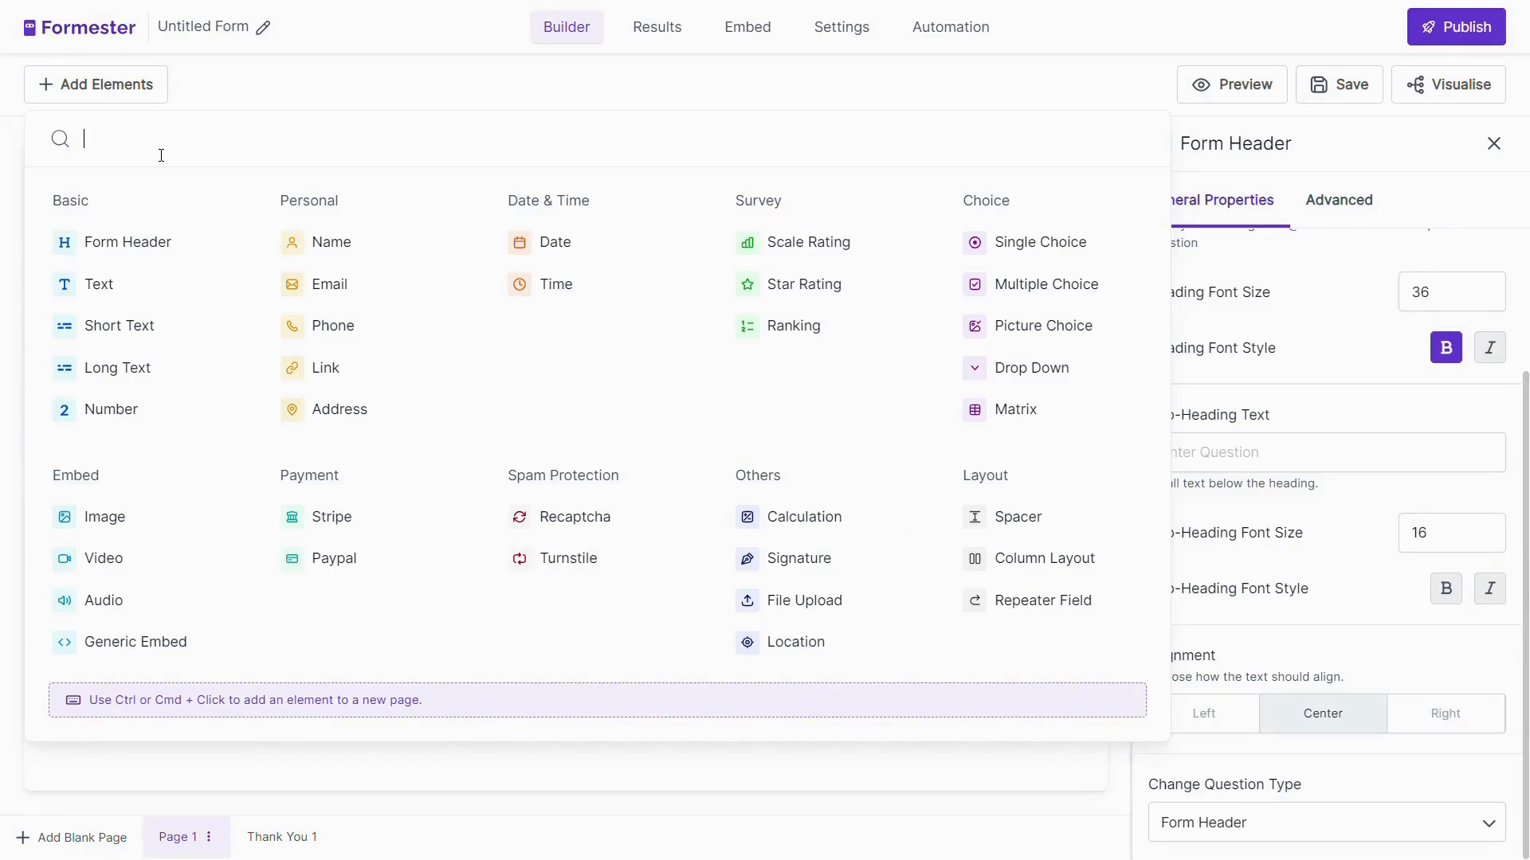
{"action": "left_click", "coordinate": [119, 282]}
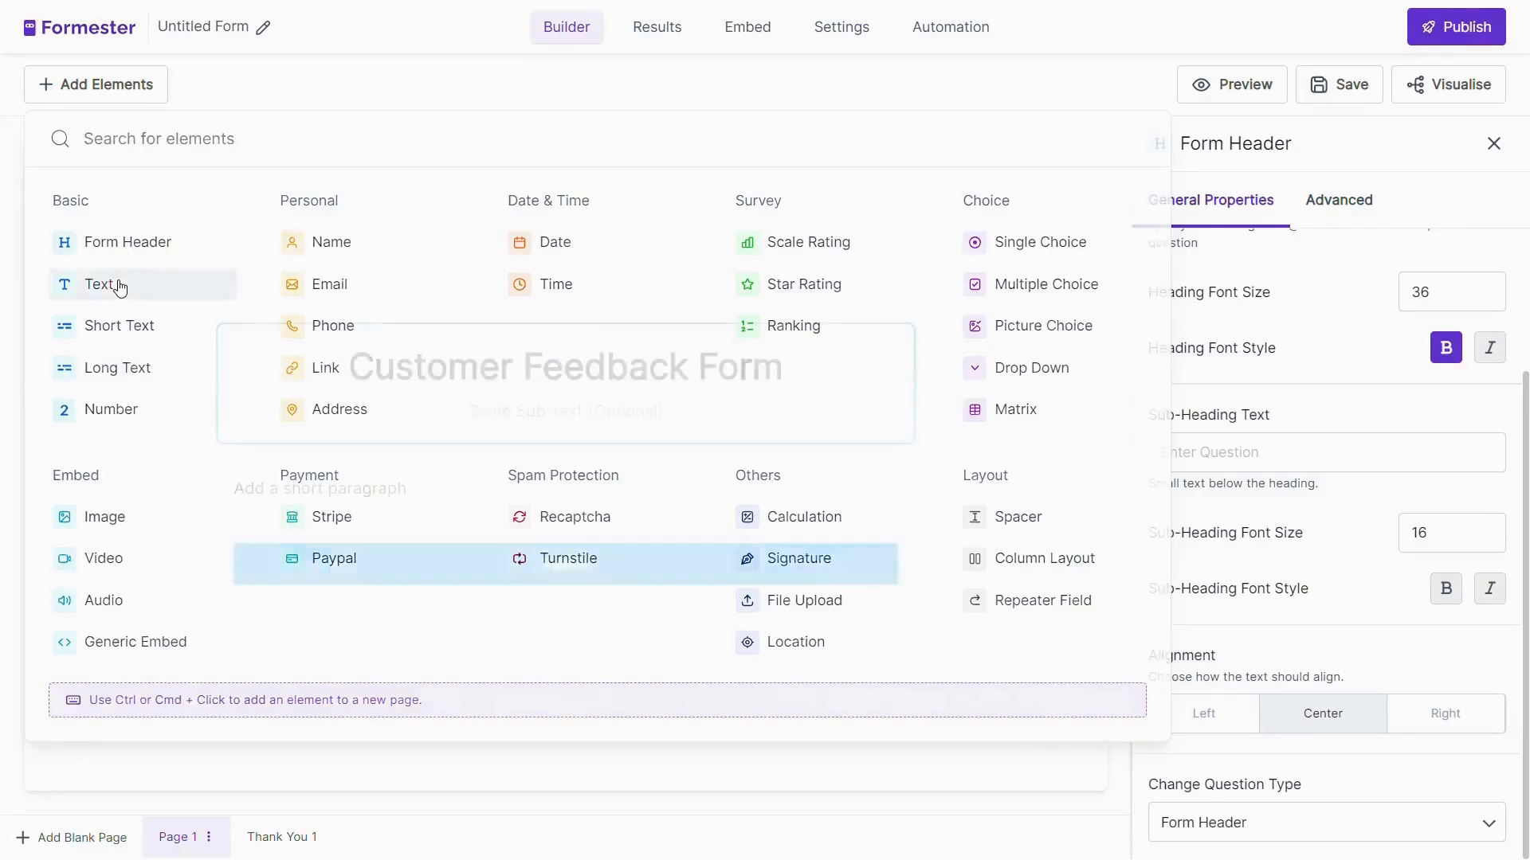
{"action": "left_click", "coordinate": [647, 497]}
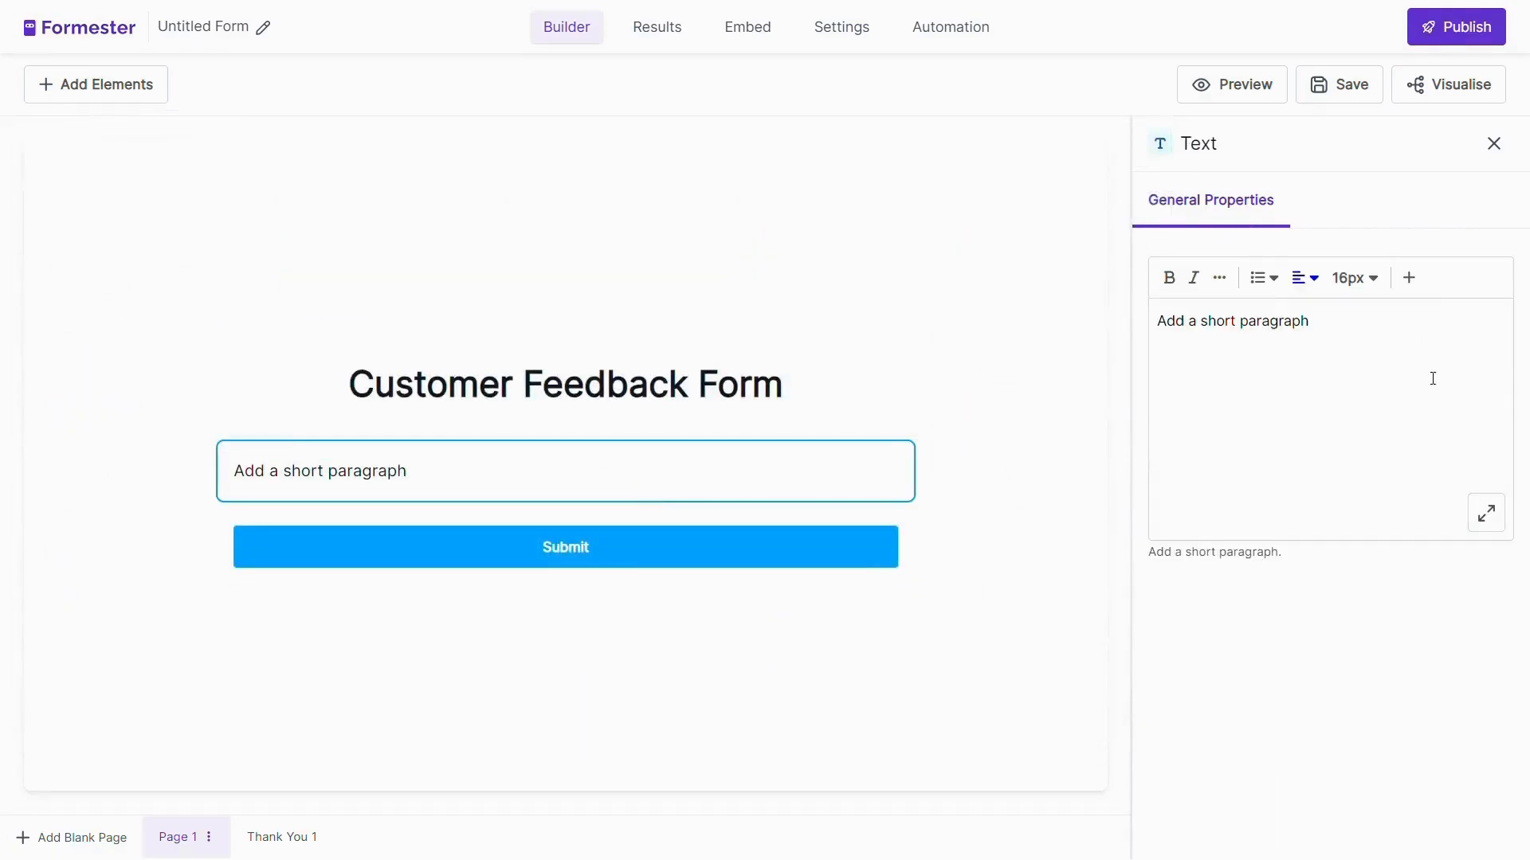
{"action": "left_click", "coordinate": [1404, 352]}
{"action": "key", "text": "ctrl+a"}
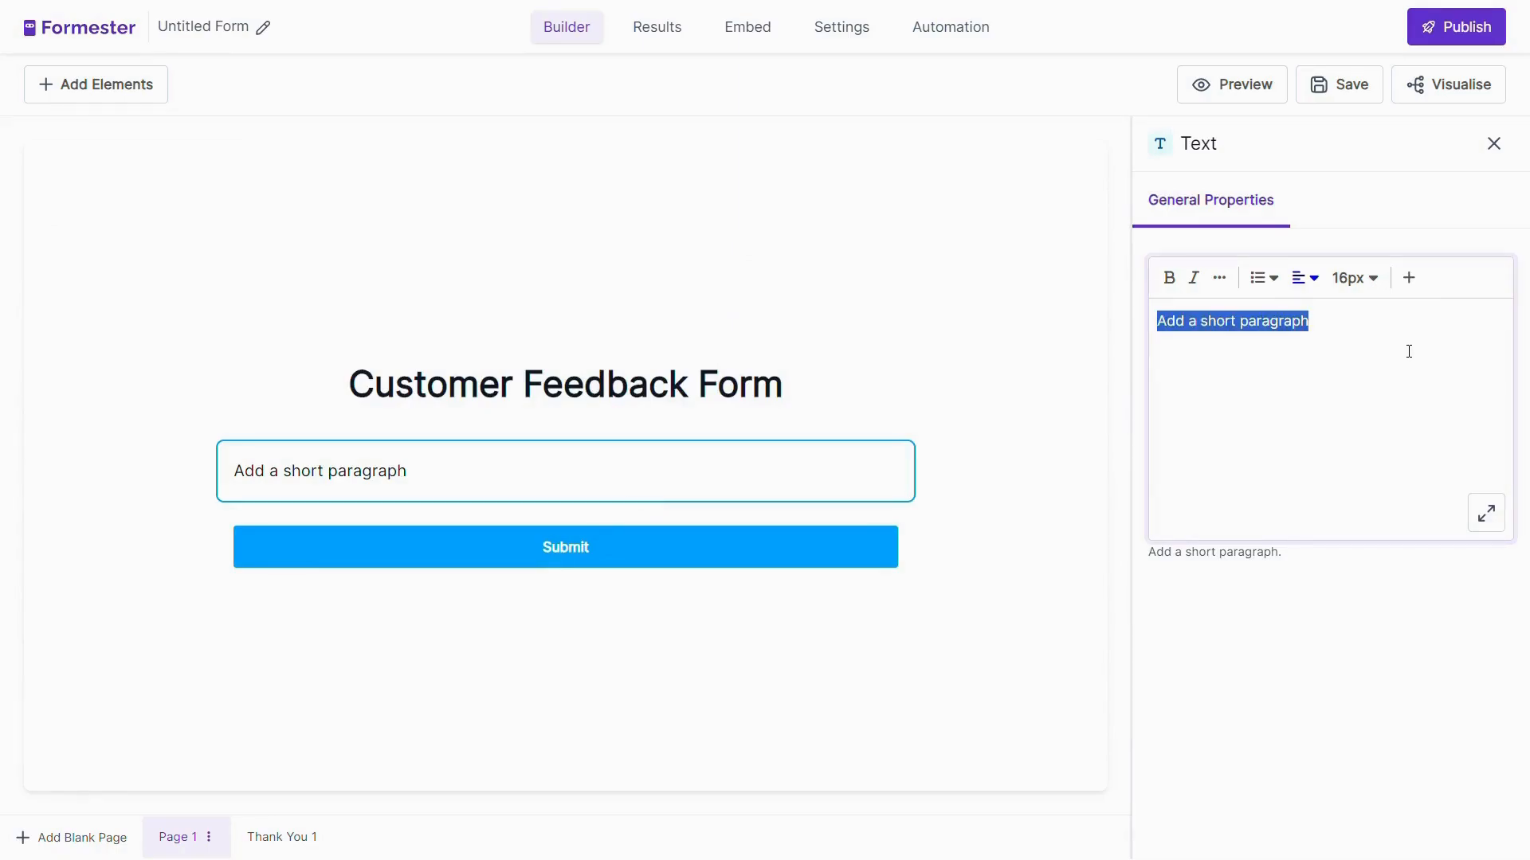
{"action": "type", "text": "Personal "}
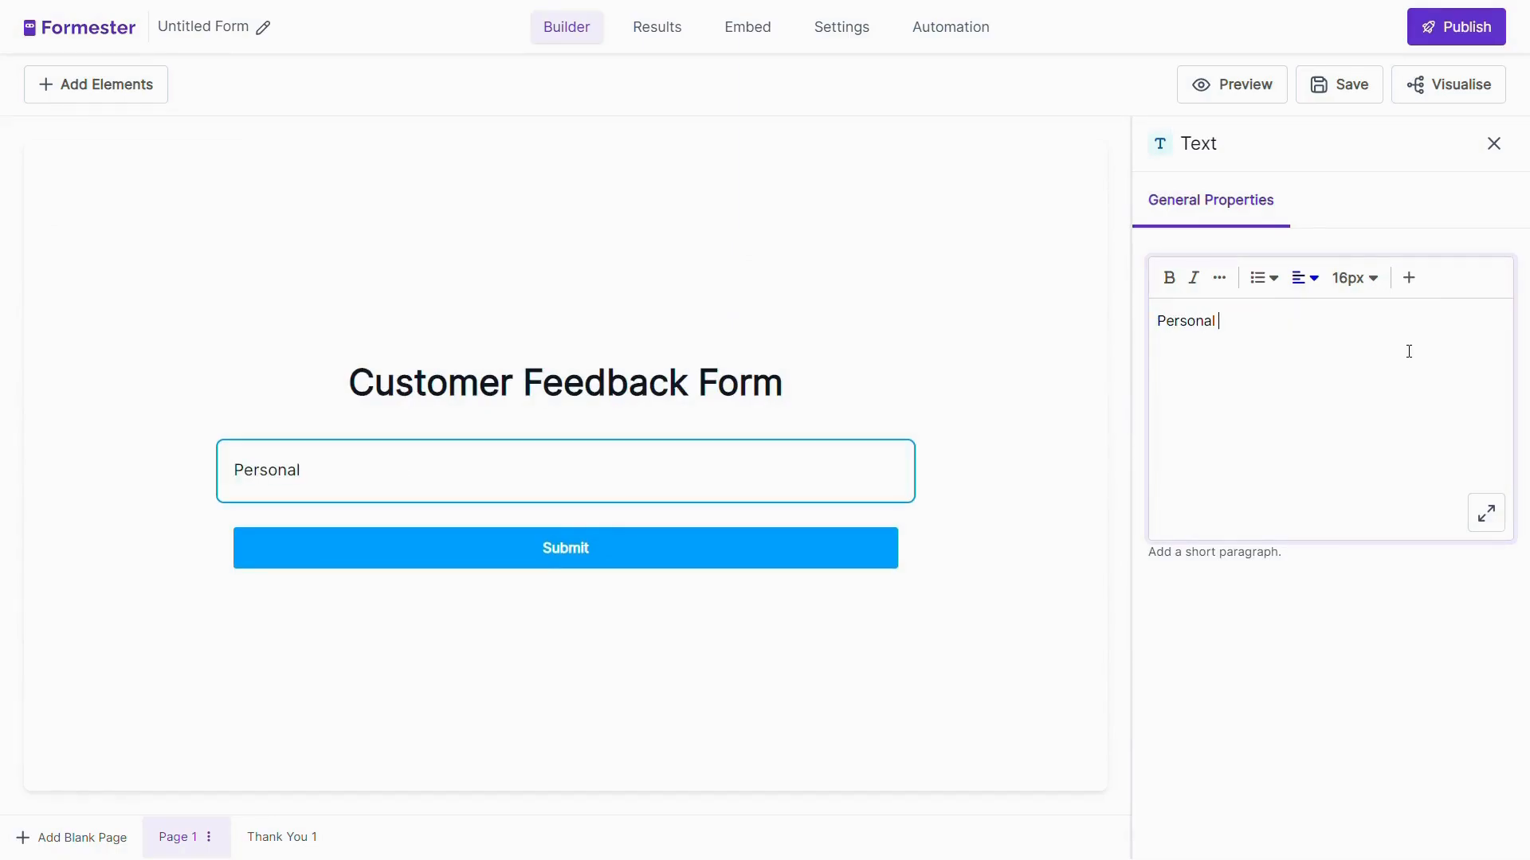
{"action": "type", "text": "Information "}
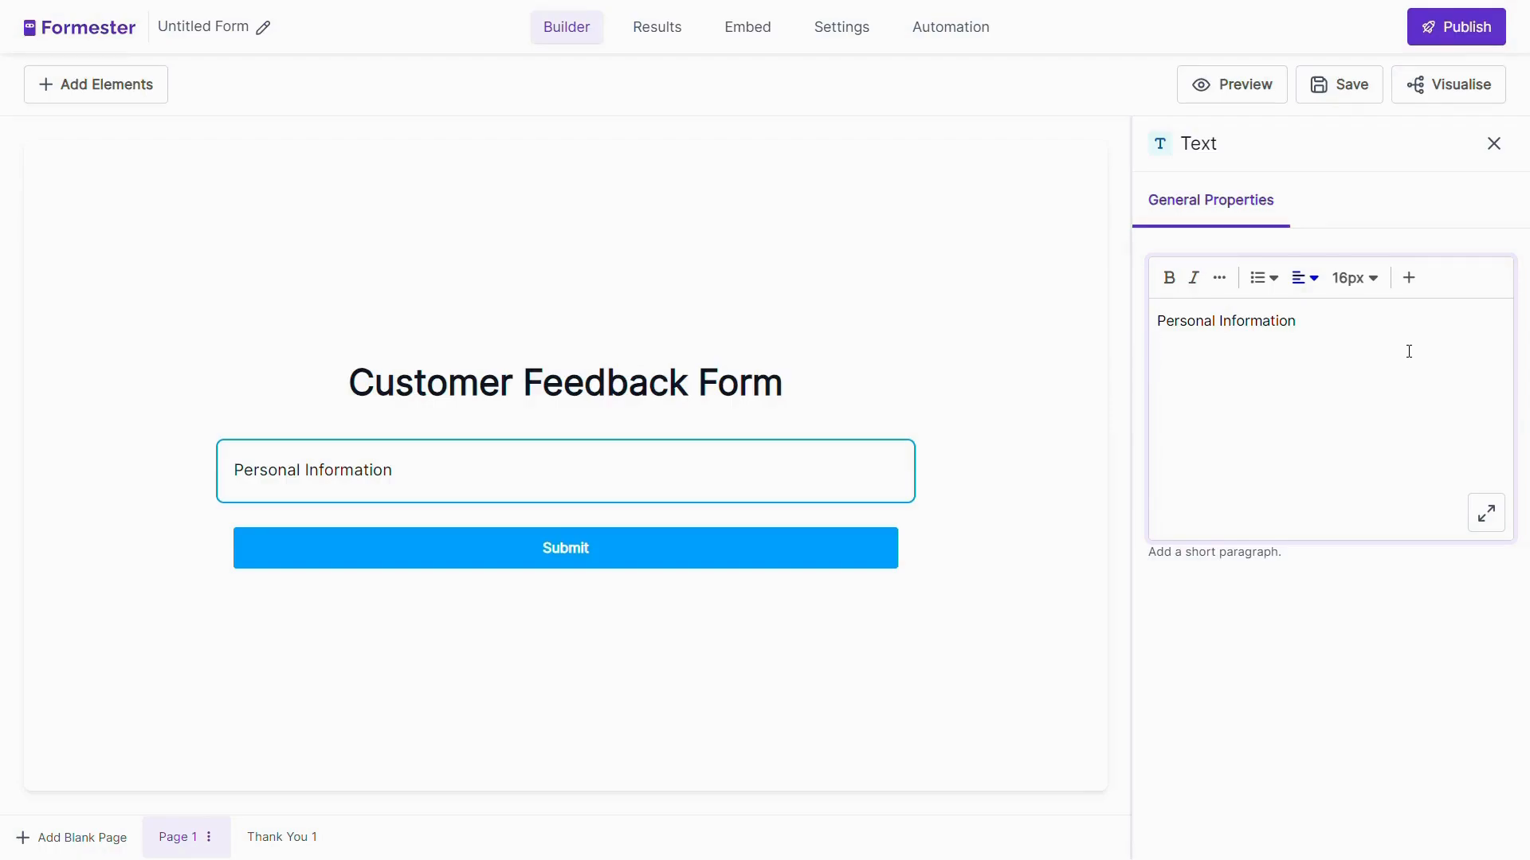
{"action": "type", "text": "Sur"}
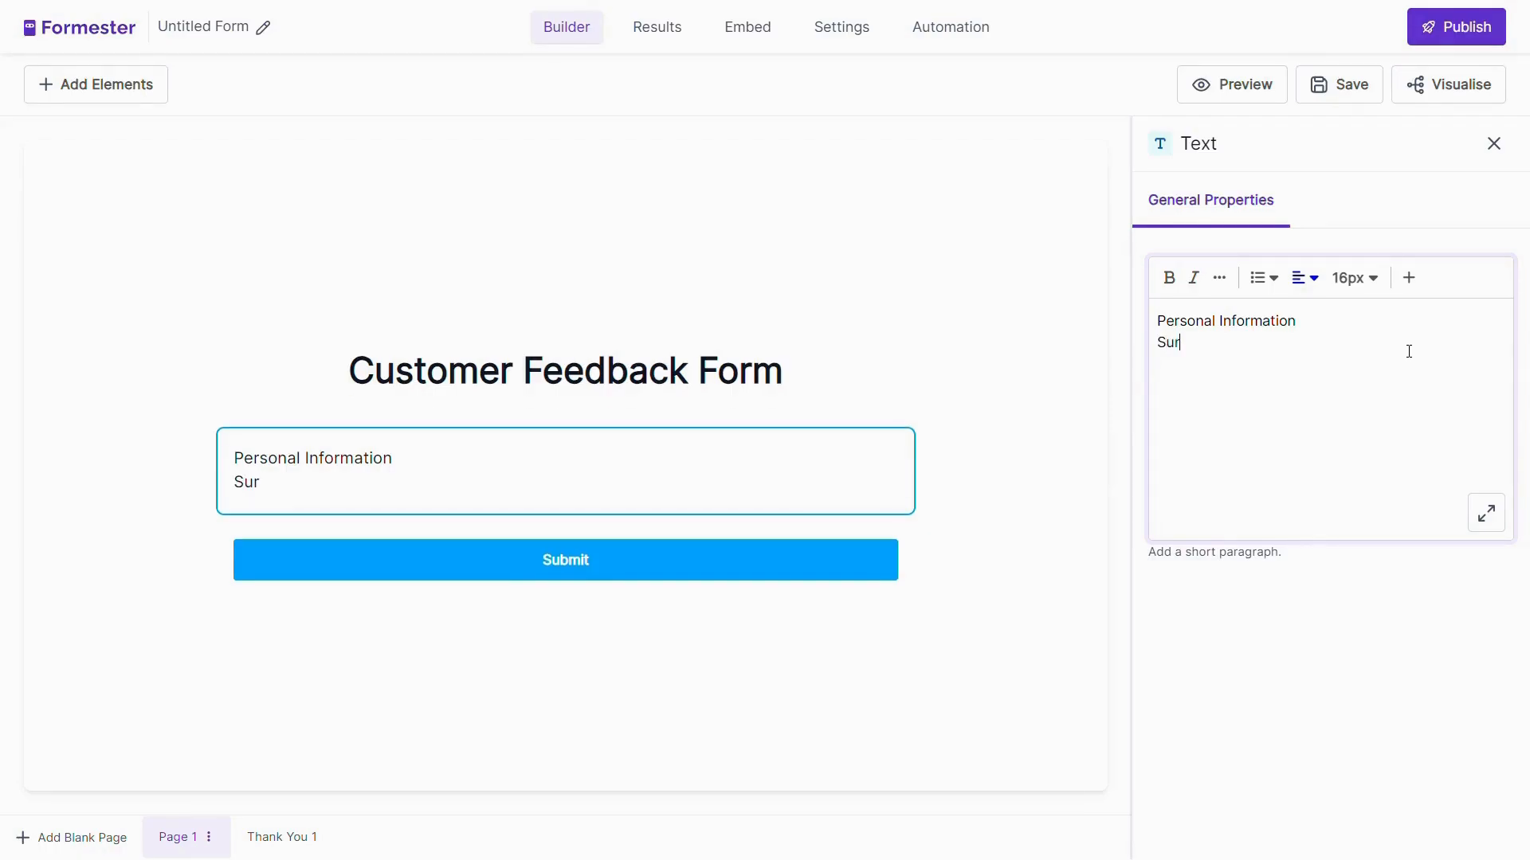
{"action": "type", "text": "vey Section"}
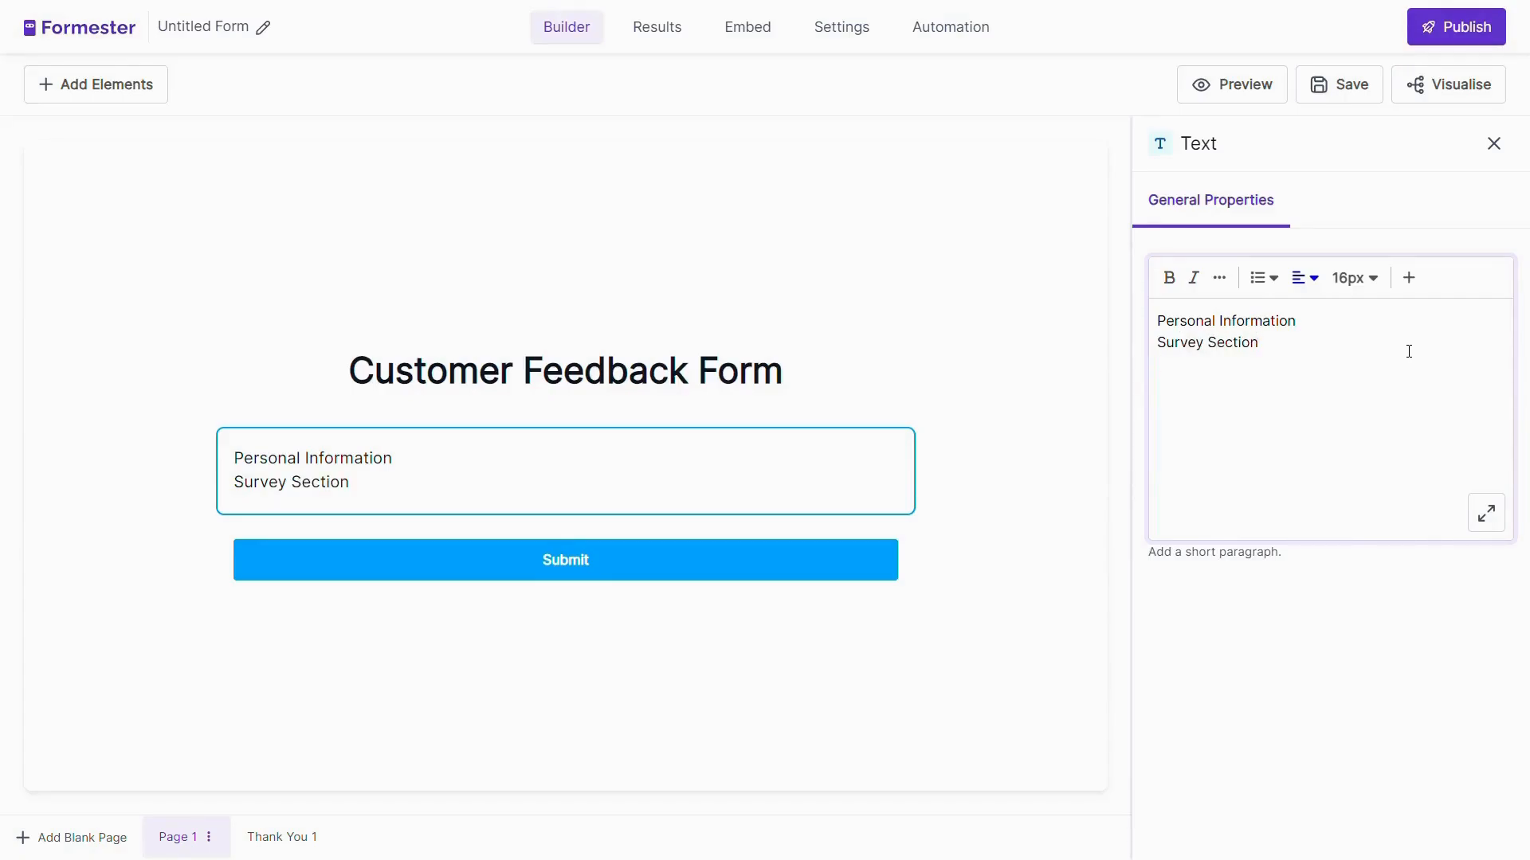
{"action": "key", "text": "Return"}
{"action": "type", "text": "Comment Section"}
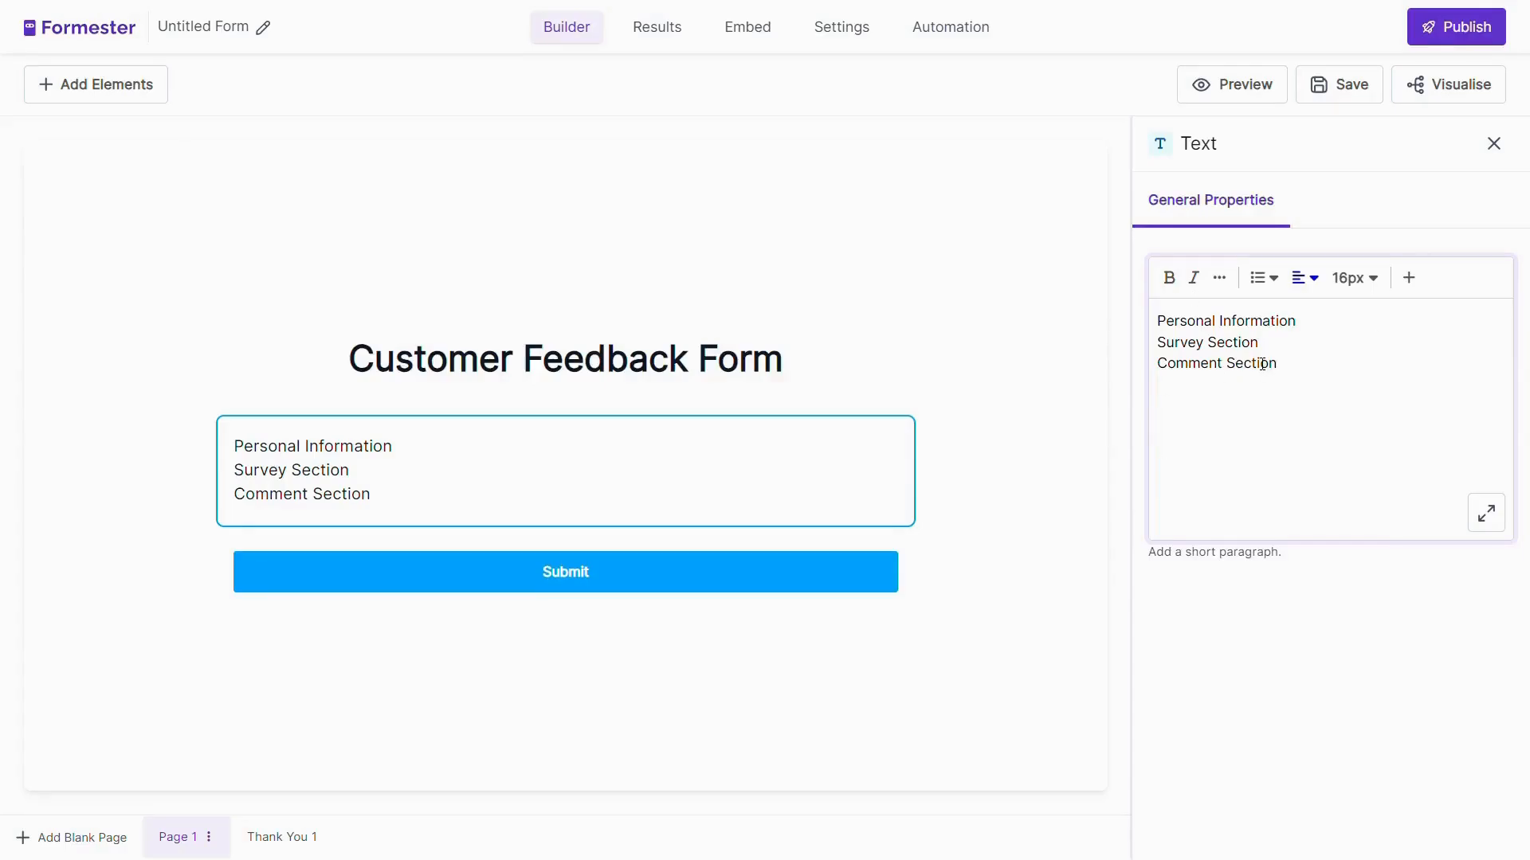
- Add Name, Email and Phone elements below the text block
{"action": "left_click", "coordinate": [155, 94]}
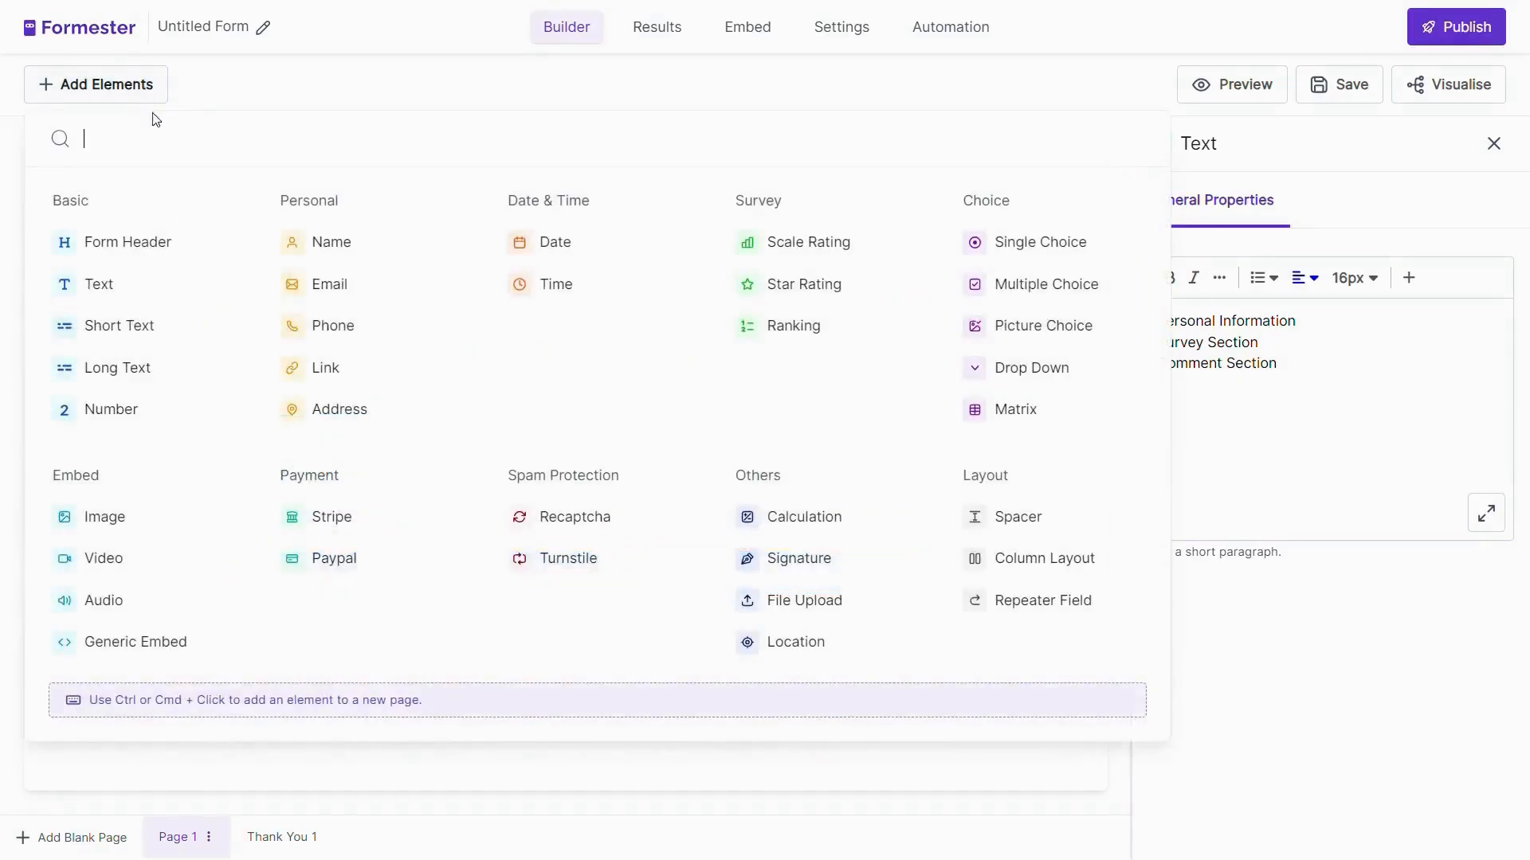
{"action": "left_click", "coordinate": [344, 245]}
{"action": "left_click", "coordinate": [123, 91]}
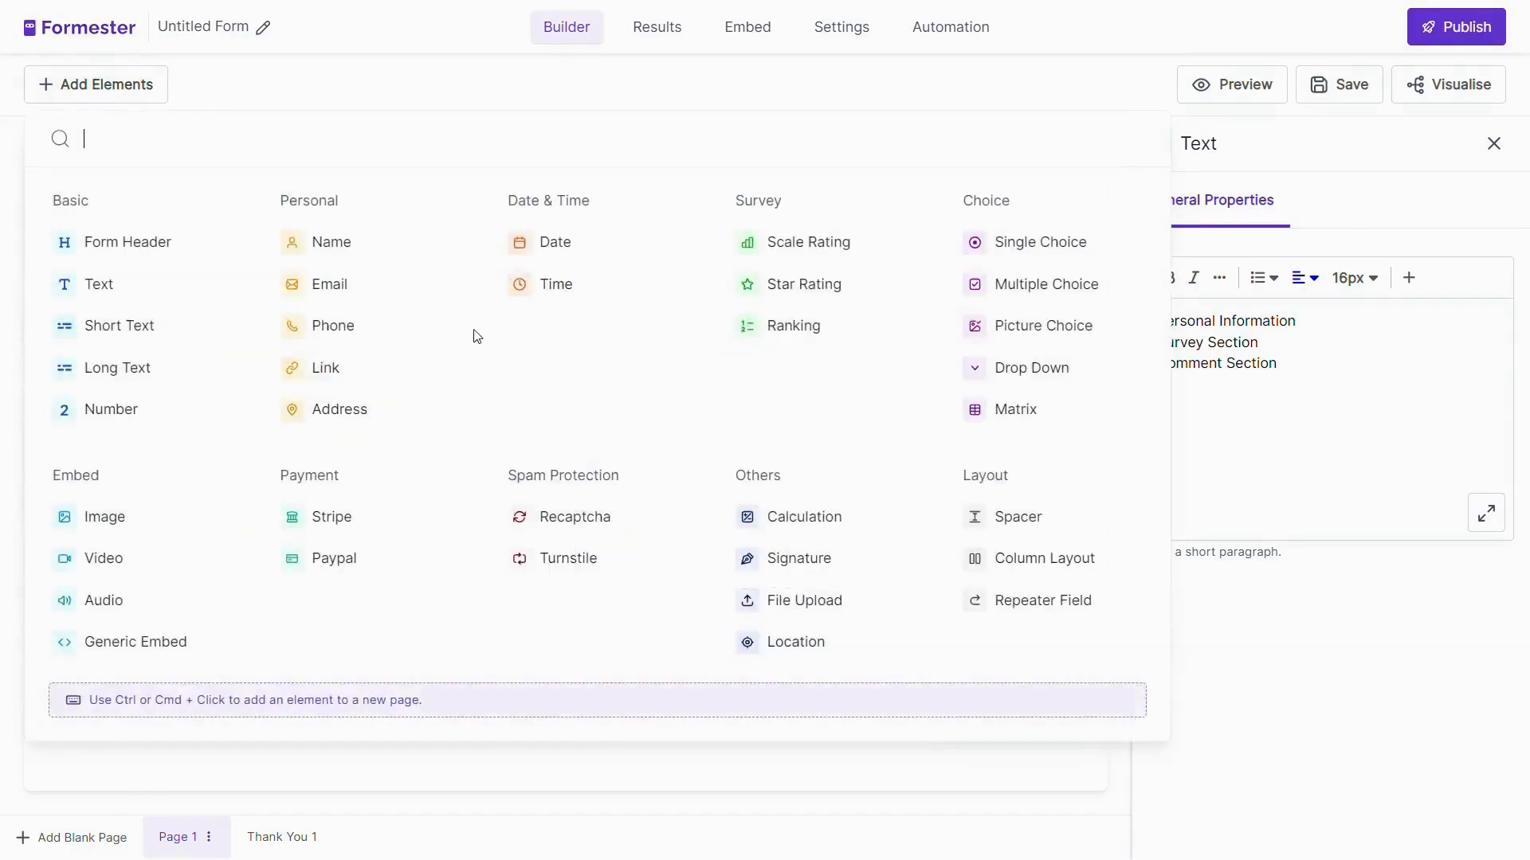
{"action": "left_click", "coordinate": [373, 290]}
{"action": "left_click", "coordinate": [130, 88]}
{"action": "left_click", "coordinate": [355, 332]}
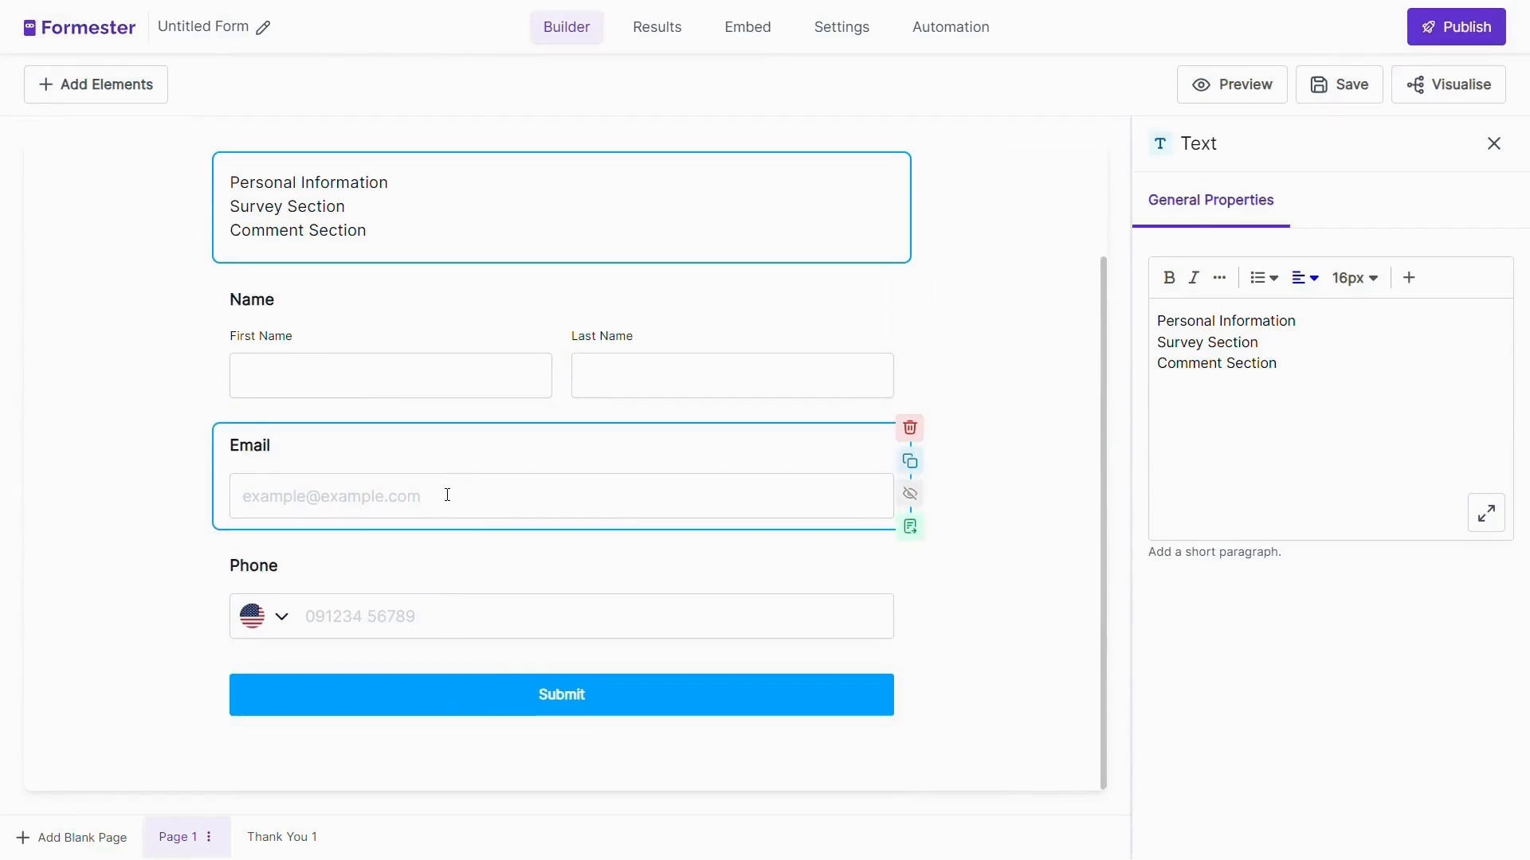
- Add a Column Layout and move the Phone and Email fields into it side by side, with Phone first
{"action": "left_click", "coordinate": [73, 84]}
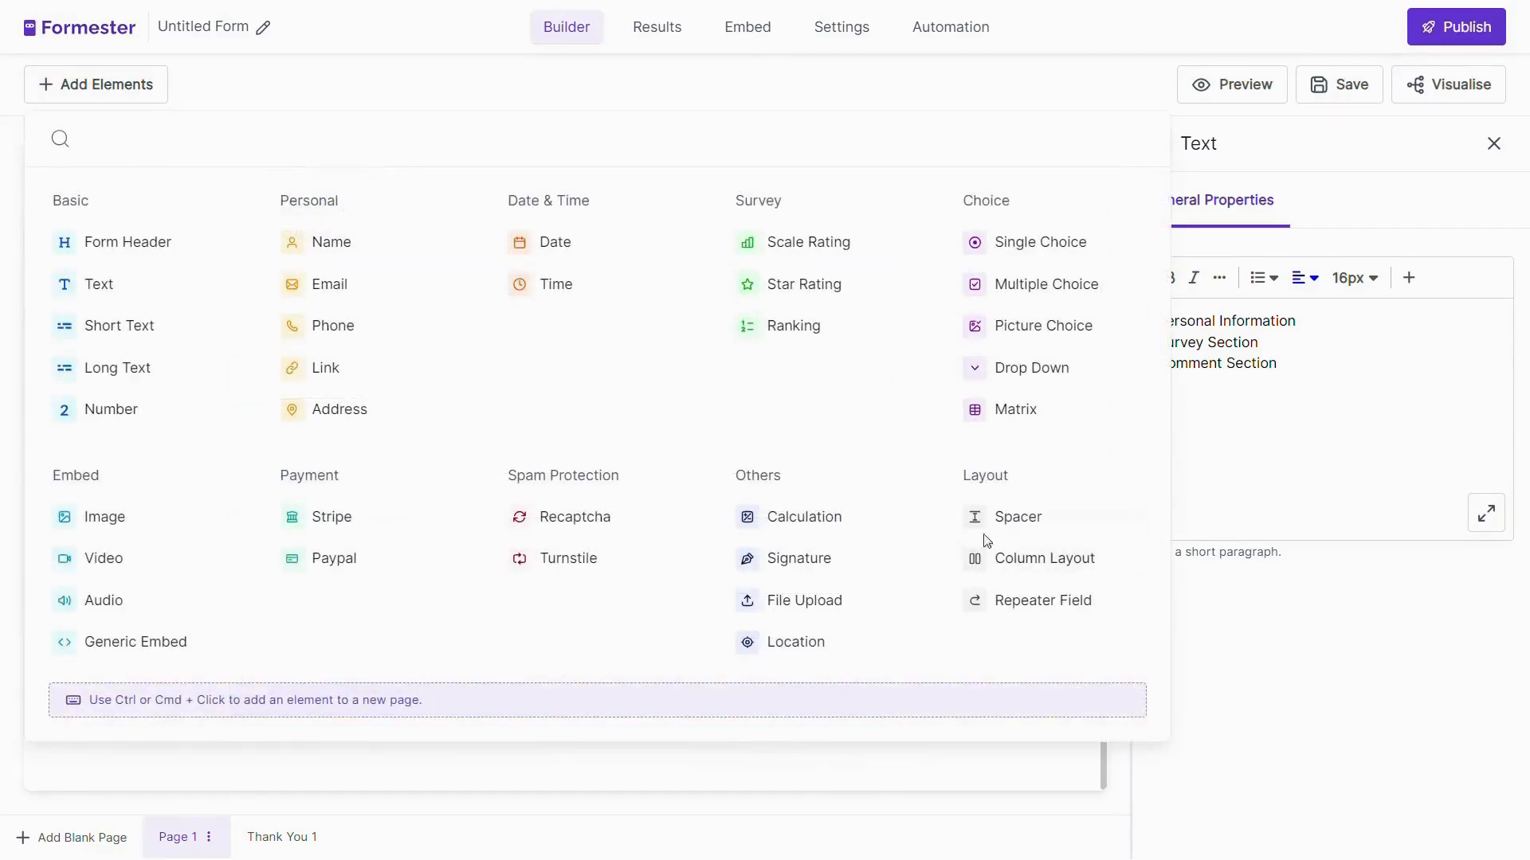
{"action": "left_click", "coordinate": [1026, 563]}
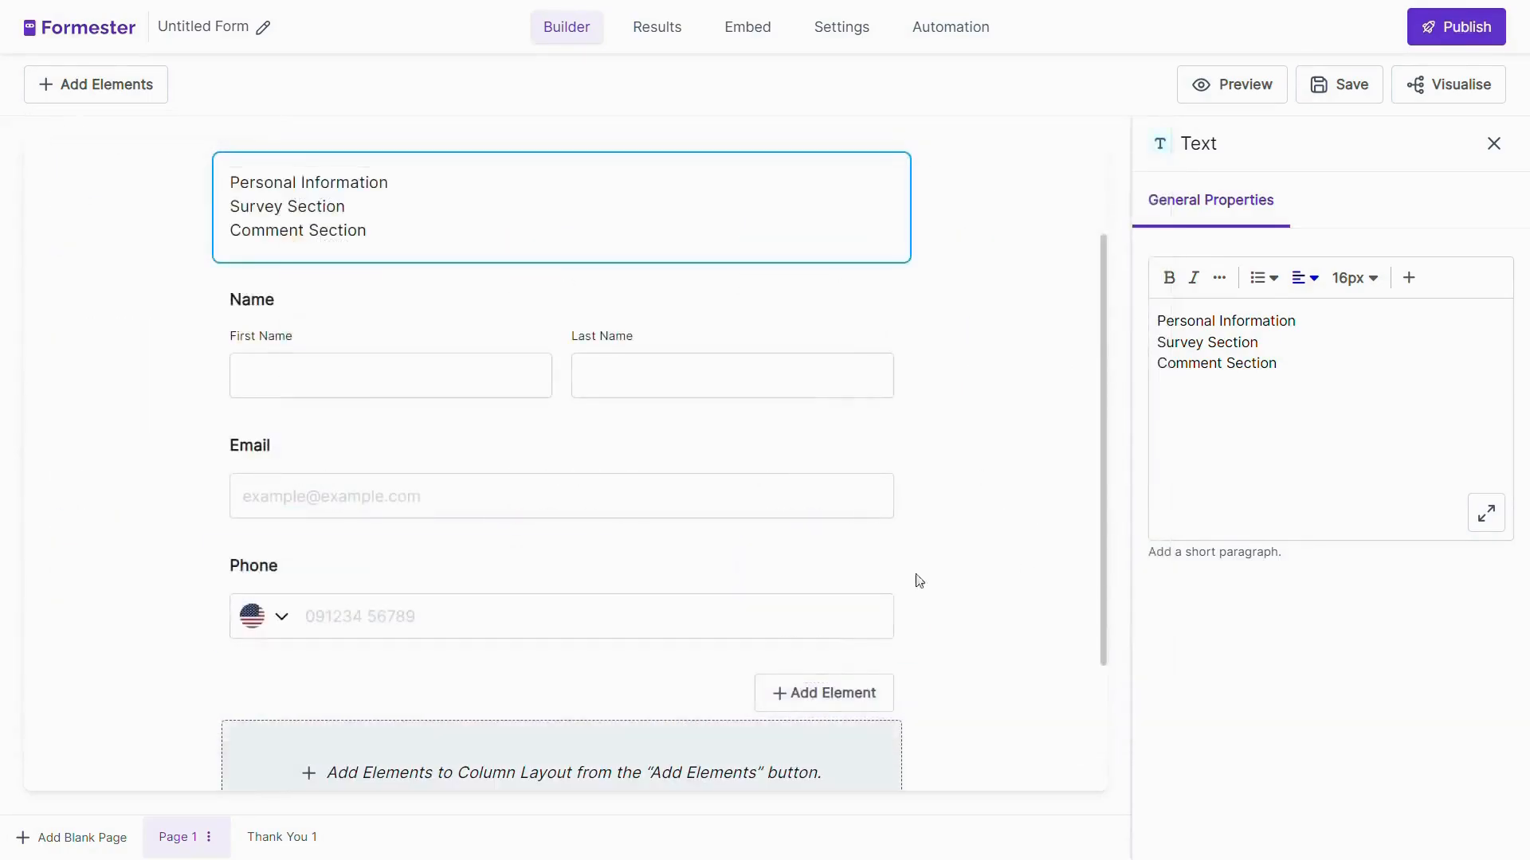
{"action": "scroll", "coordinate": [612, 456], "scroll_direction": "down", "scroll_amount": 3}
{"action": "left_click_drag", "start_coordinate": [541, 385], "coordinate": [461, 475]}
{"action": "left_click_drag", "start_coordinate": [418, 357], "coordinate": [621, 488]}
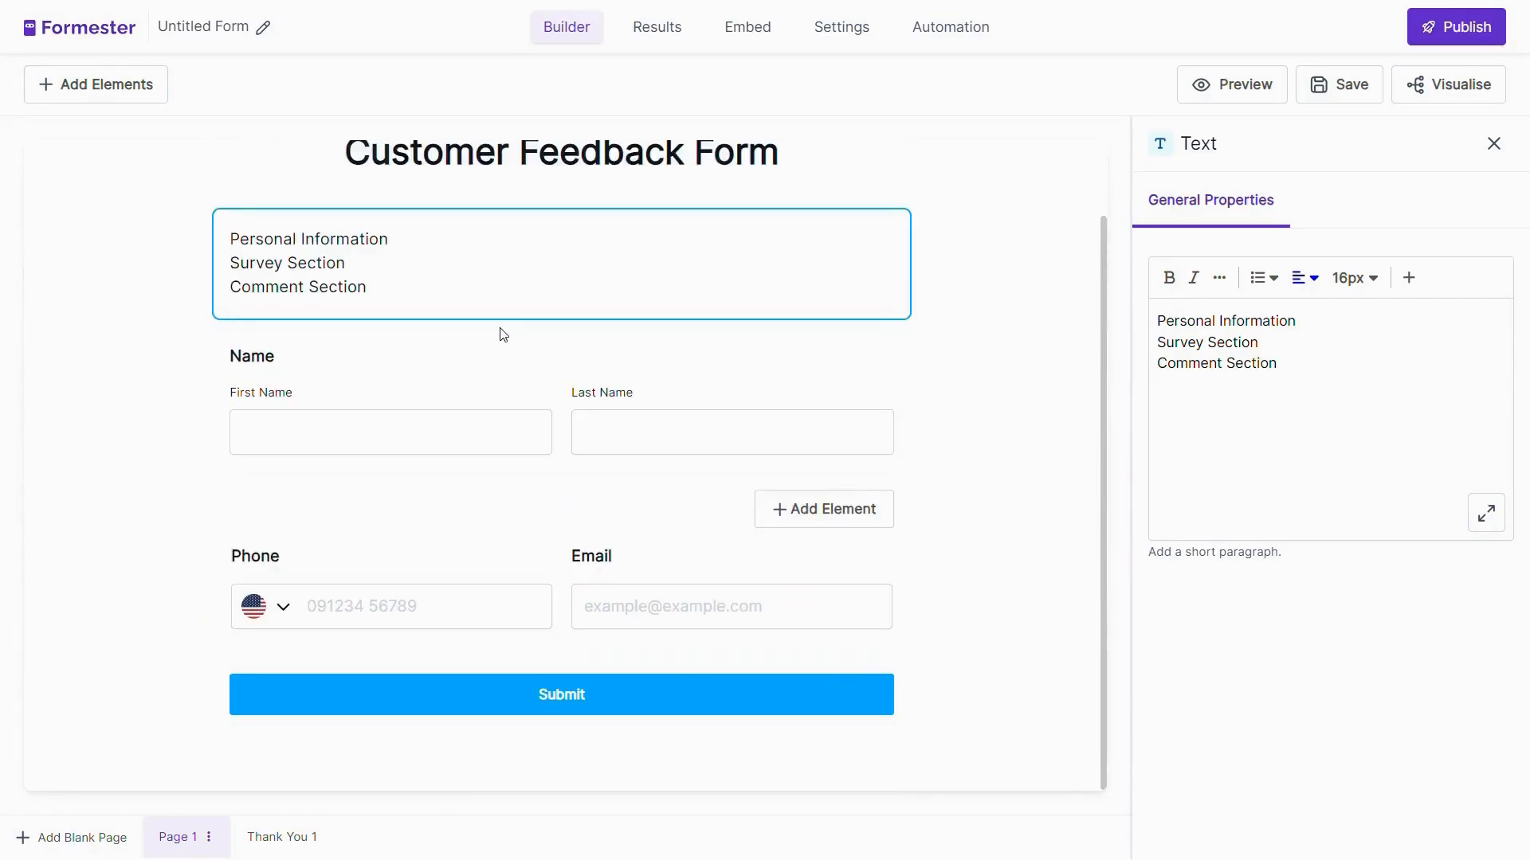
- Add a Matrix element below the contact fields and set its field label to "Rating Table"
{"action": "mouse_move", "coordinate": [351, 263]}
{"action": "left_click", "coordinate": [99, 97]}
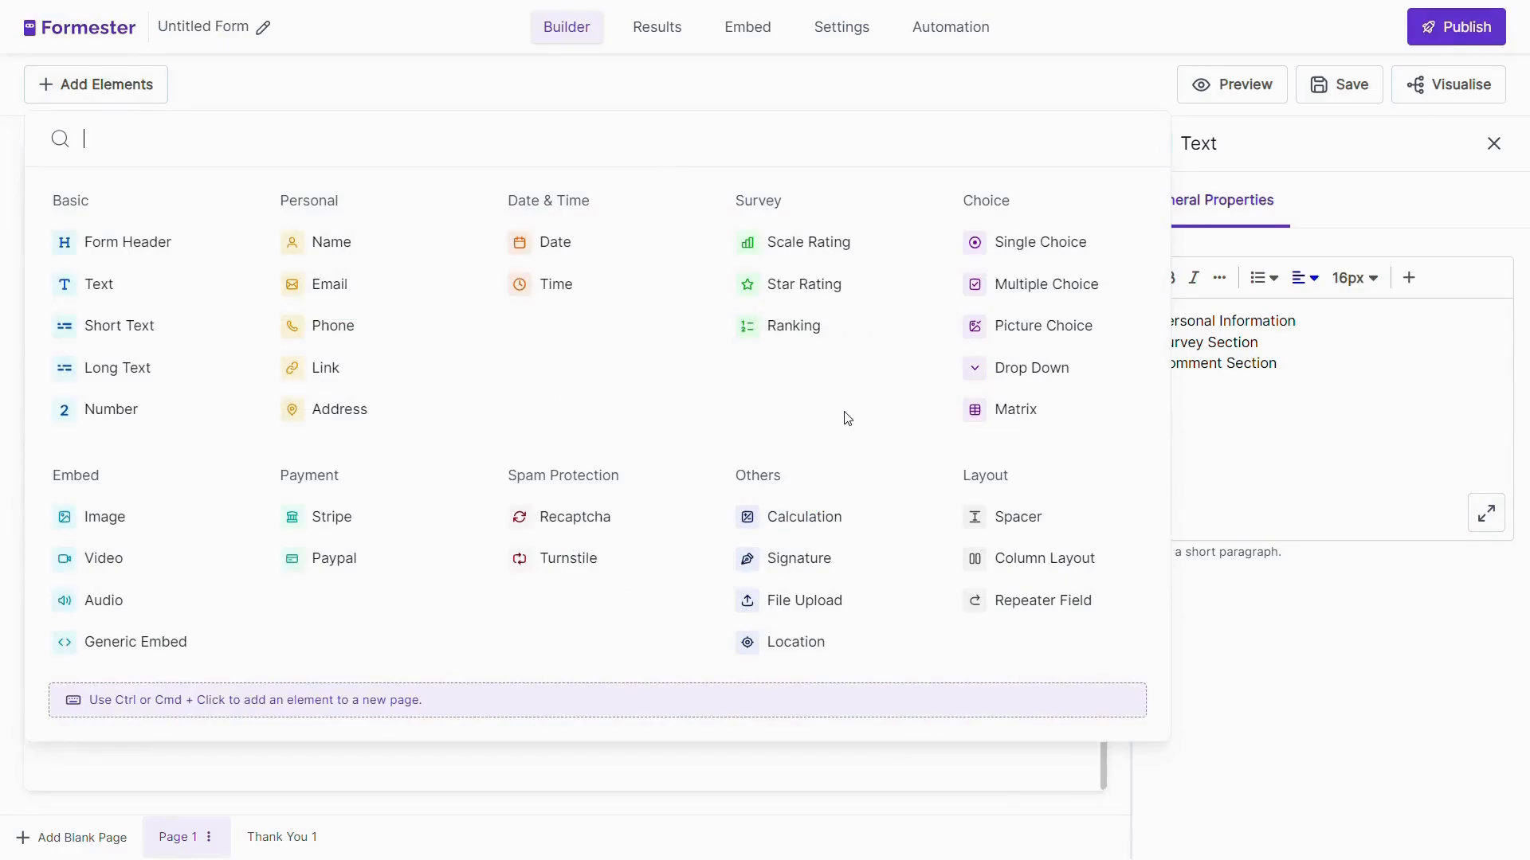
{"action": "left_click", "coordinate": [1012, 414]}
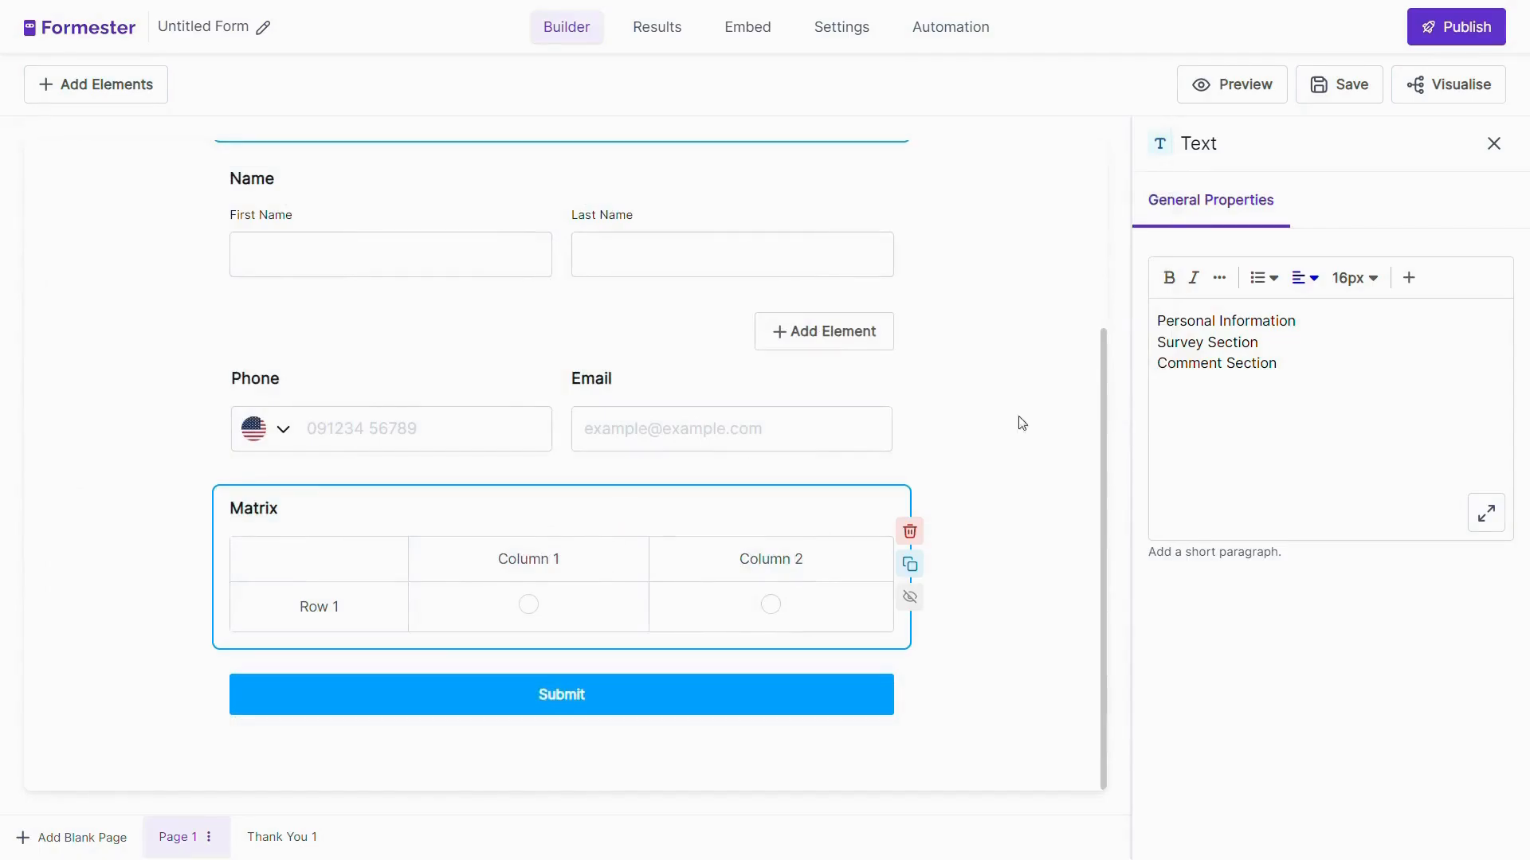
{"action": "double_click", "coordinate": [1267, 313]}
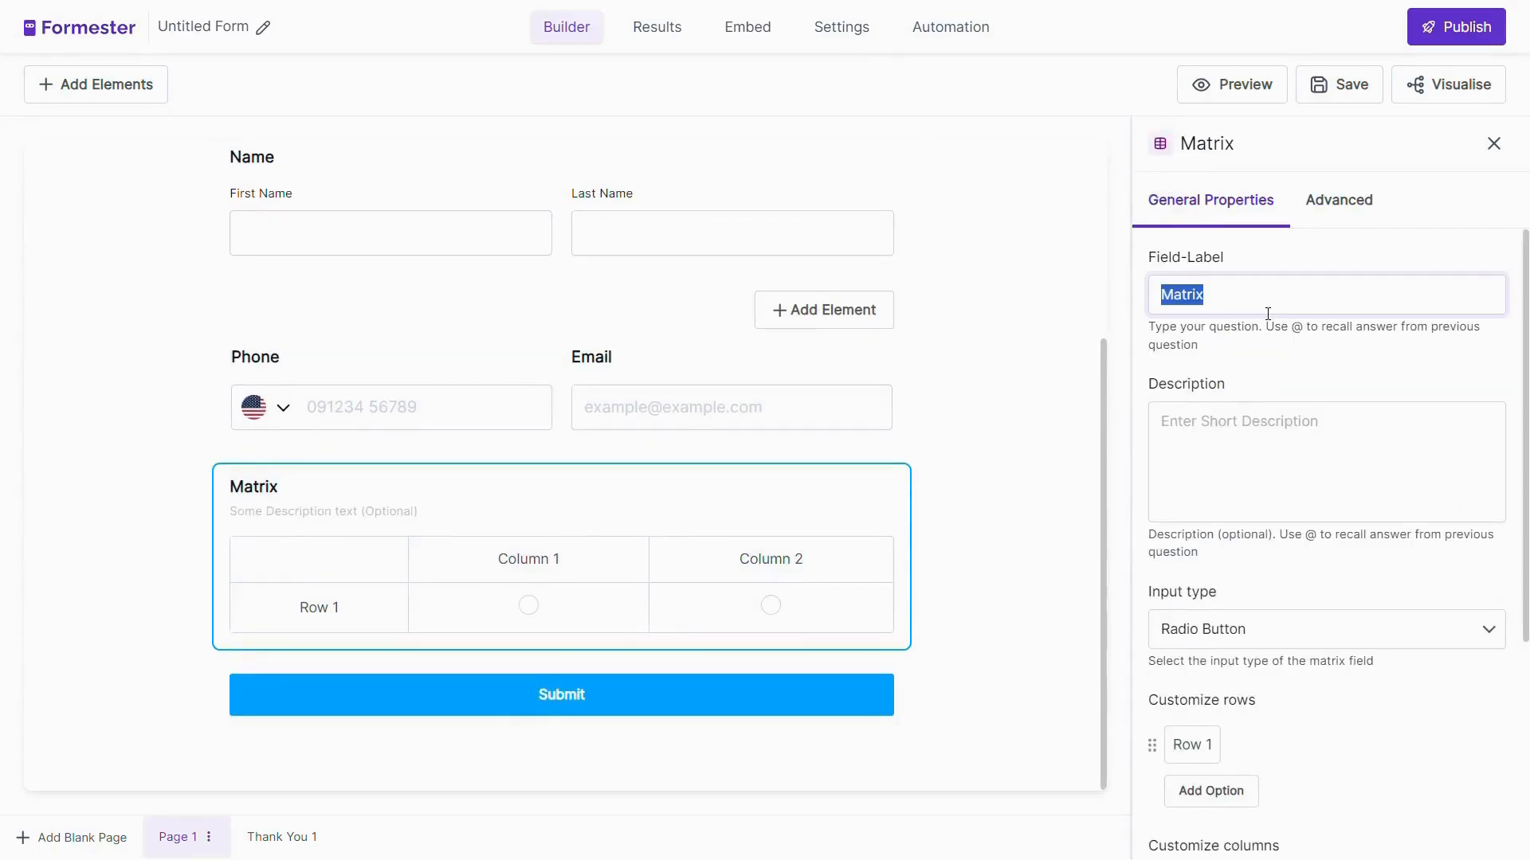
{"action": "type", "text": "Rating Ta"}
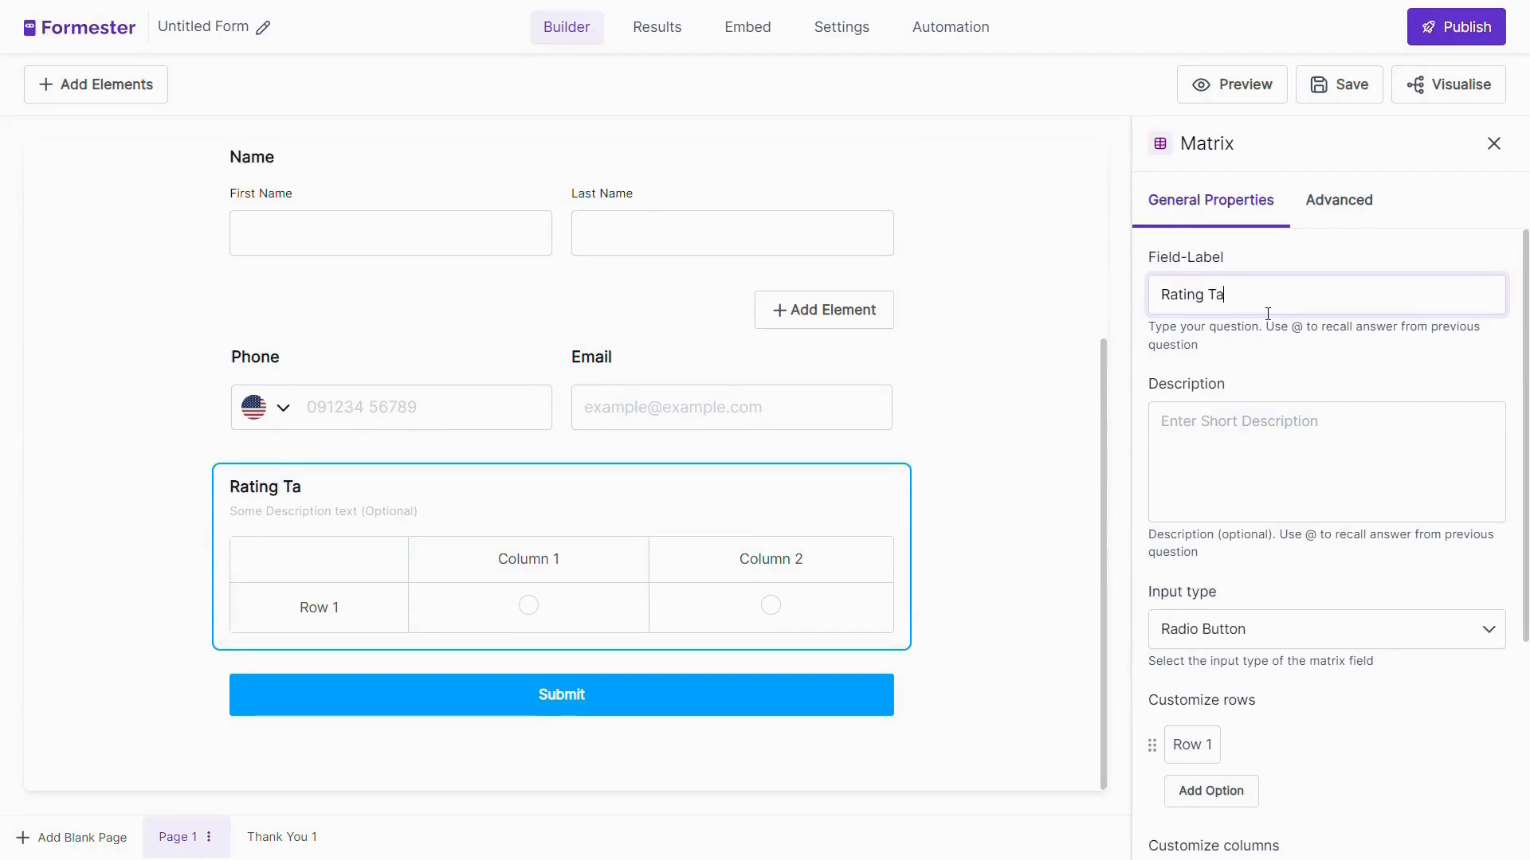
{"action": "type", "text": "ble"}
- Rename the first row of the rating matrix to "Product/Service Quality"
{"action": "scroll", "coordinate": [1211, 573], "scroll_direction": "down", "scroll_amount": 3}
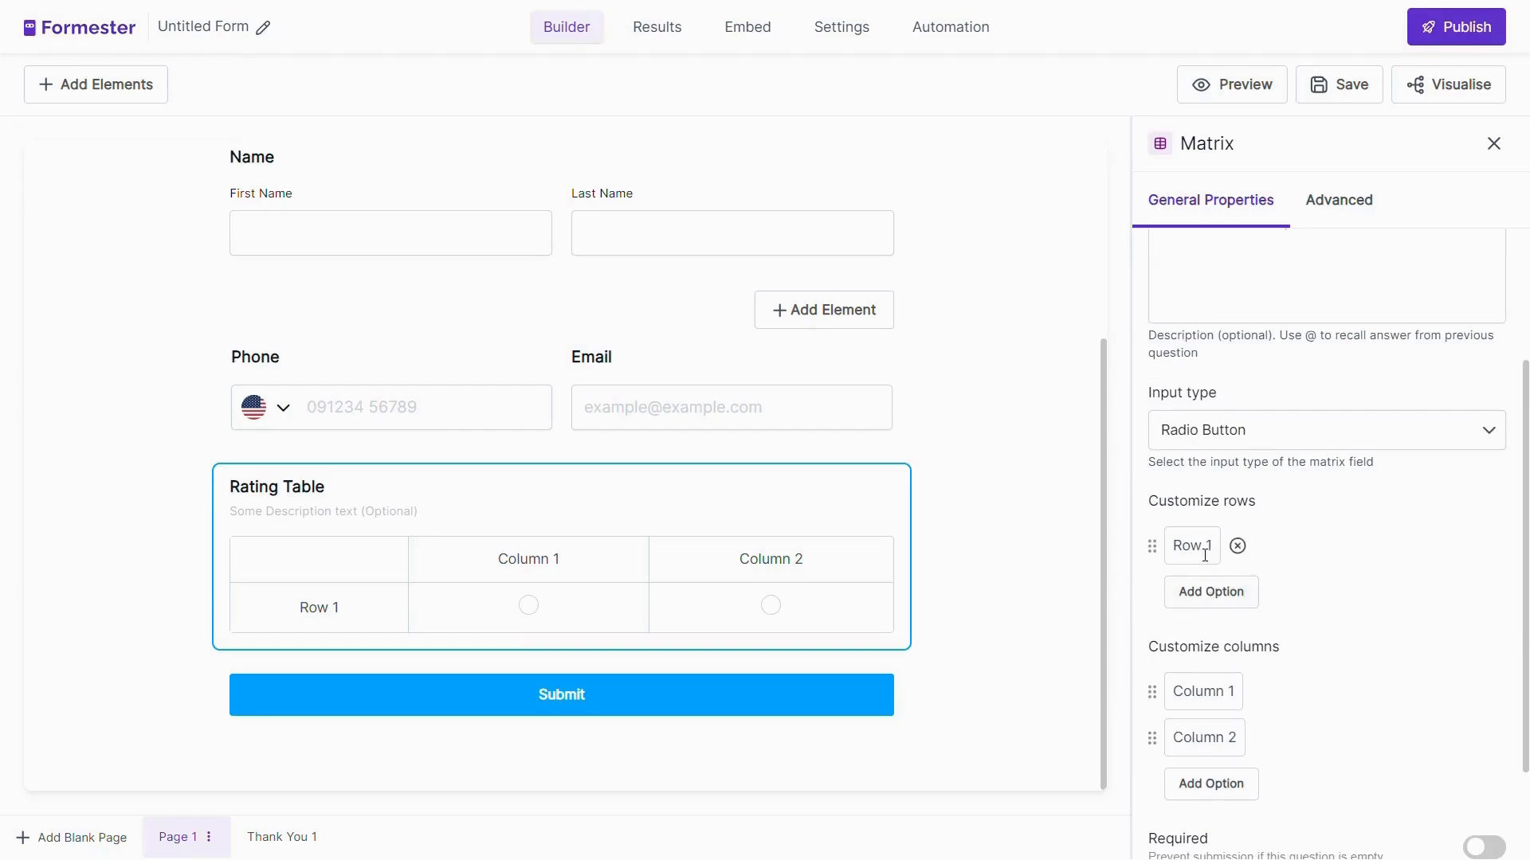
{"action": "left_click", "coordinate": [1208, 551]}
{"action": "triple_click", "coordinate": [1208, 551]}
{"action": "type", "text": "Product/Service Quality"}
{"action": "scroll", "coordinate": [1219, 629], "scroll_direction": "down", "scroll_amount": 2}
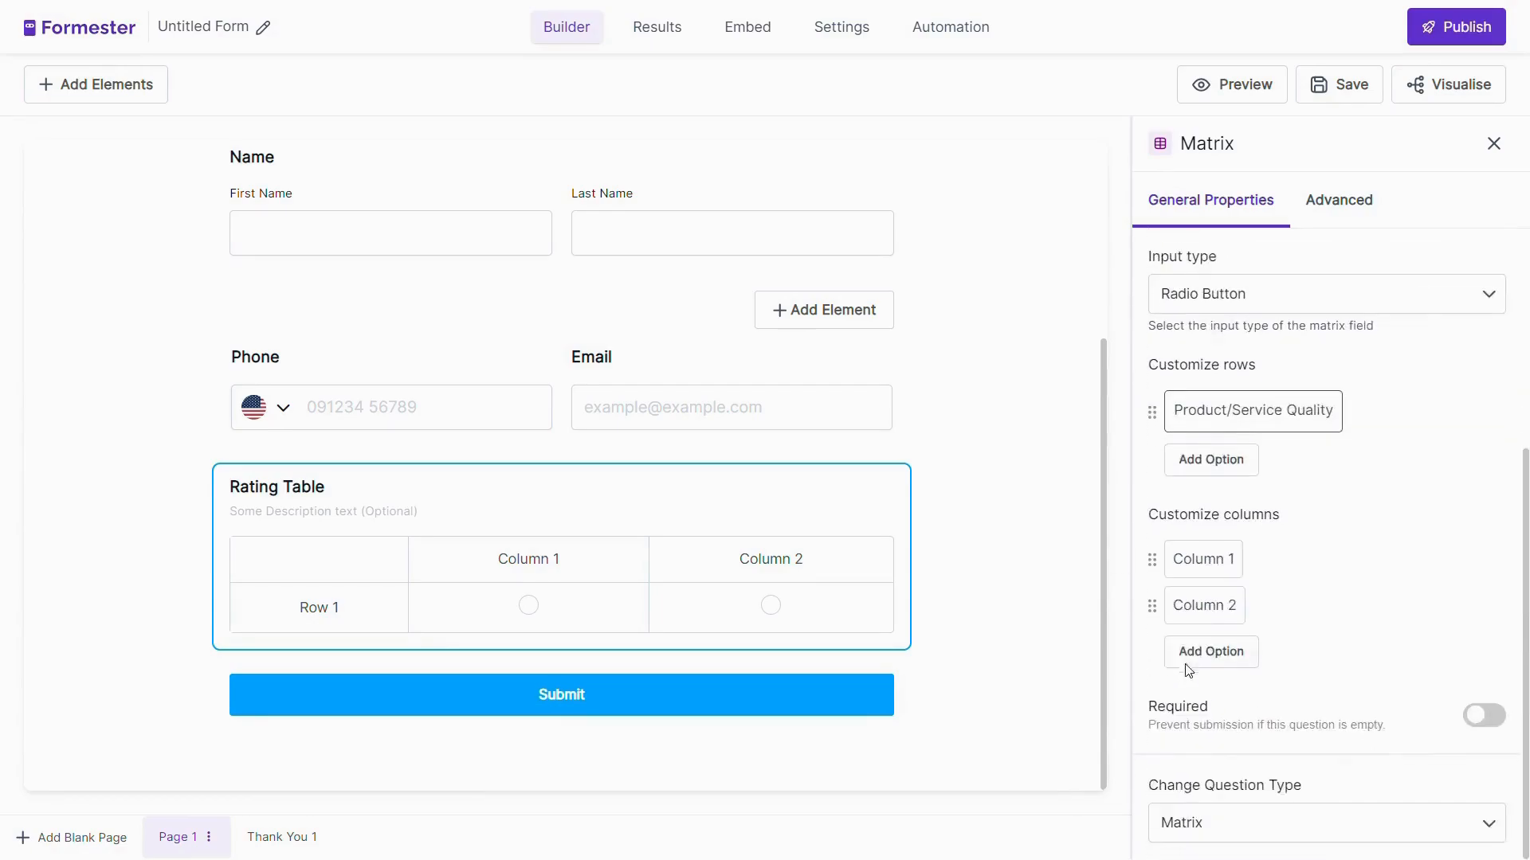
- Rename the rating matrix's first column to "Good" and set the matrix's input type to Checkbox
{"action": "triple_click", "coordinate": [1218, 560]}
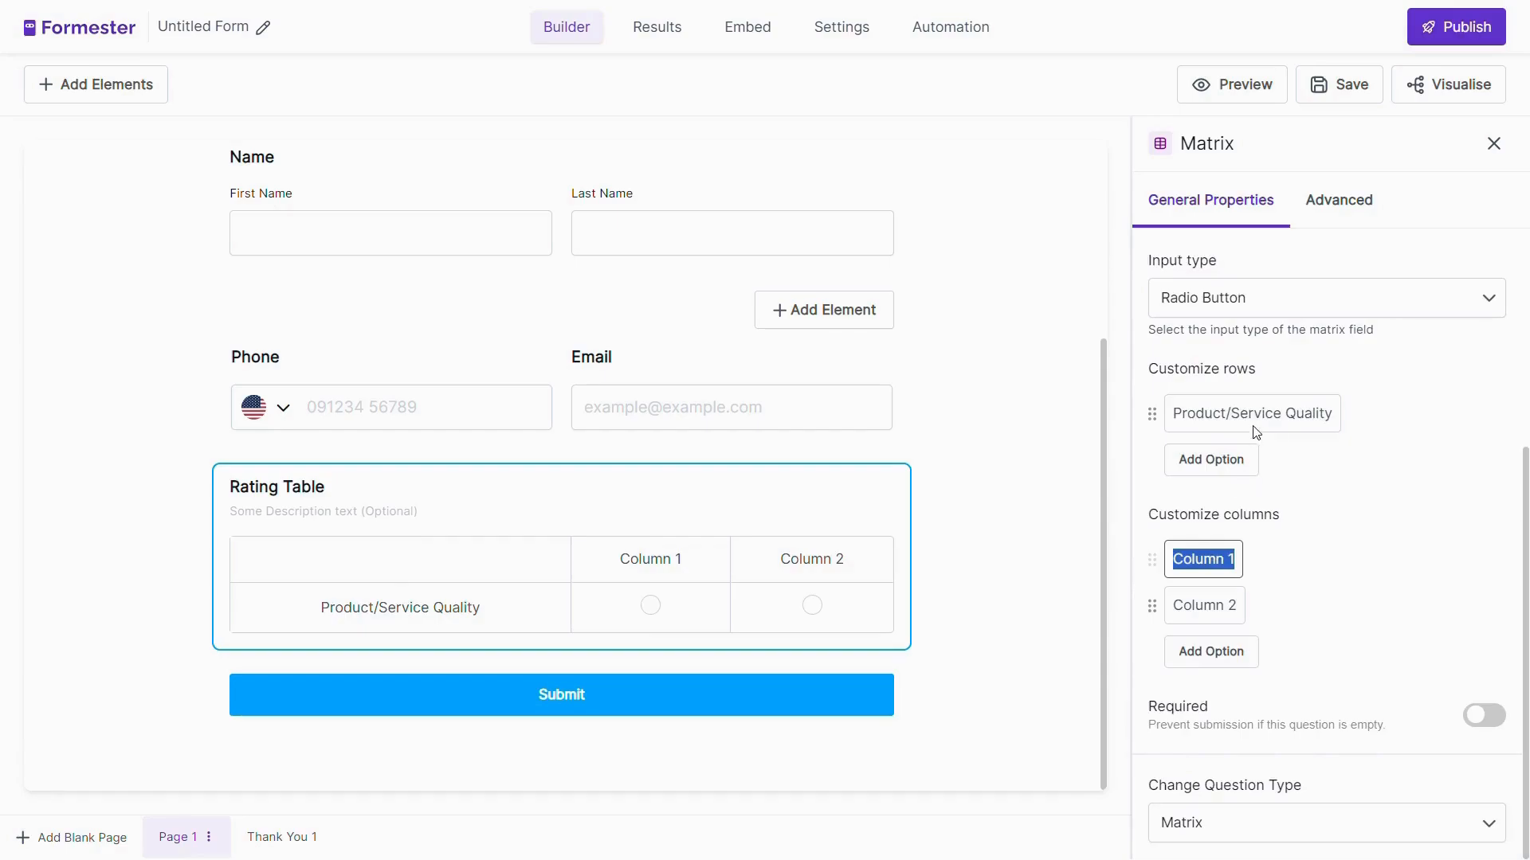
{"action": "type", "text": "Good"}
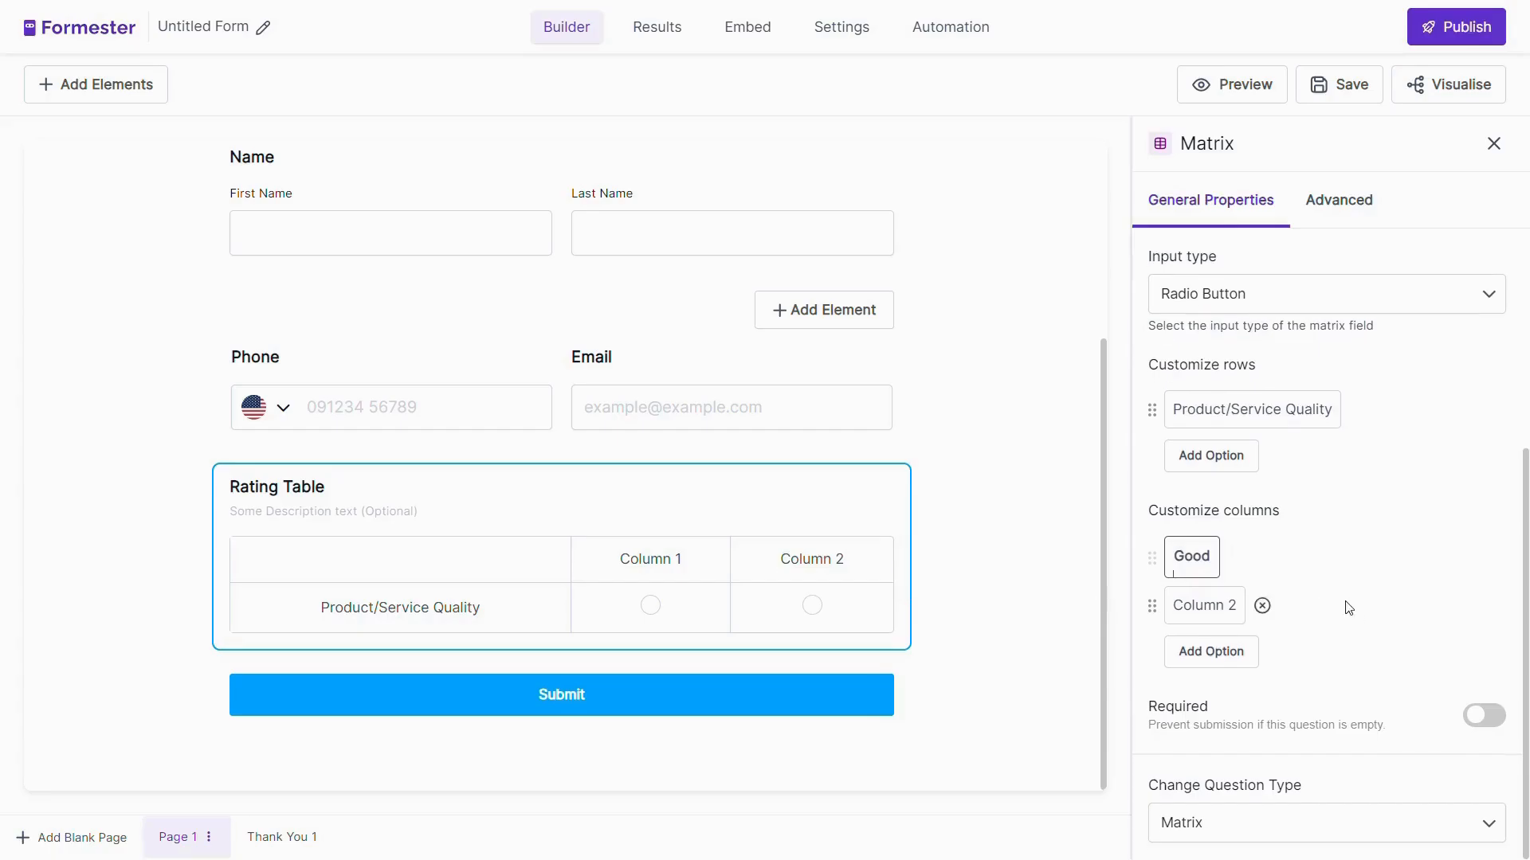
{"action": "scroll", "coordinate": [1324, 476], "scroll_direction": "up", "scroll_amount": 3}
{"action": "scroll", "coordinate": [1275, 558], "scroll_direction": "down", "scroll_amount": 1}
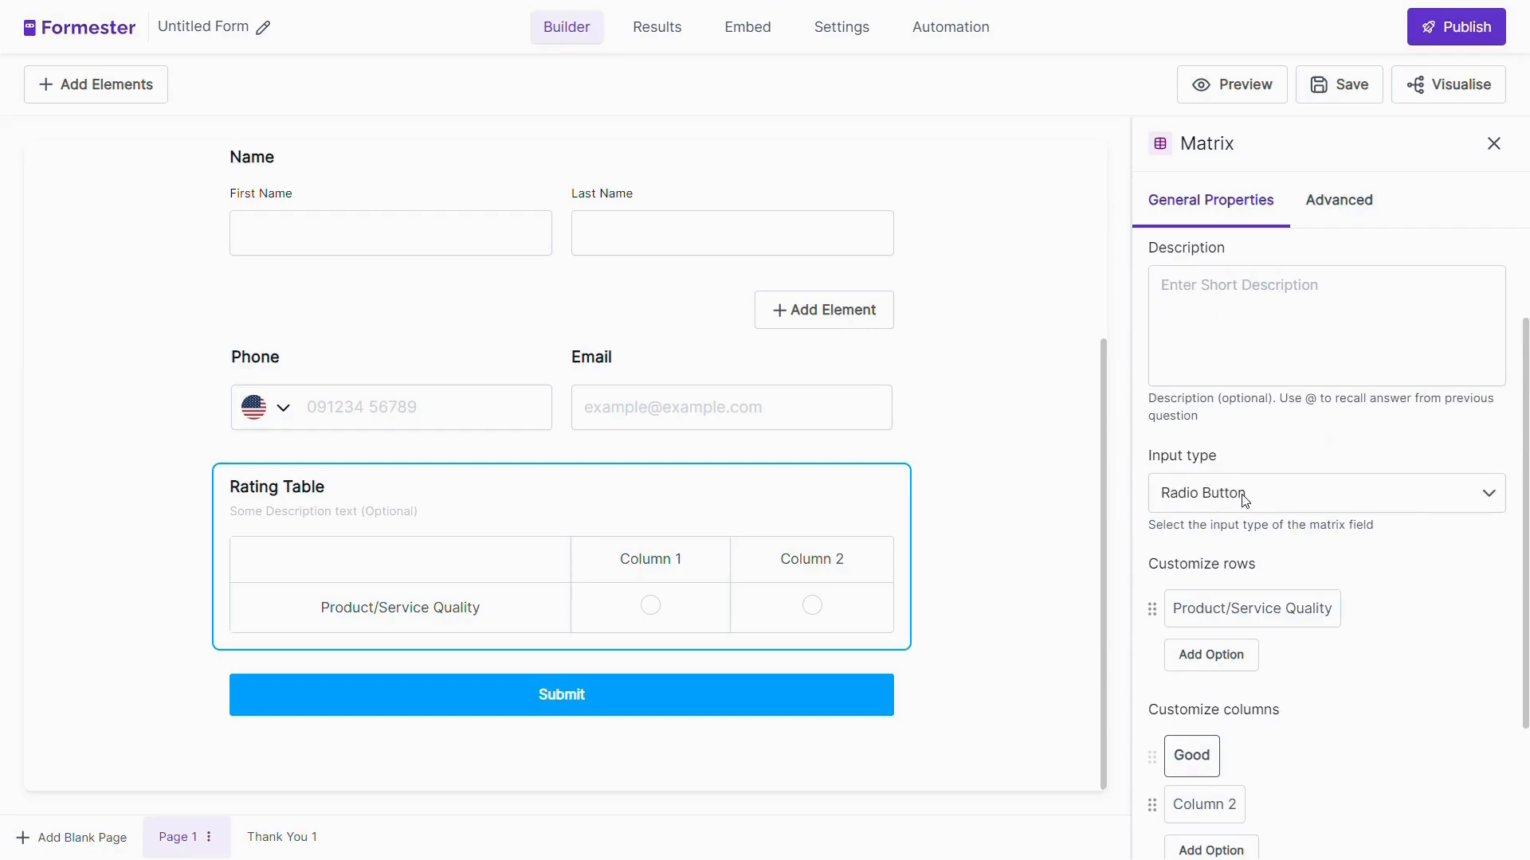
{"action": "left_click", "coordinate": [1246, 498]}
{"action": "left_click", "coordinate": [1240, 549]}
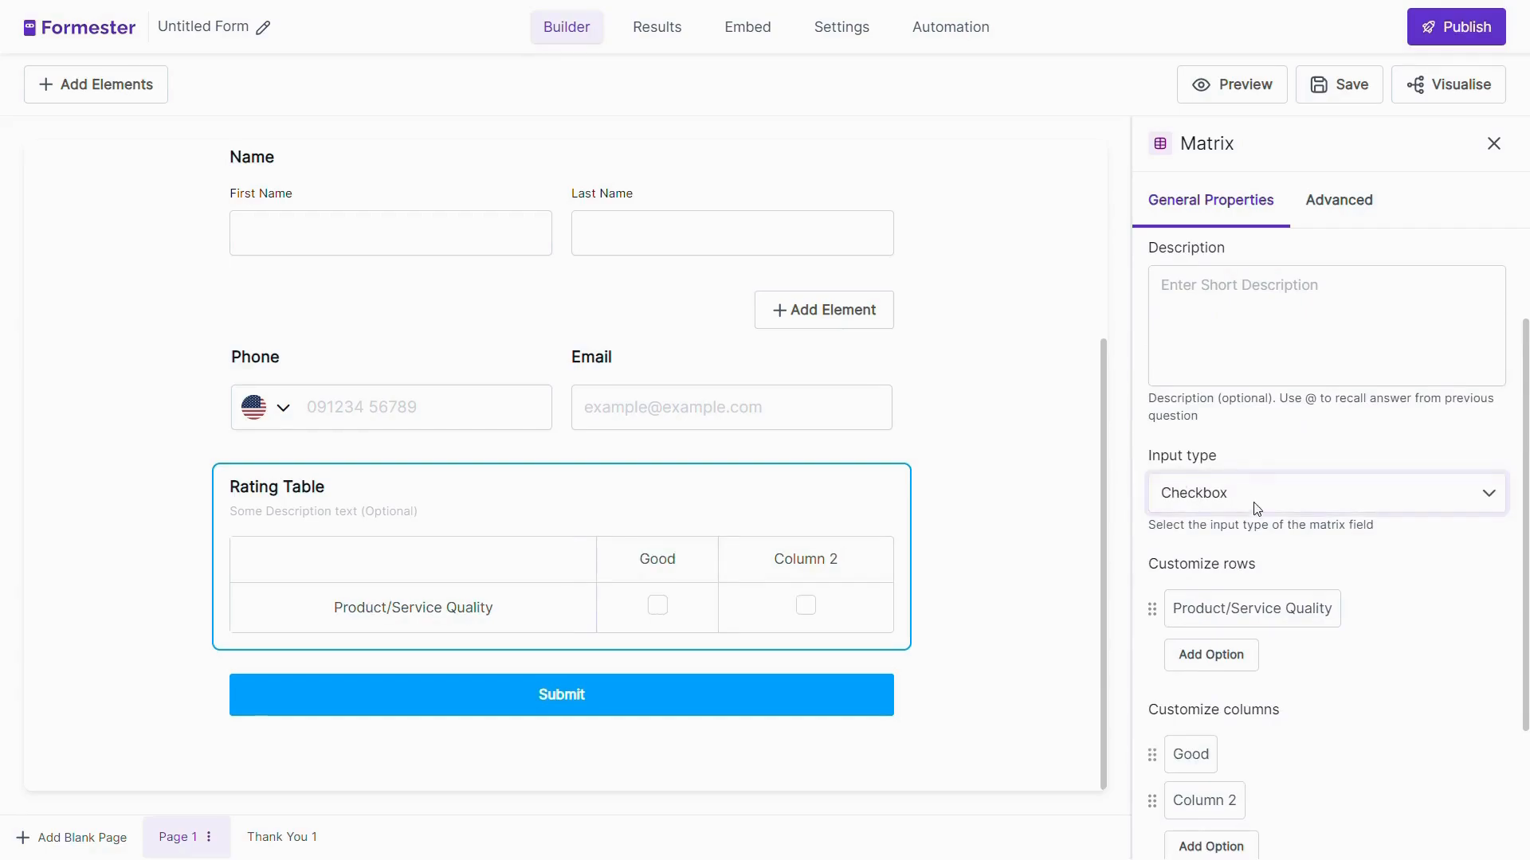
{"action": "left_click", "coordinate": [1232, 557]}
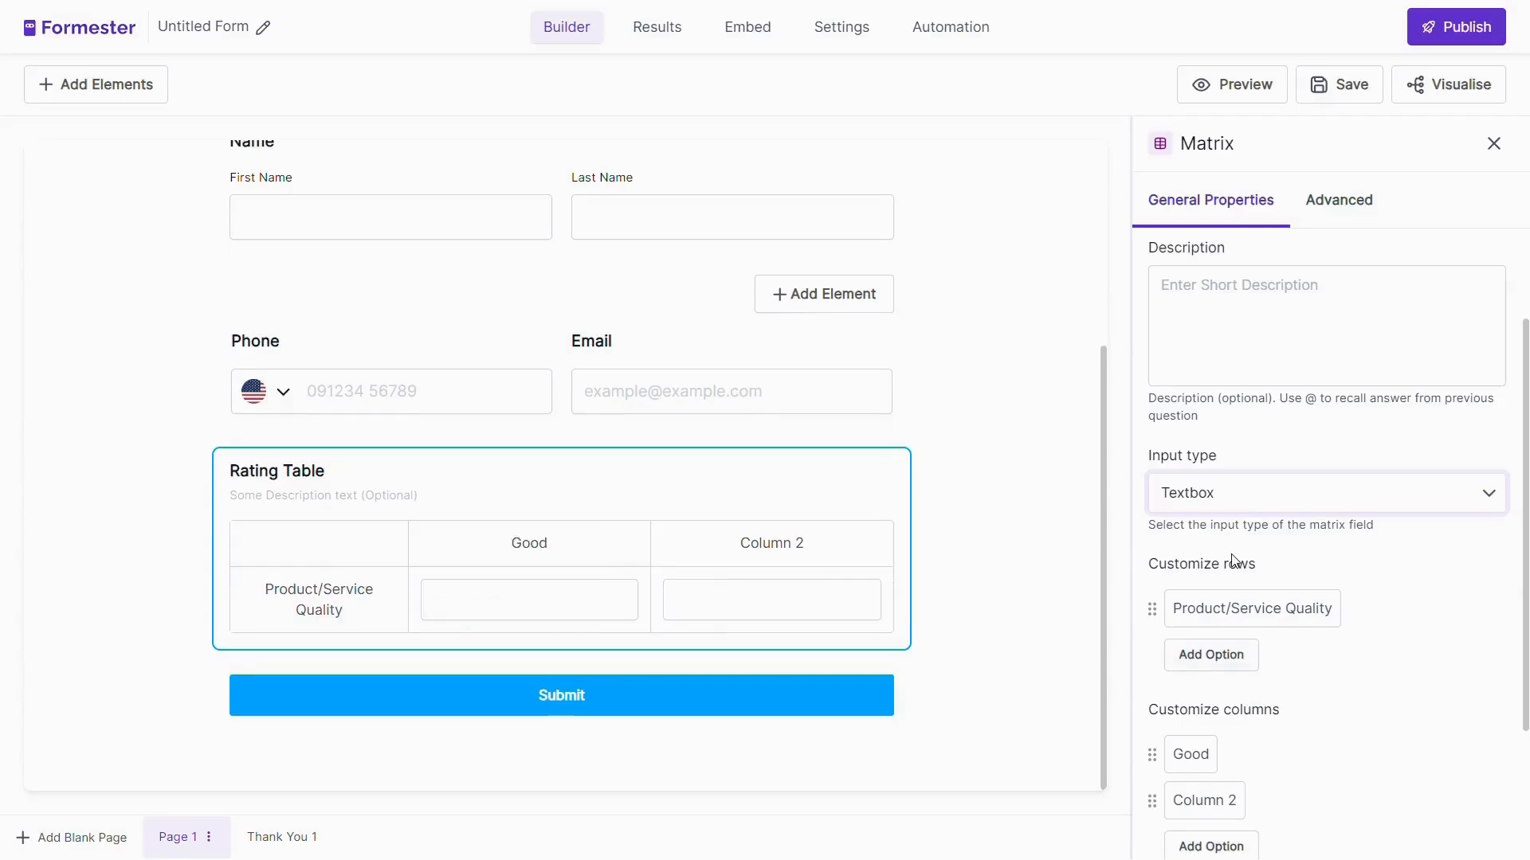
{"action": "left_click", "coordinate": [1241, 550]}
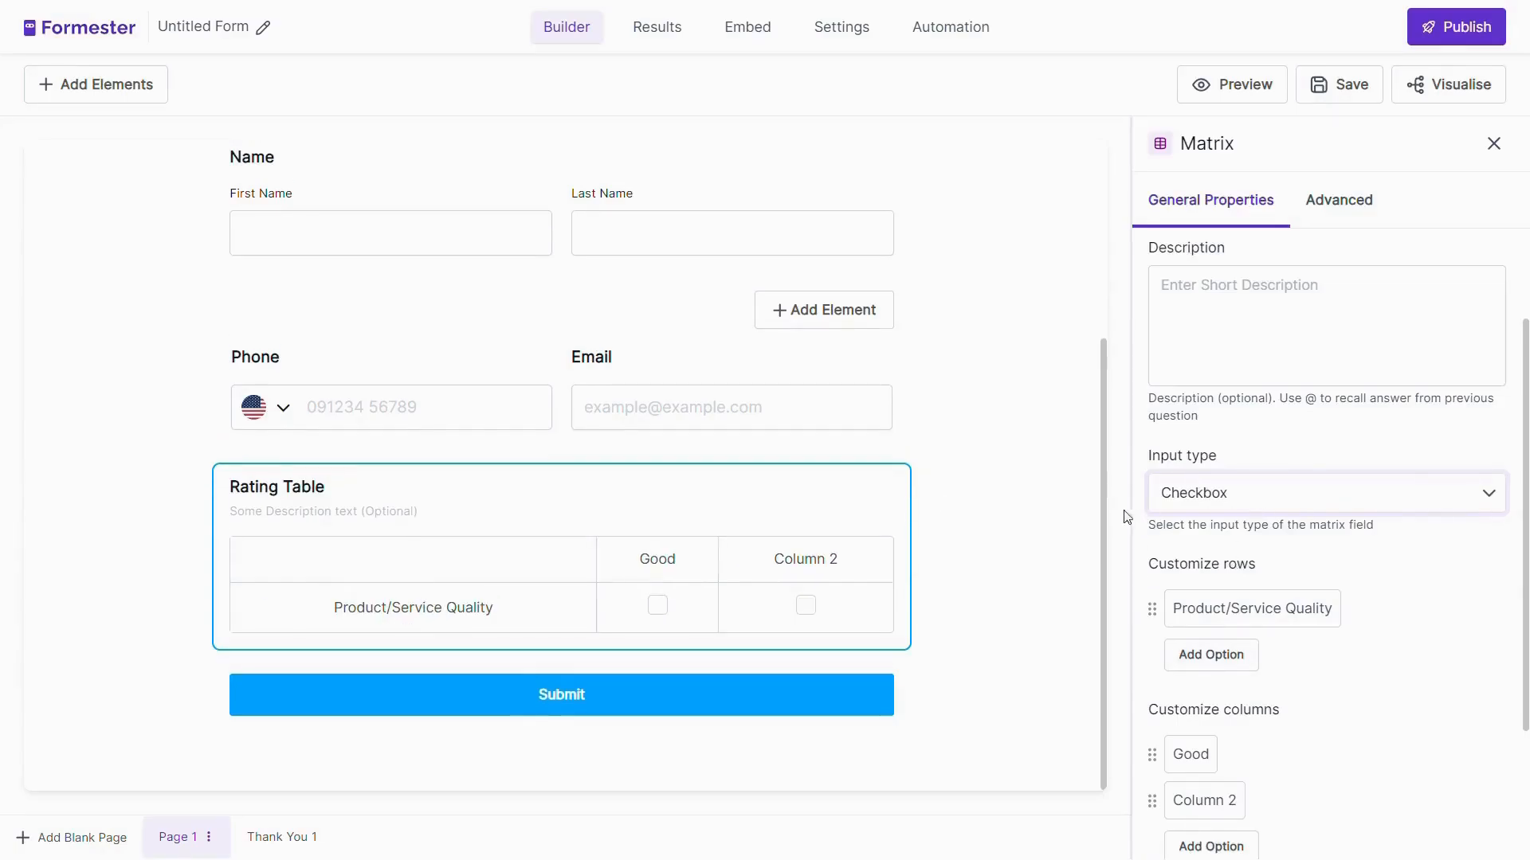
- Add two more rows to the rating matrix, named "Value for Money" and "Customer Service"
{"action": "scroll", "coordinate": [1199, 548], "scroll_direction": "down", "scroll_amount": 3}
{"action": "left_click", "coordinate": [1212, 461]}
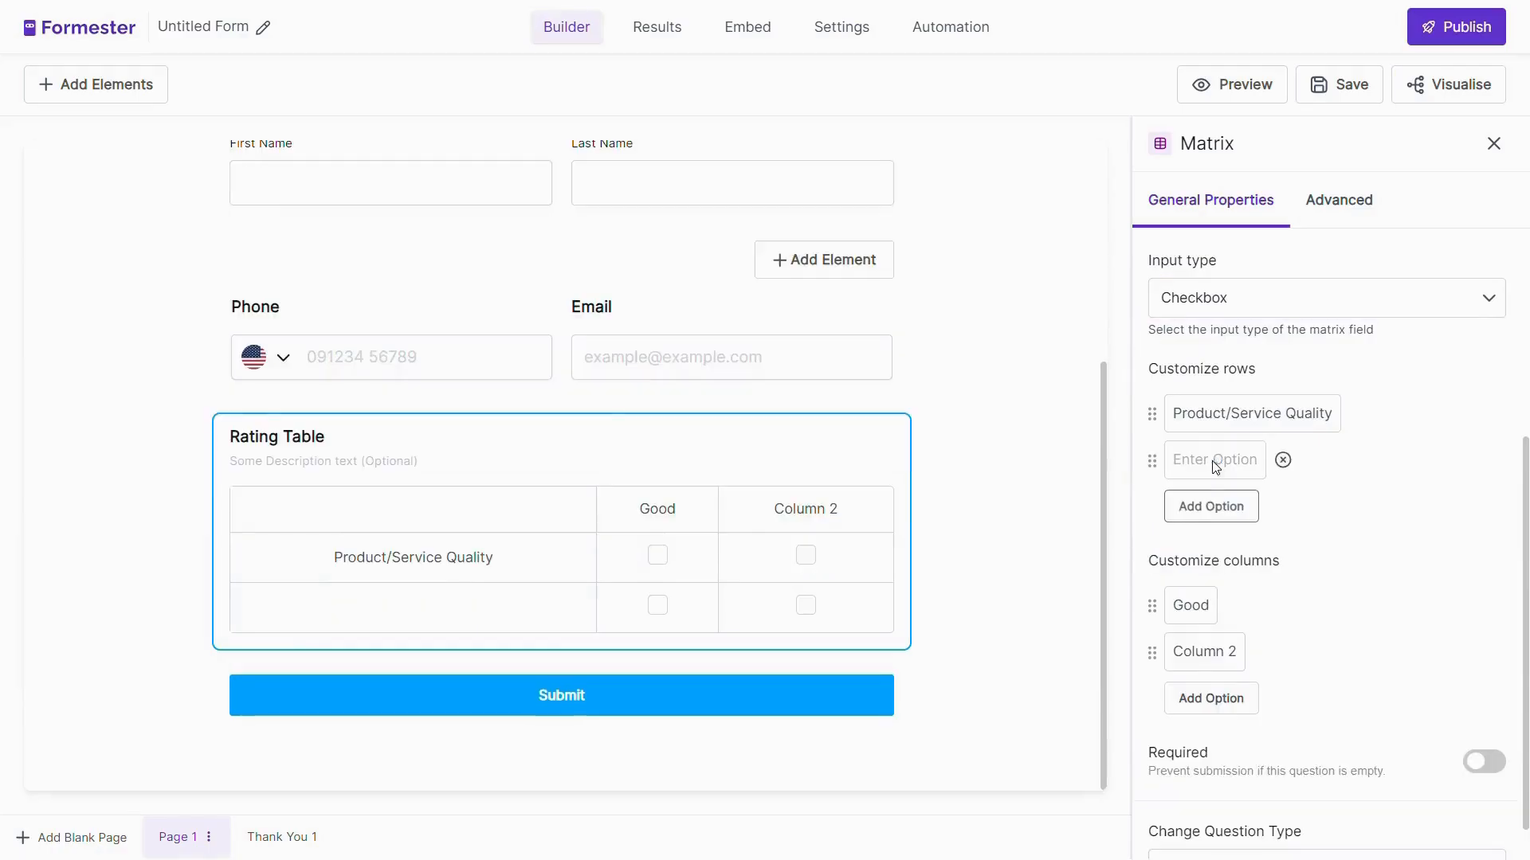
{"action": "left_click", "coordinate": [1214, 462]}
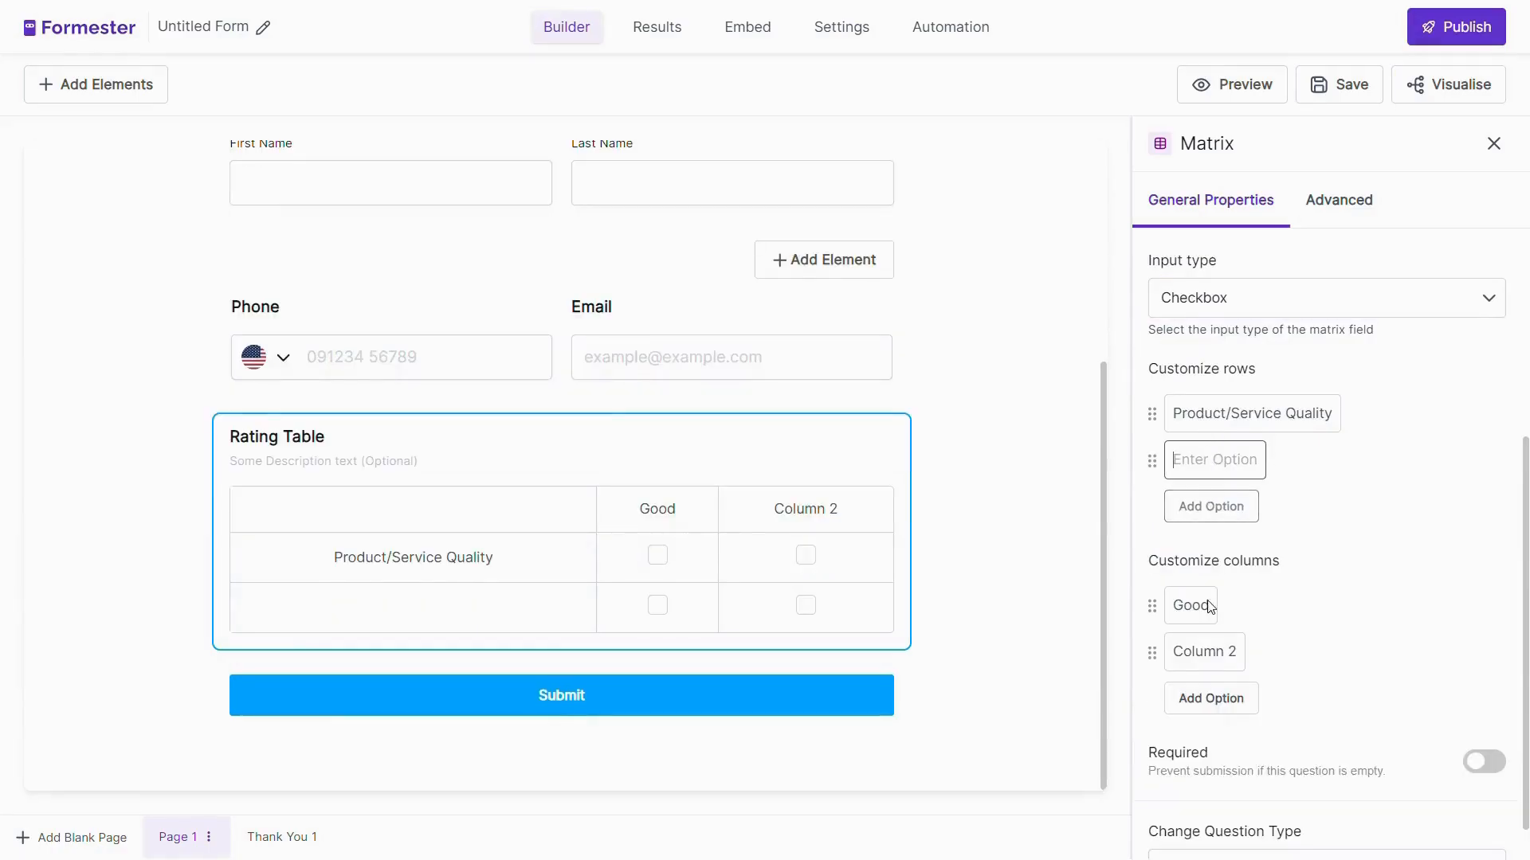
{"action": "type", "text": "Value for Money"}
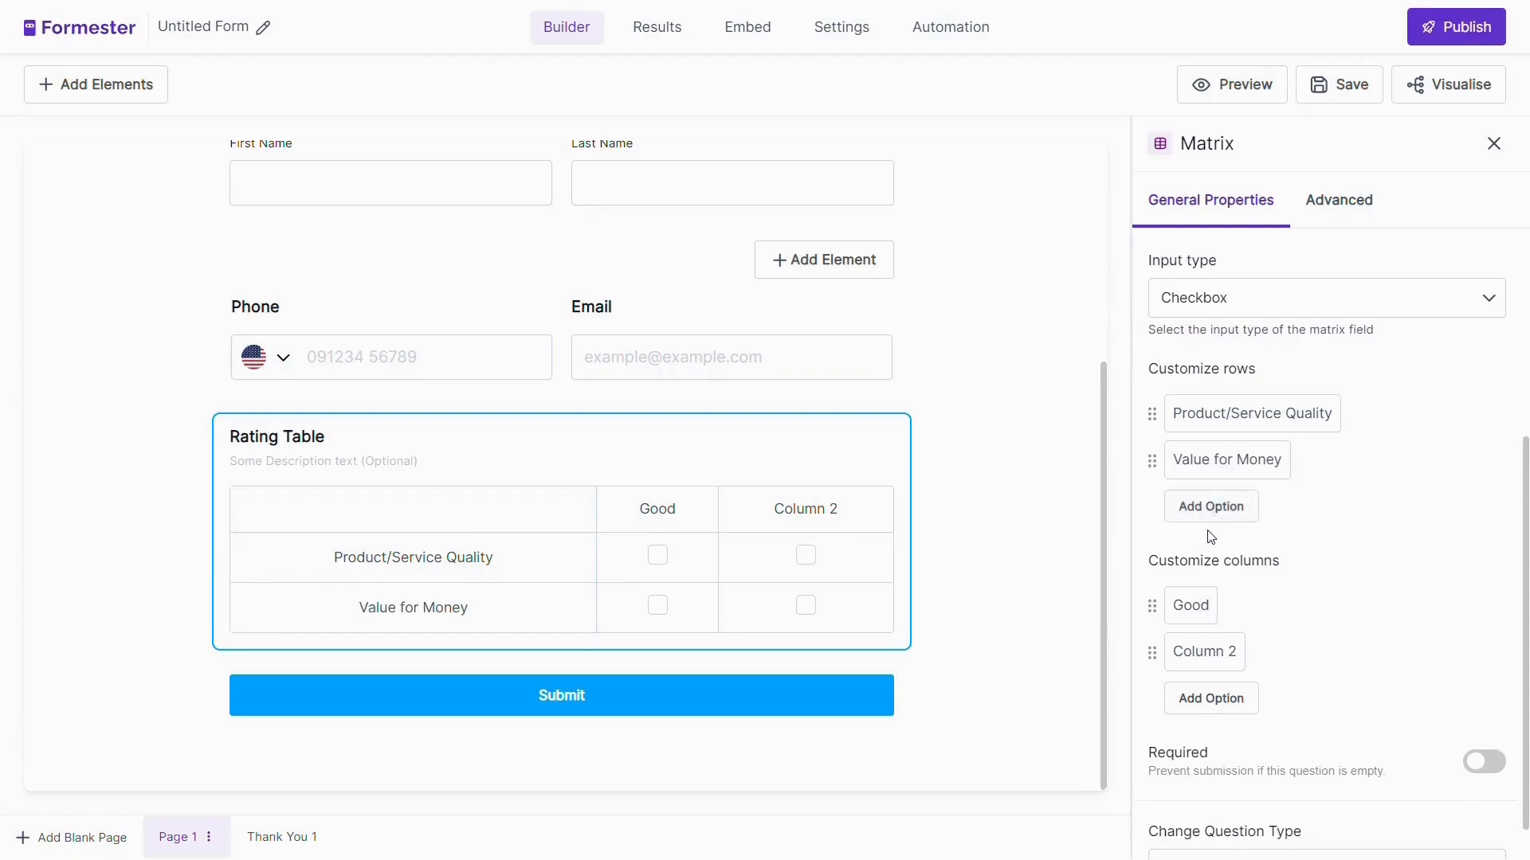
{"action": "left_click", "coordinate": [1222, 506]}
{"action": "left_click", "coordinate": [1219, 510]}
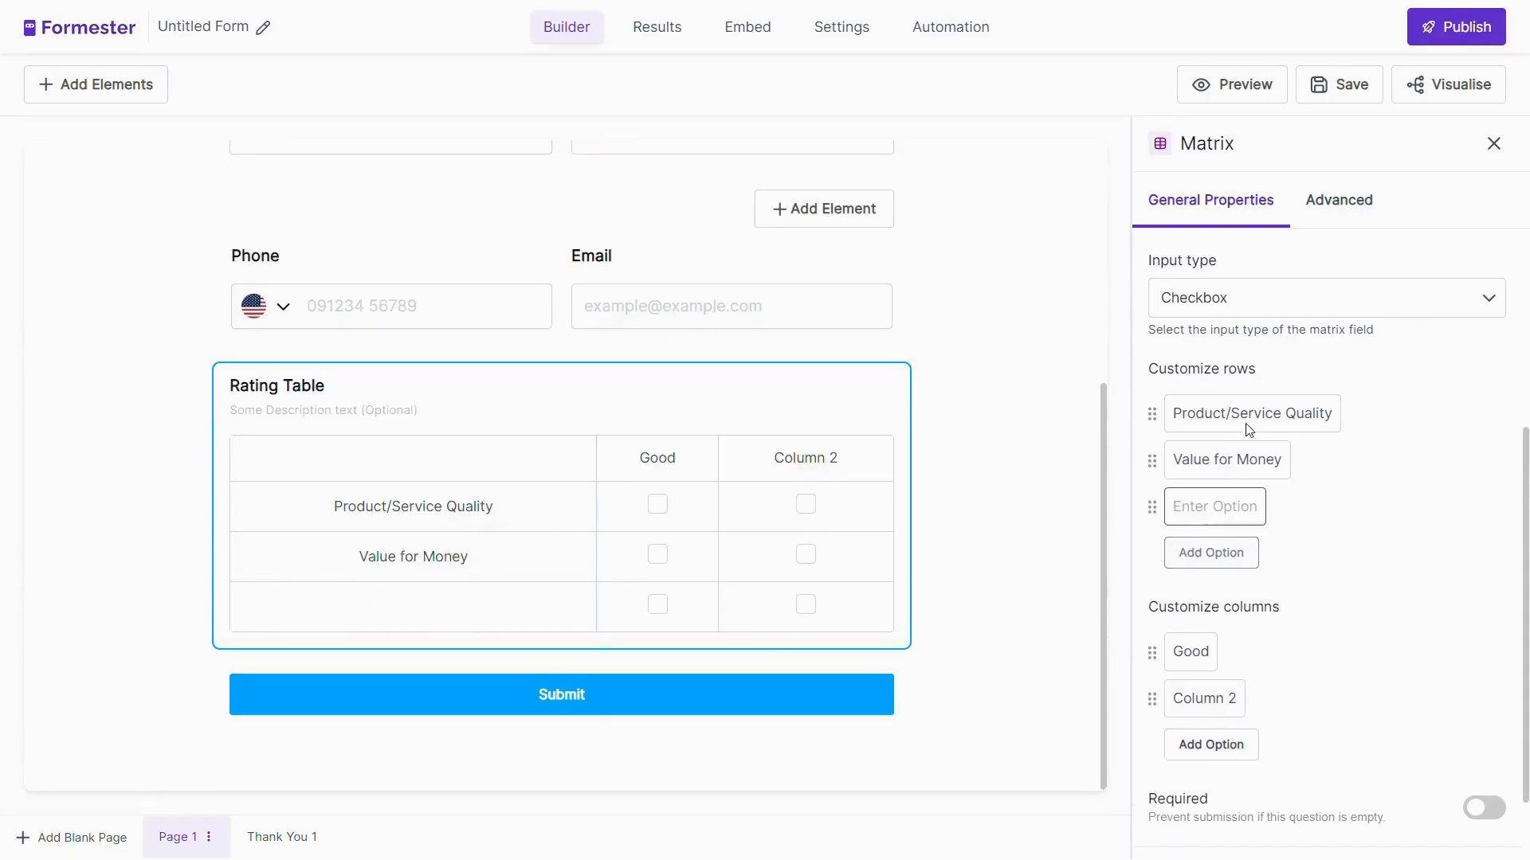
{"action": "type", "text": "Customer Service"}
- Rename the rating matrix's second column to "Average" and add a third column named "Poor"
{"action": "scroll", "coordinate": [1274, 730], "scroll_direction": "down", "scroll_amount": 1}
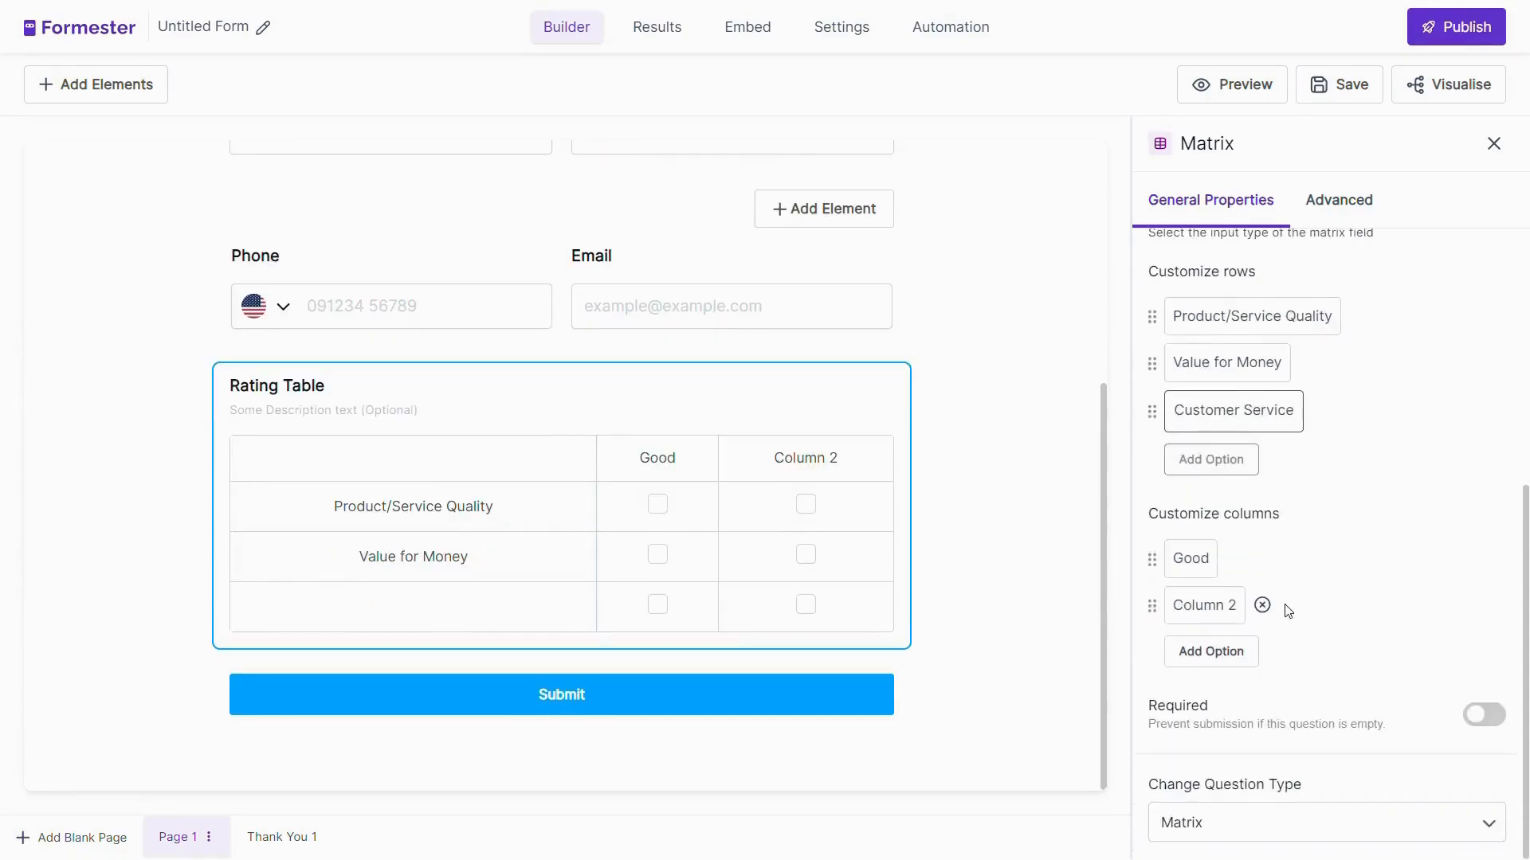
{"action": "left_click", "coordinate": [1205, 604]}
{"action": "triple_click", "coordinate": [1212, 616]}
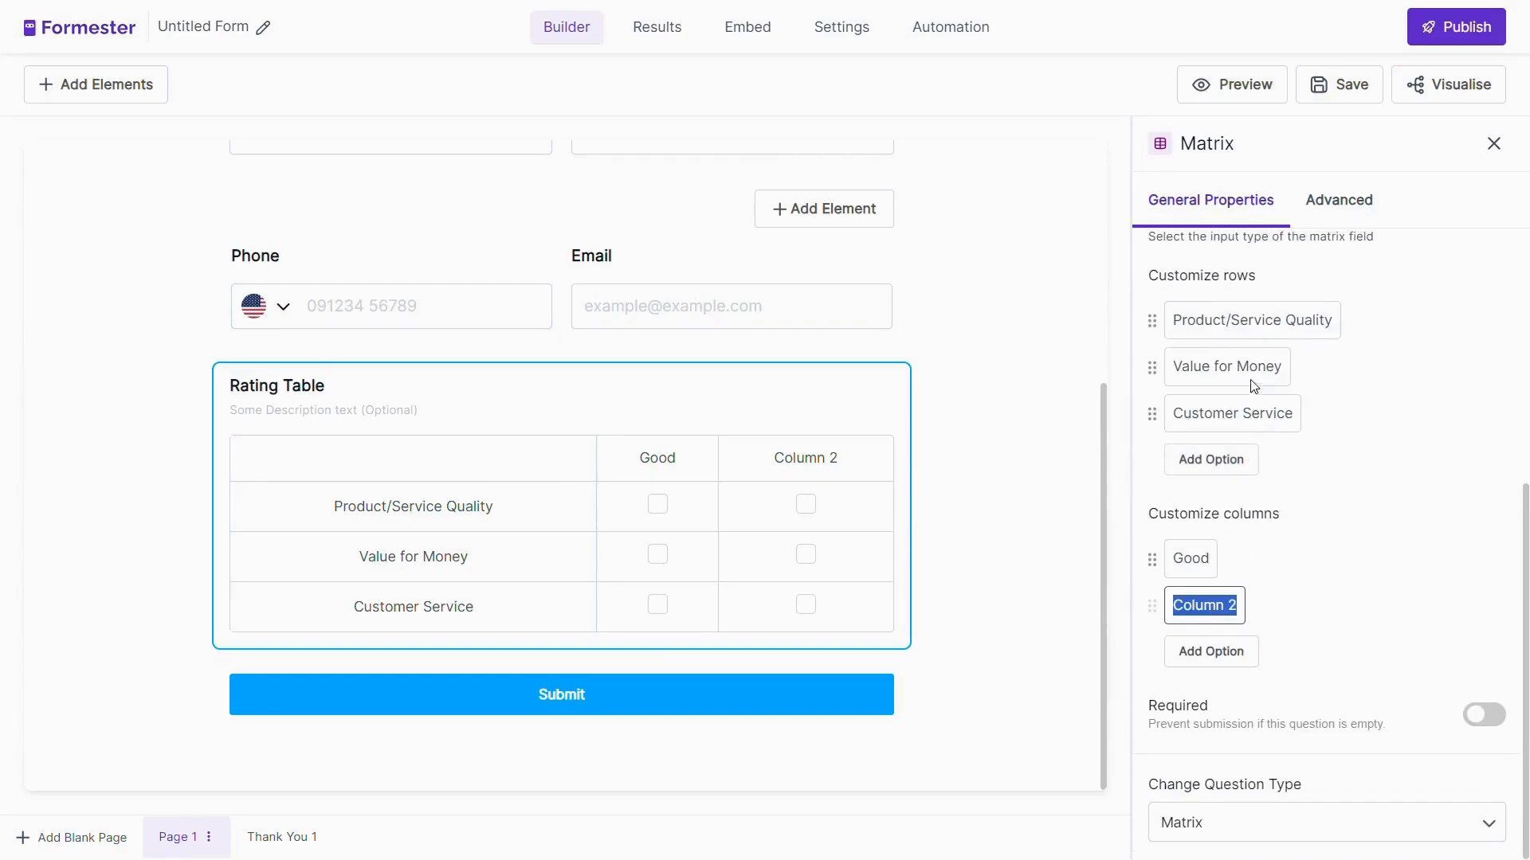
{"action": "type", "text": "Average"}
{"action": "left_click", "coordinate": [1211, 659]}
{"action": "left_click", "coordinate": [1212, 666]}
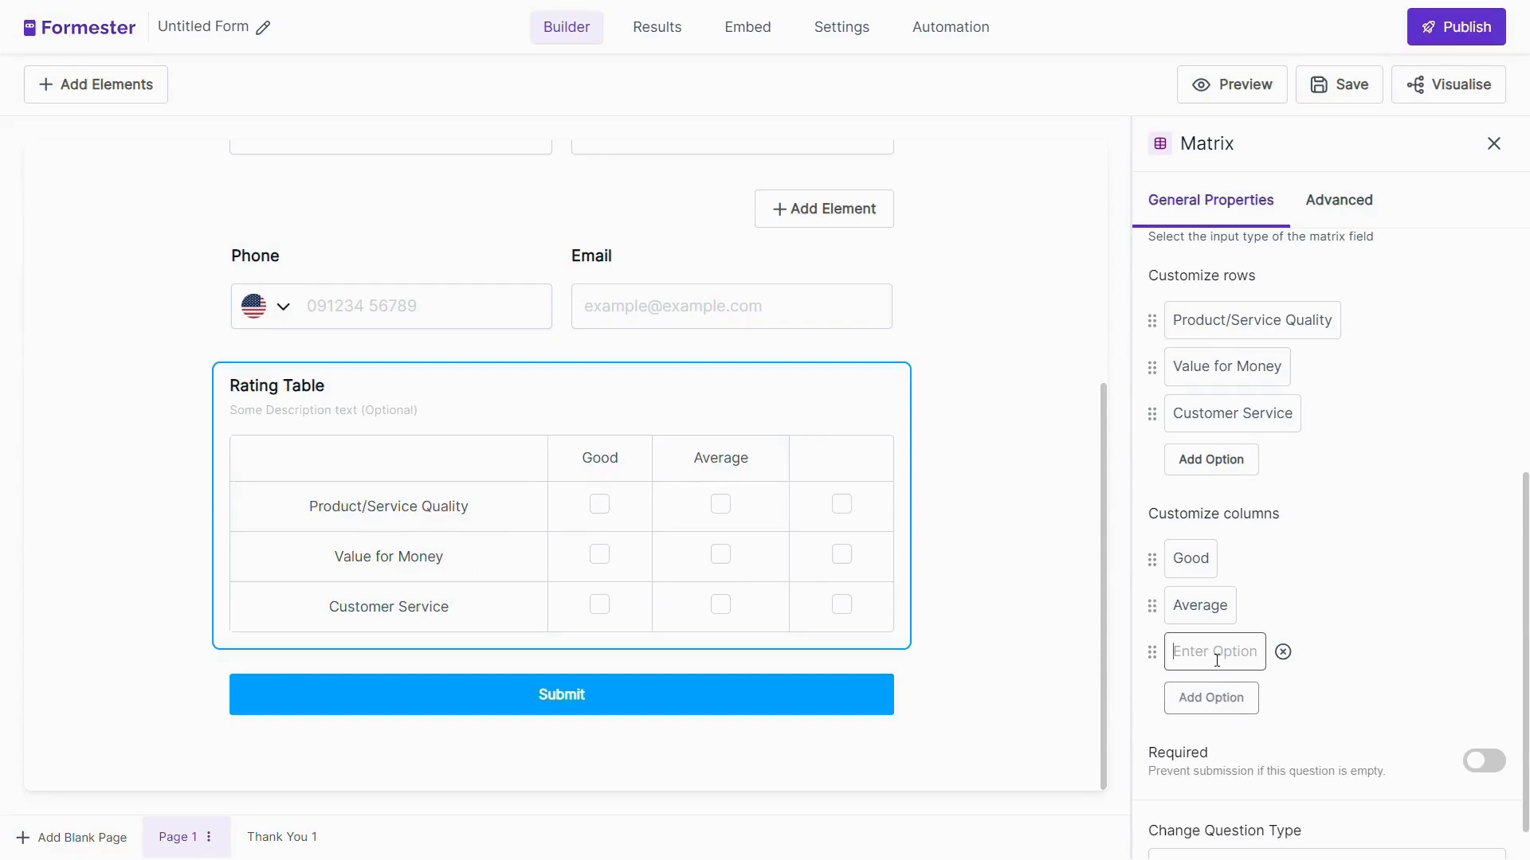
{"action": "type", "text": "Poor"}
- Make the rating matrix required and raise its minimum column width to the maximum
{"action": "scroll", "coordinate": [1456, 652], "scroll_direction": "down", "scroll_amount": 1}
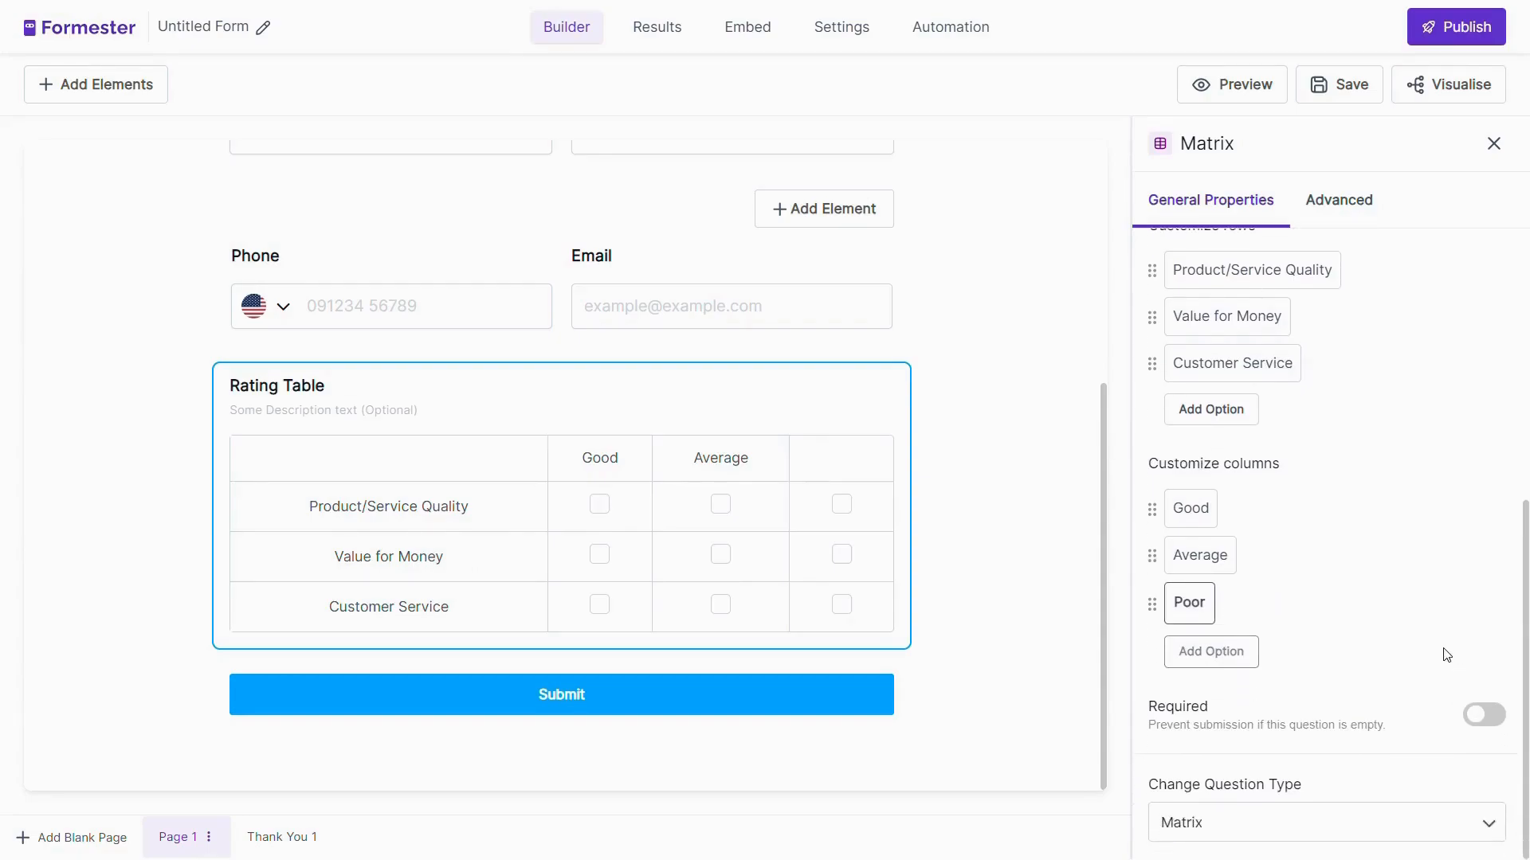
{"action": "left_click", "coordinate": [1483, 716]}
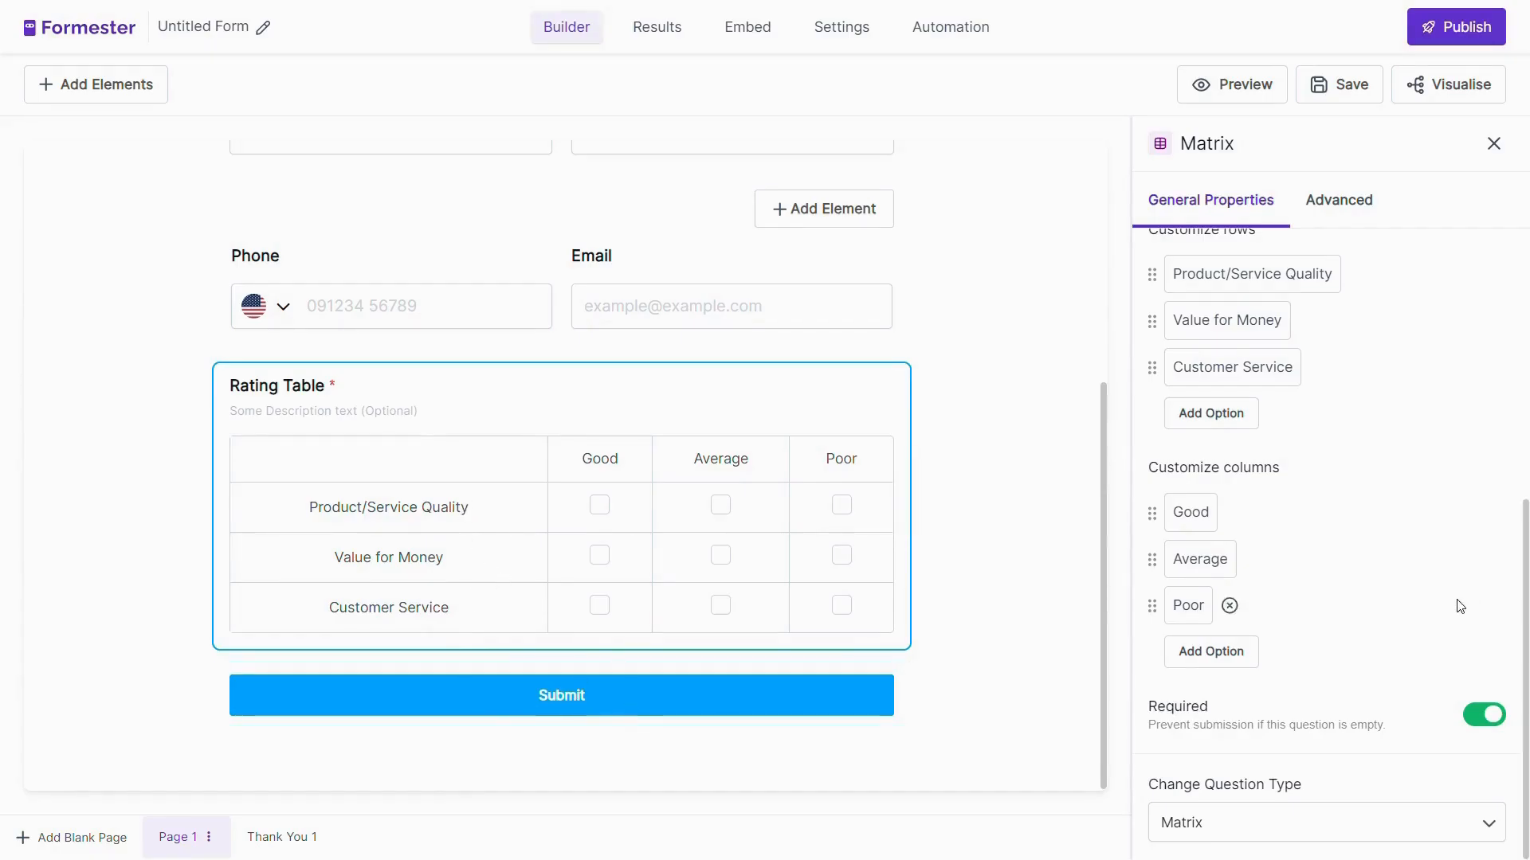
{"action": "scroll", "coordinate": [1444, 634], "scroll_direction": "up", "scroll_amount": 6}
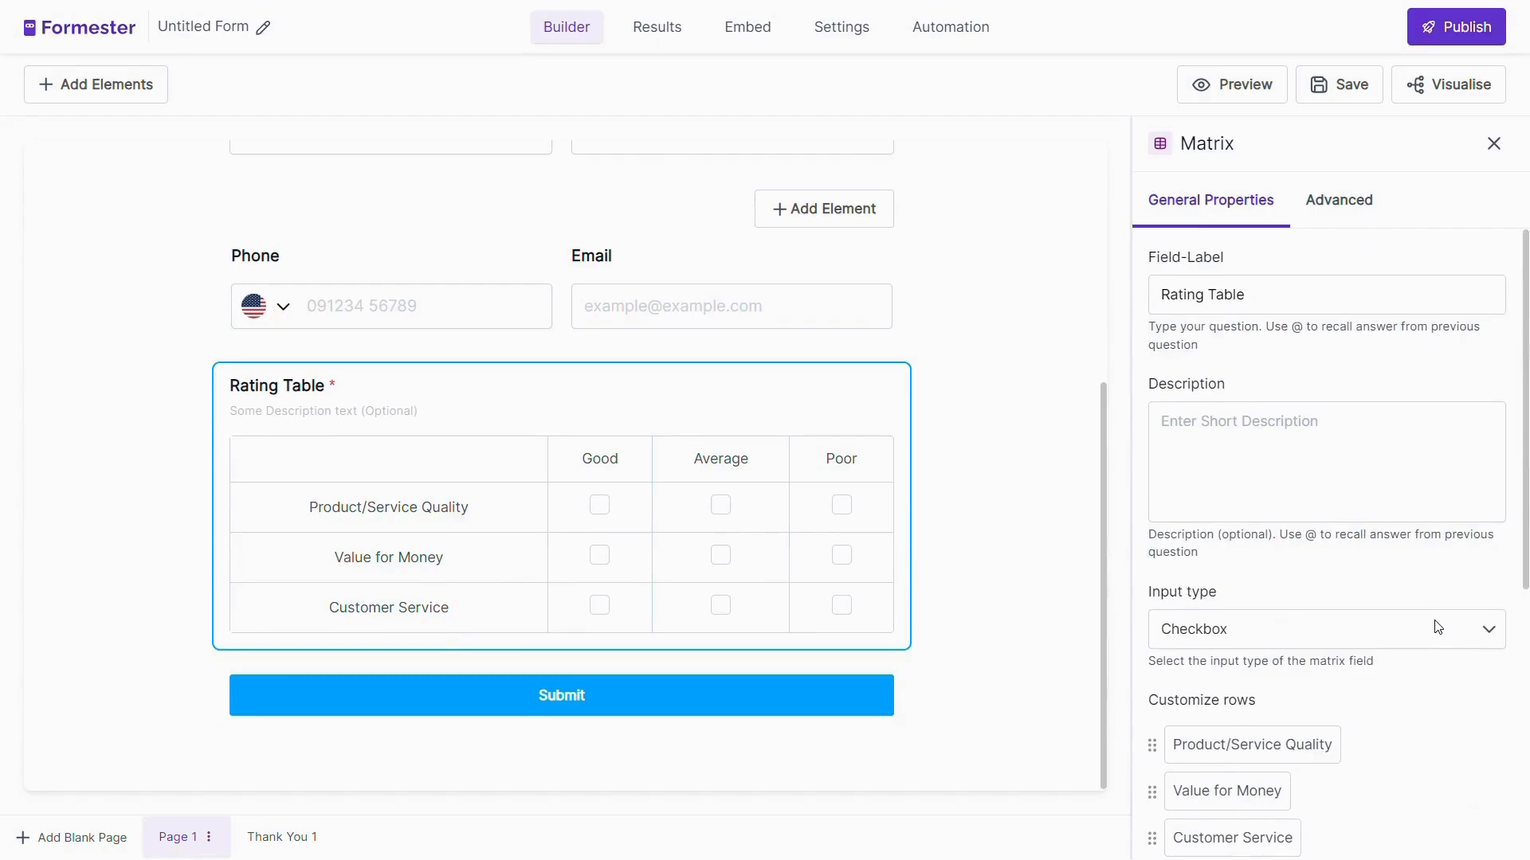
{"action": "left_click", "coordinate": [1322, 196]}
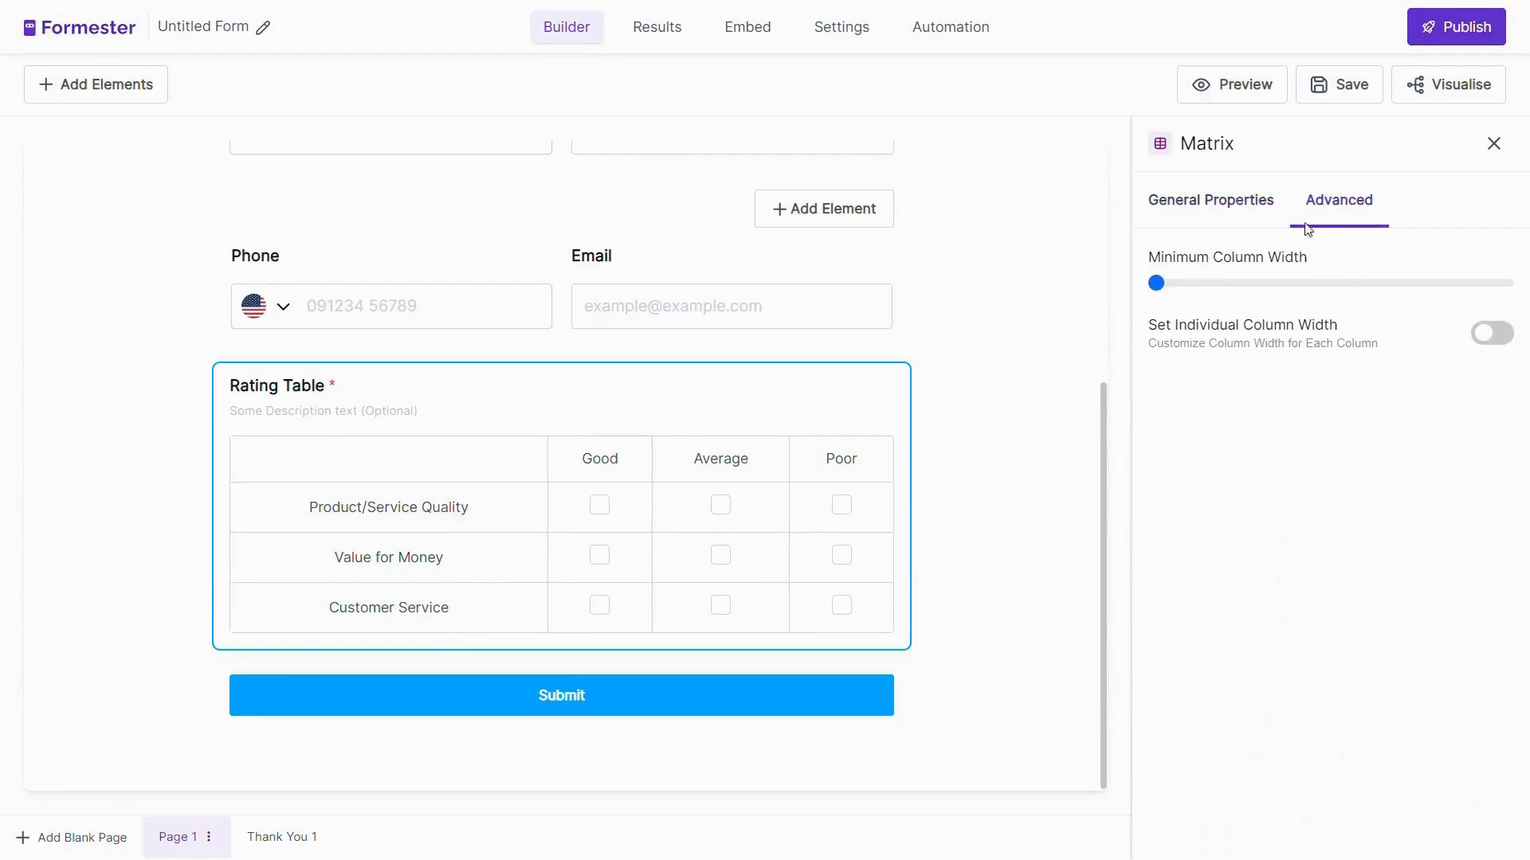
{"action": "left_click_drag", "start_coordinate": [1157, 284], "coordinate": [1515, 279]}
{"action": "left_click", "coordinate": [1493, 149]}
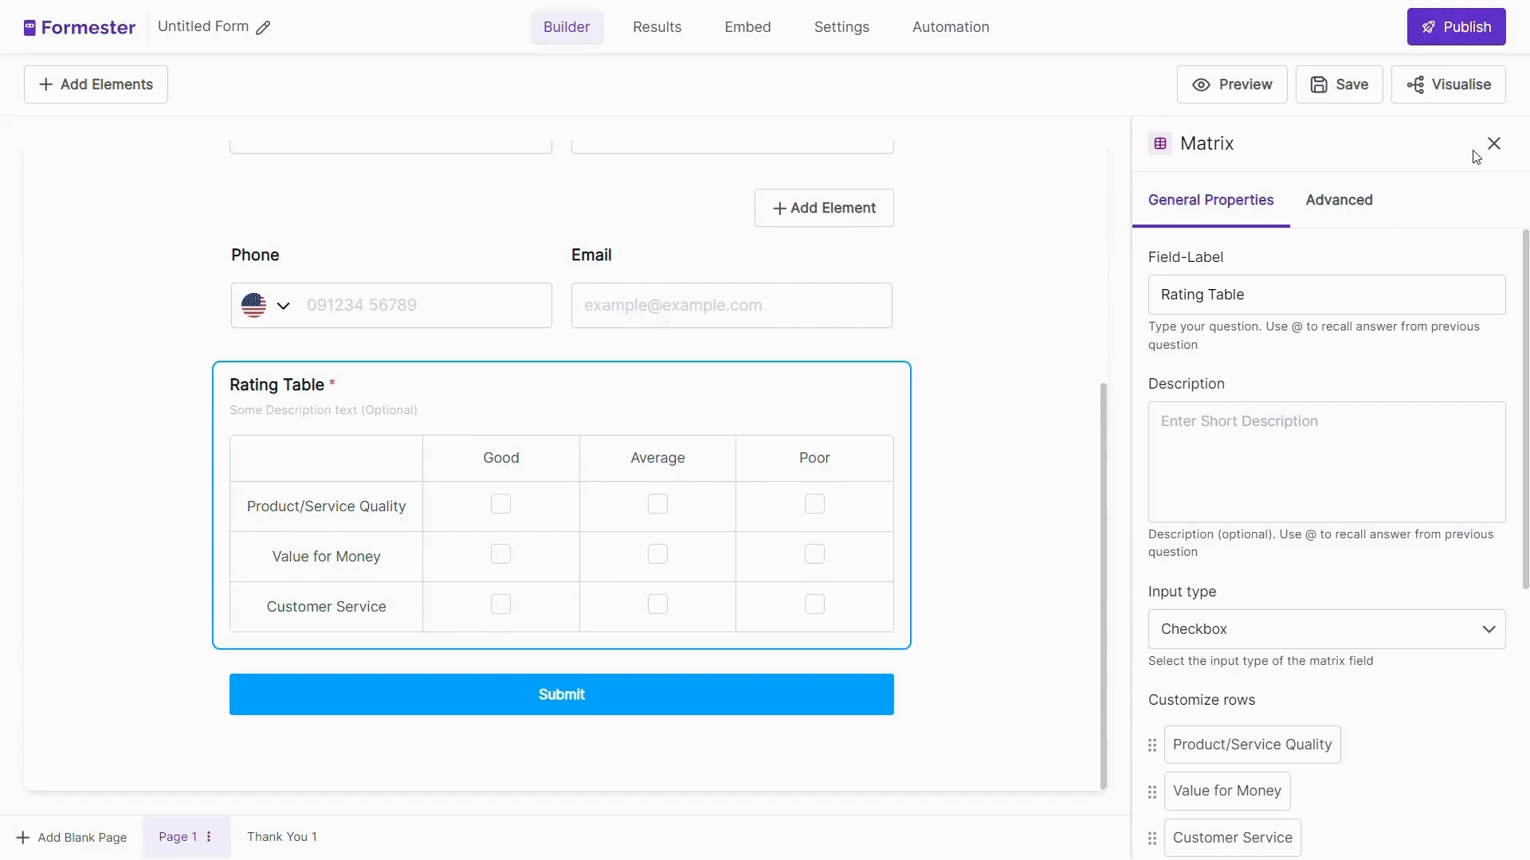
- Add a Star Rating element below the rating matrix and set its field label to "Overall Rating"
{"action": "left_click", "coordinate": [83, 88]}
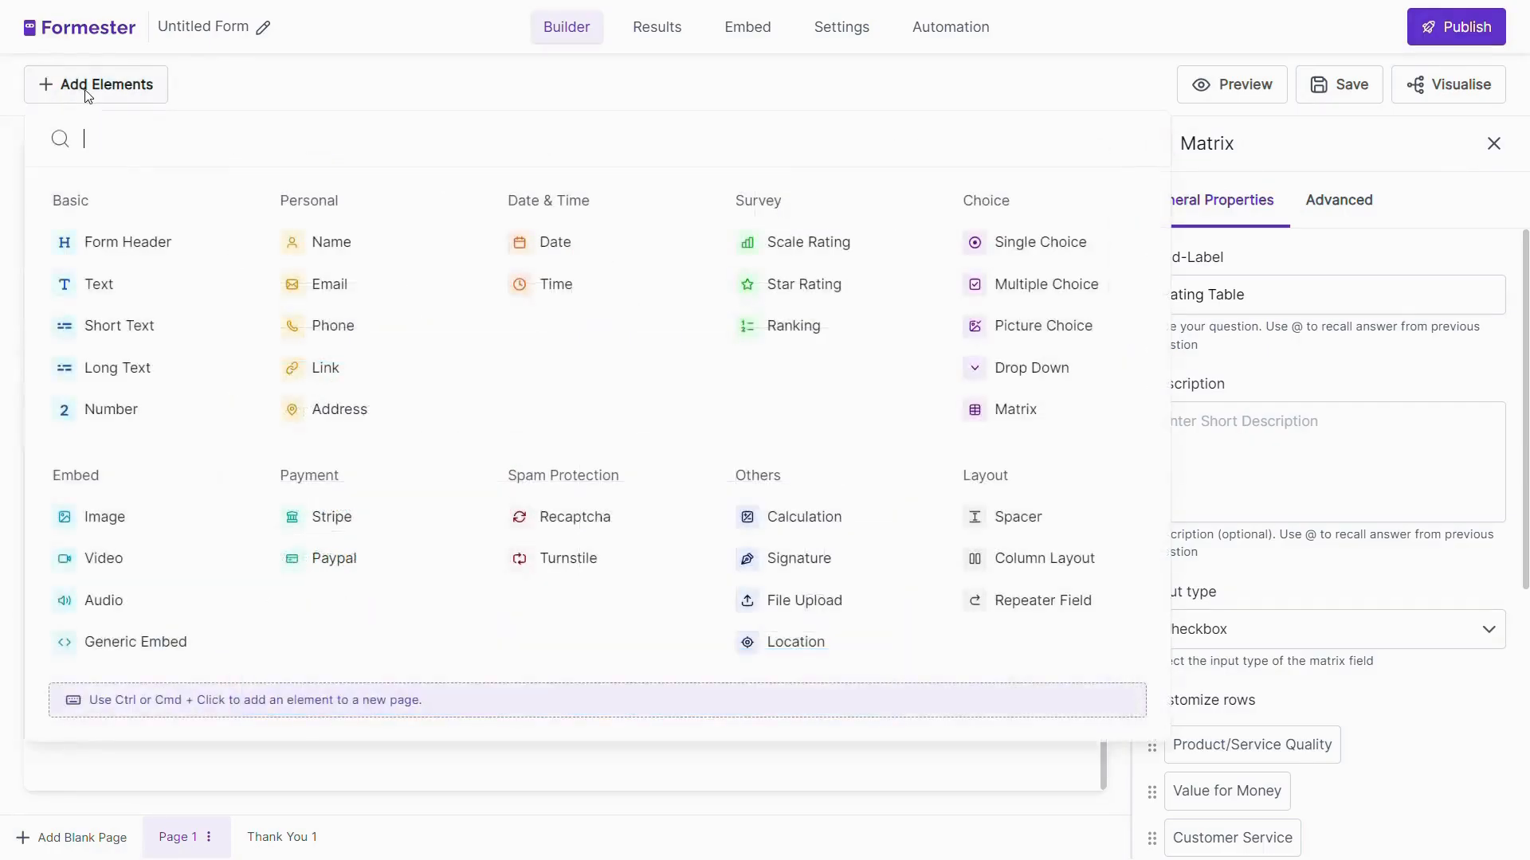
{"action": "left_click", "coordinate": [828, 284]}
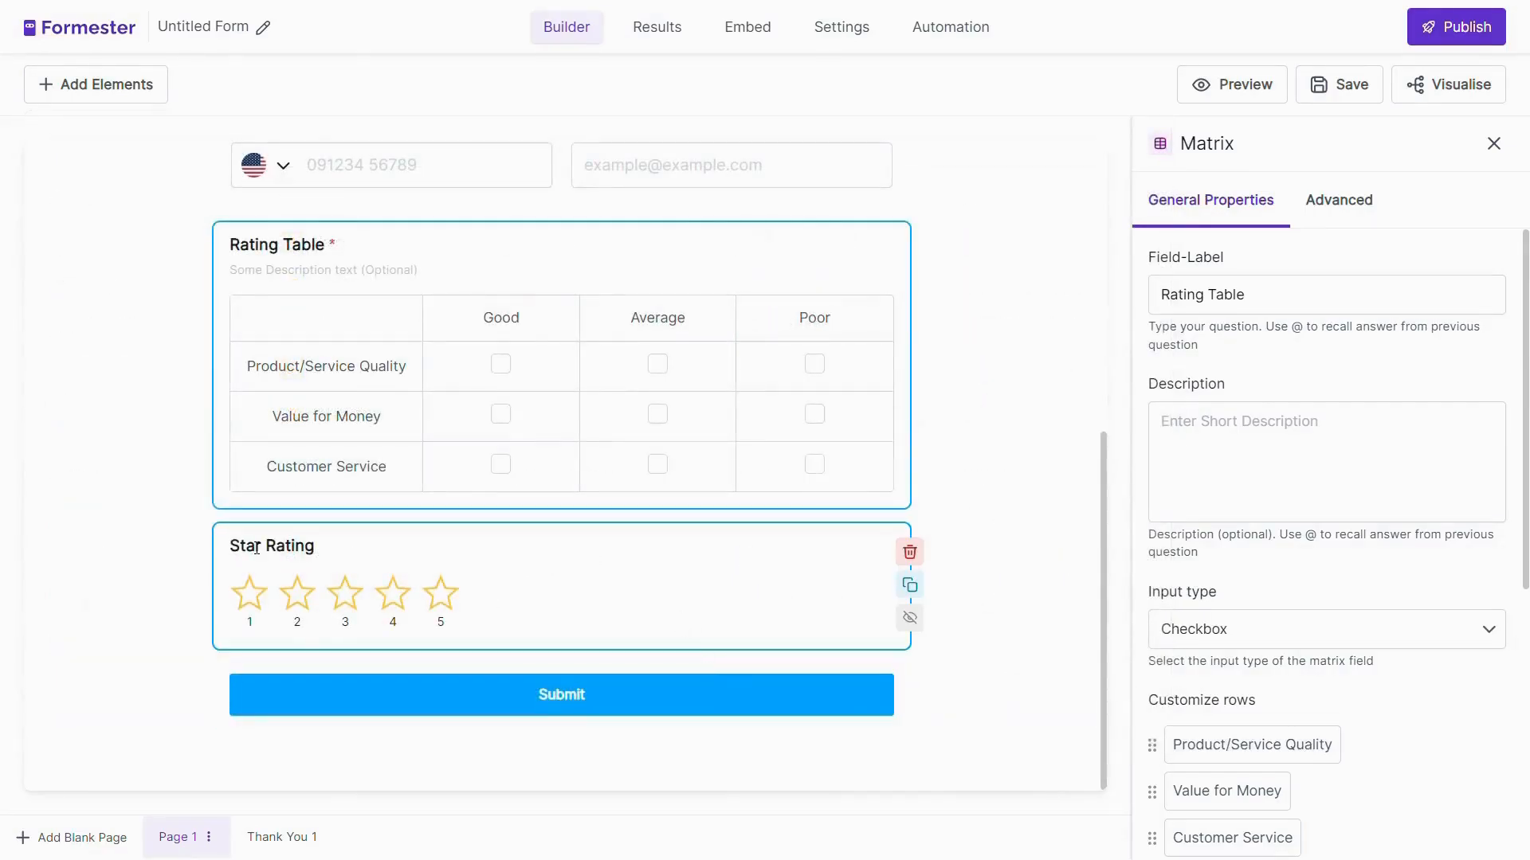
{"action": "left_click", "coordinate": [256, 548]}
{"action": "left_click", "coordinate": [1193, 311]}
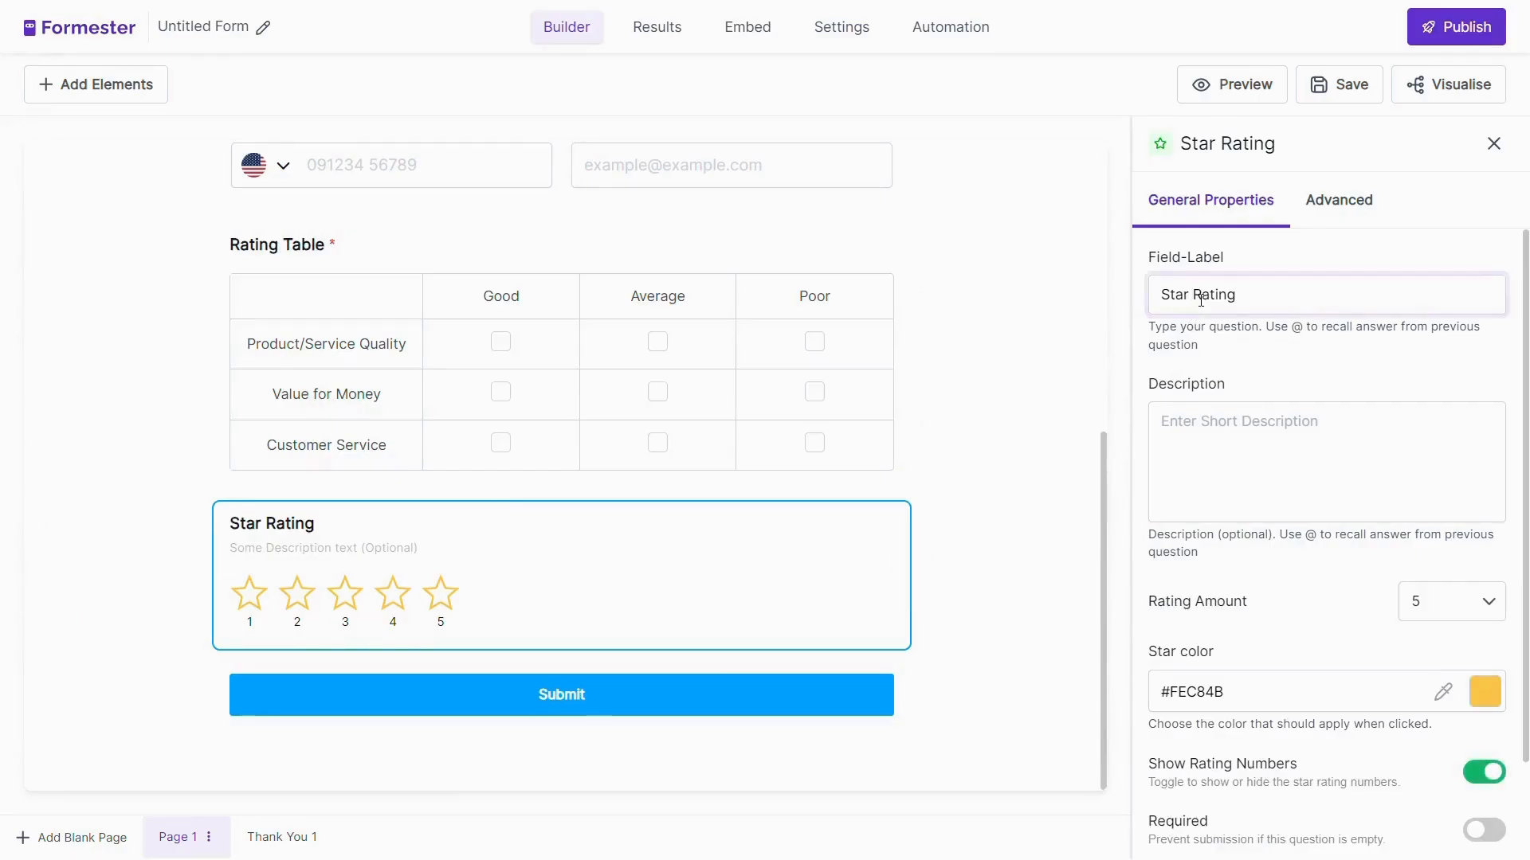
{"action": "key", "text": "BackSpace"}
{"action": "key", "text": "BackSpace"}
{"action": "key", "text": "BackSpace"}
{"action": "key", "text": "BackSpace"}
{"action": "key", "text": "BackSpace"}
{"action": "type", "text": "Overall"}
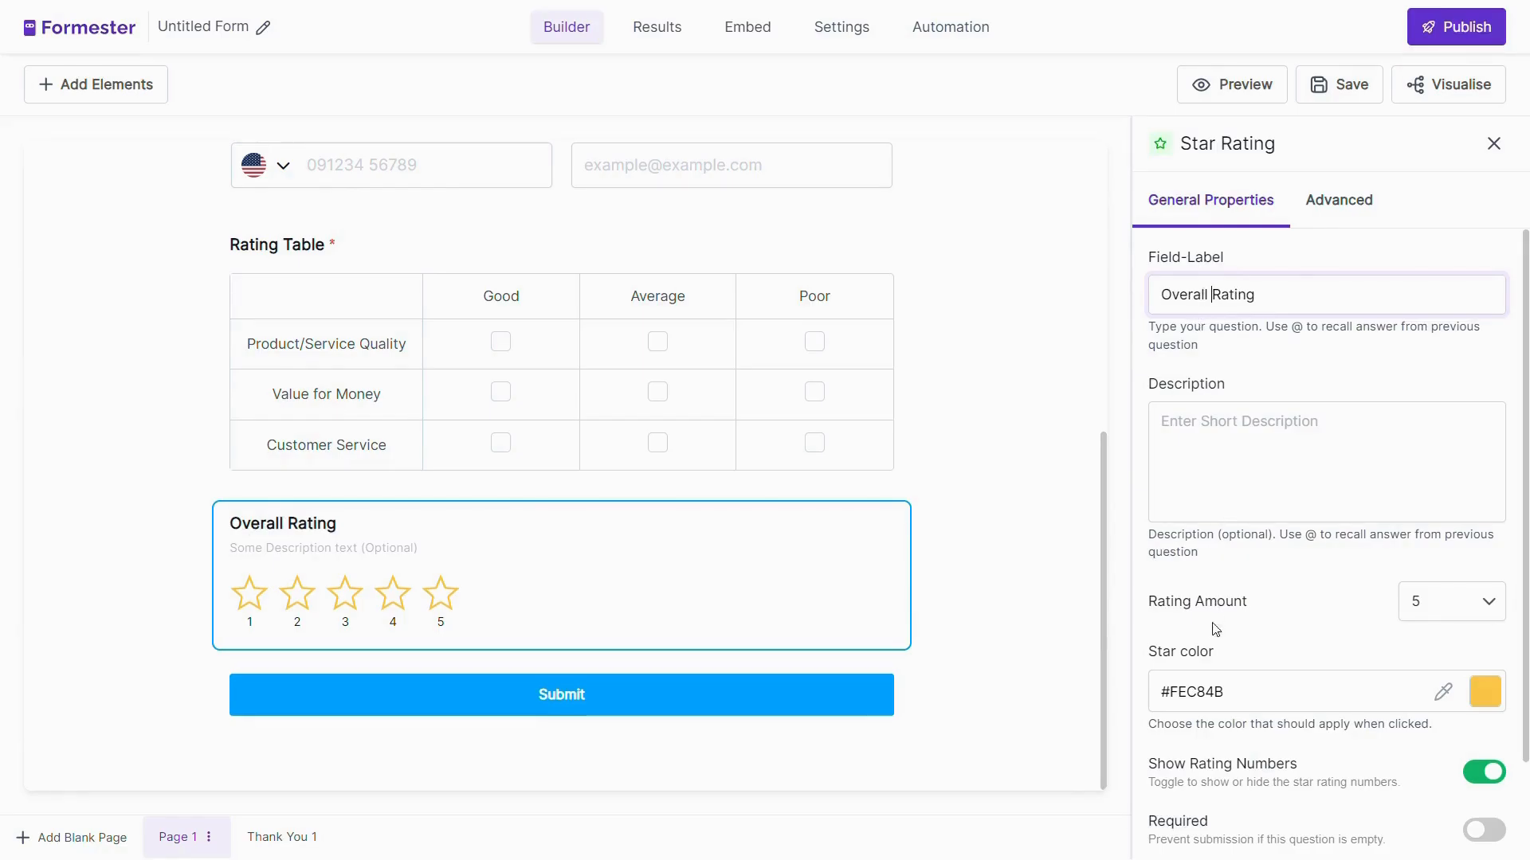
- Set the rating amount of the Overall Rating element to 10 stars
{"action": "left_click_drag", "start_coordinate": [1259, 607], "coordinate": [1141, 602]}
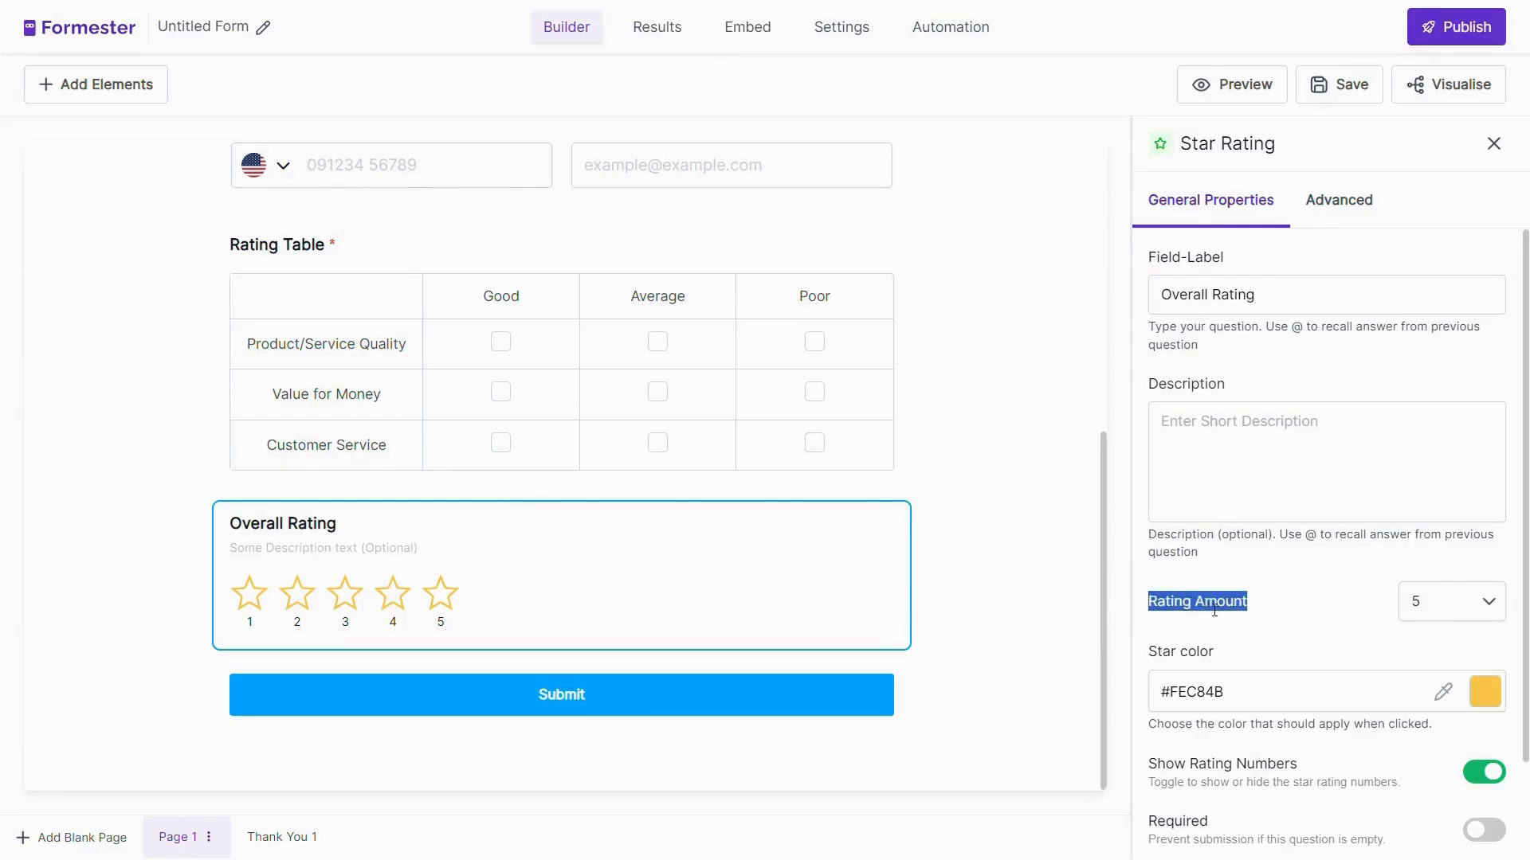
{"action": "left_click", "coordinate": [1439, 607]}
{"action": "left_click", "coordinate": [1420, 798]}
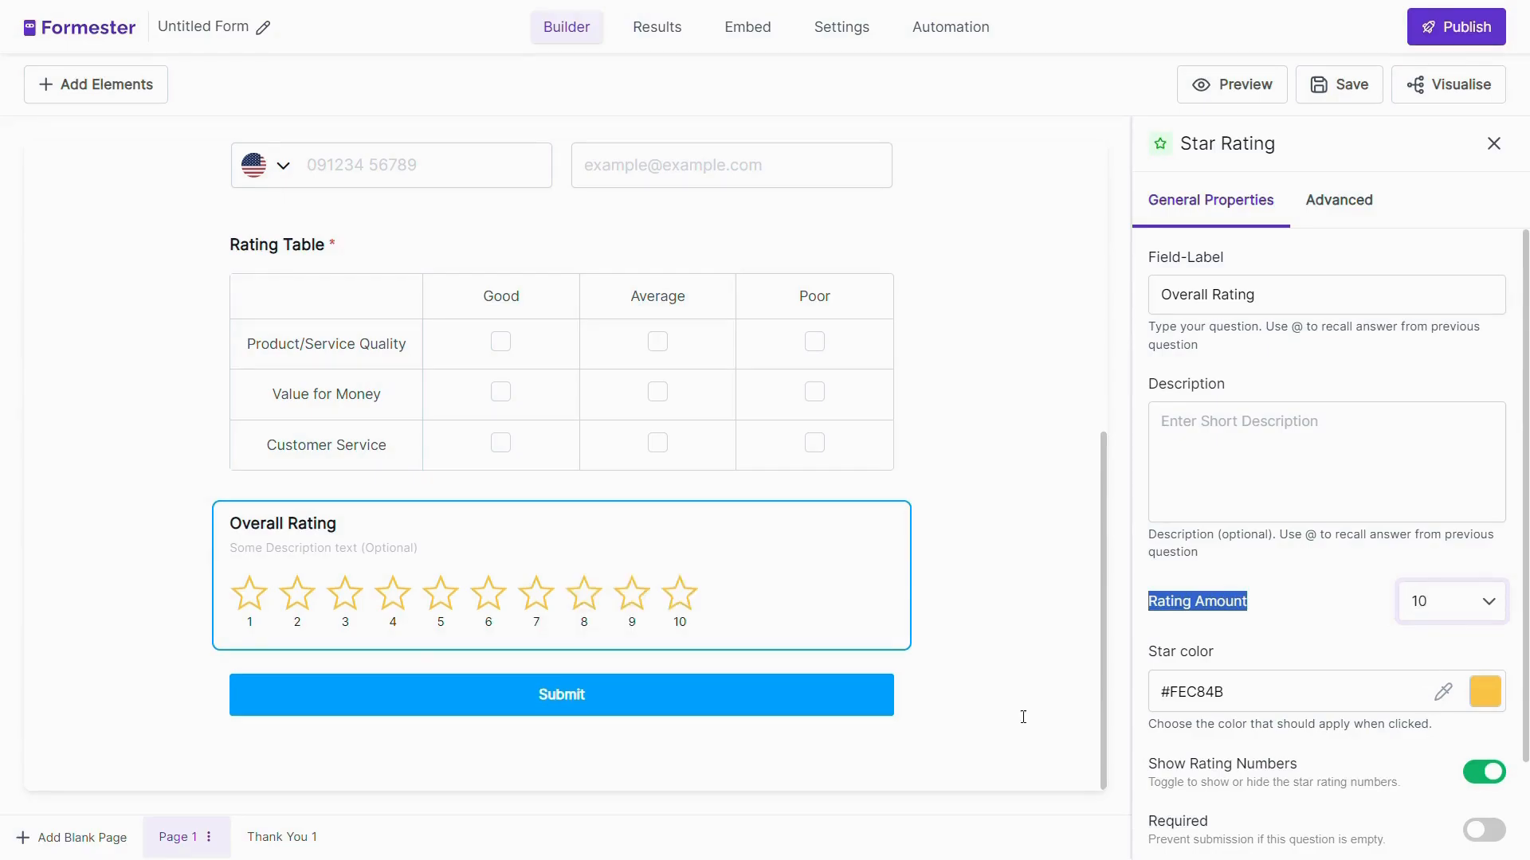
- Set the Overall Rating star color to olive green (#AAB509FF) and make the field required
{"action": "scroll", "coordinate": [1442, 662], "scroll_direction": "down", "scroll_amount": 2}
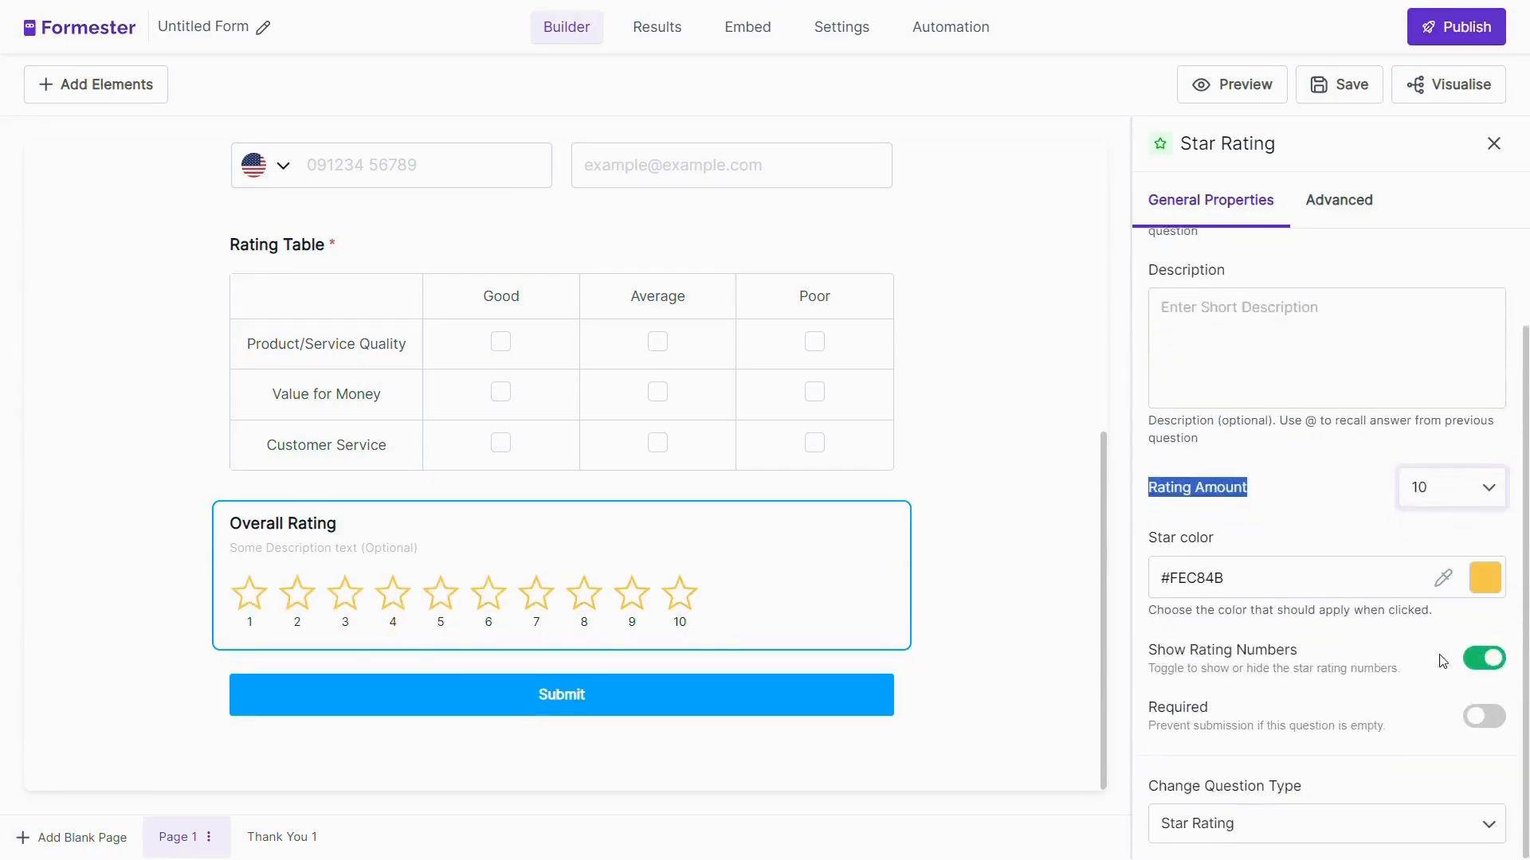
{"action": "left_click", "coordinate": [1482, 578]}
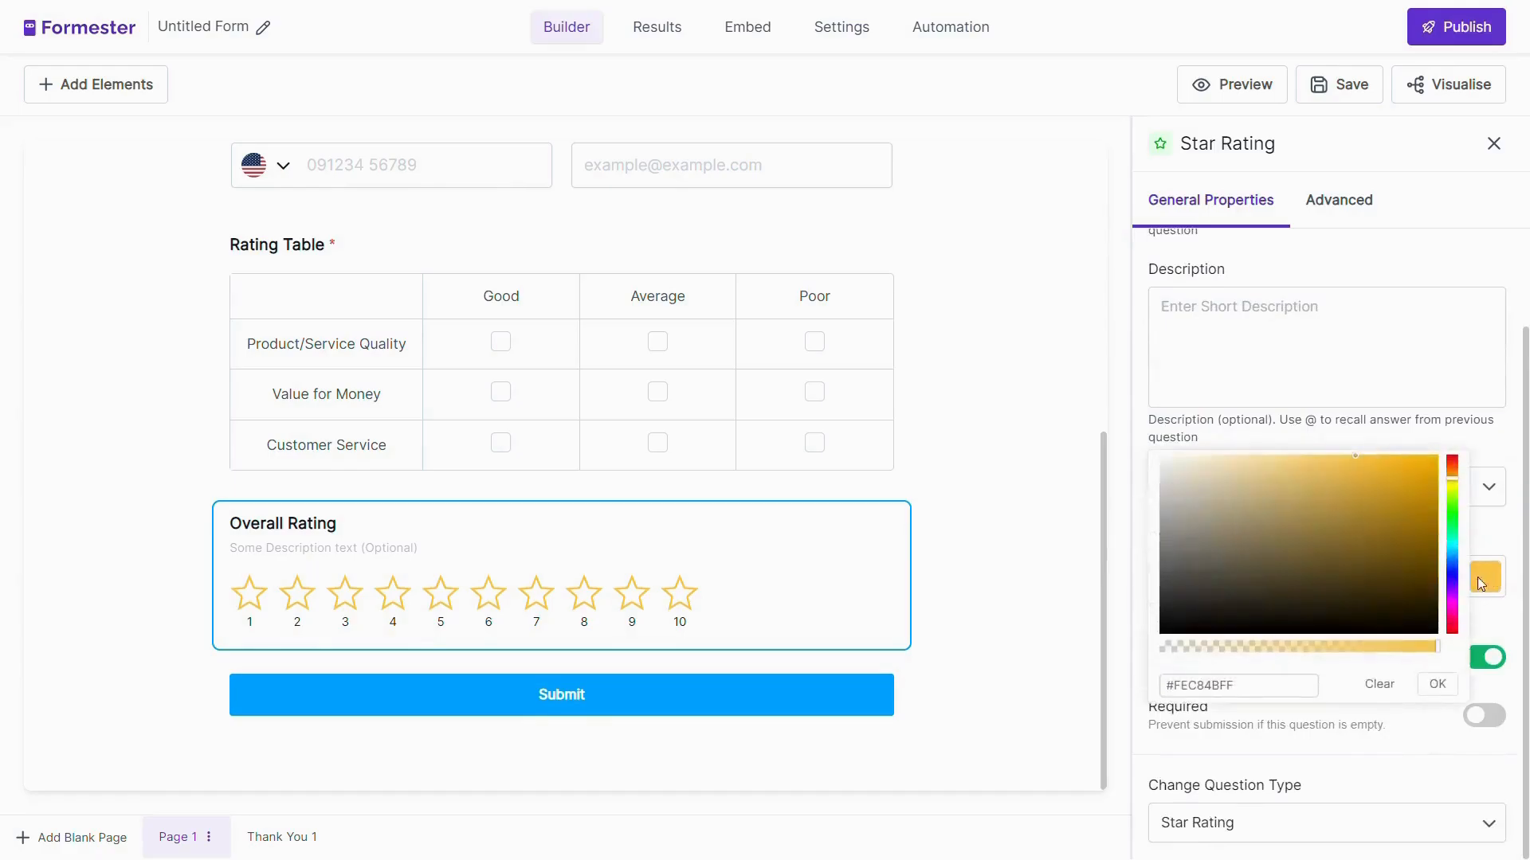
{"action": "left_click", "coordinate": [1451, 504]}
{"action": "left_click", "coordinate": [1425, 508]}
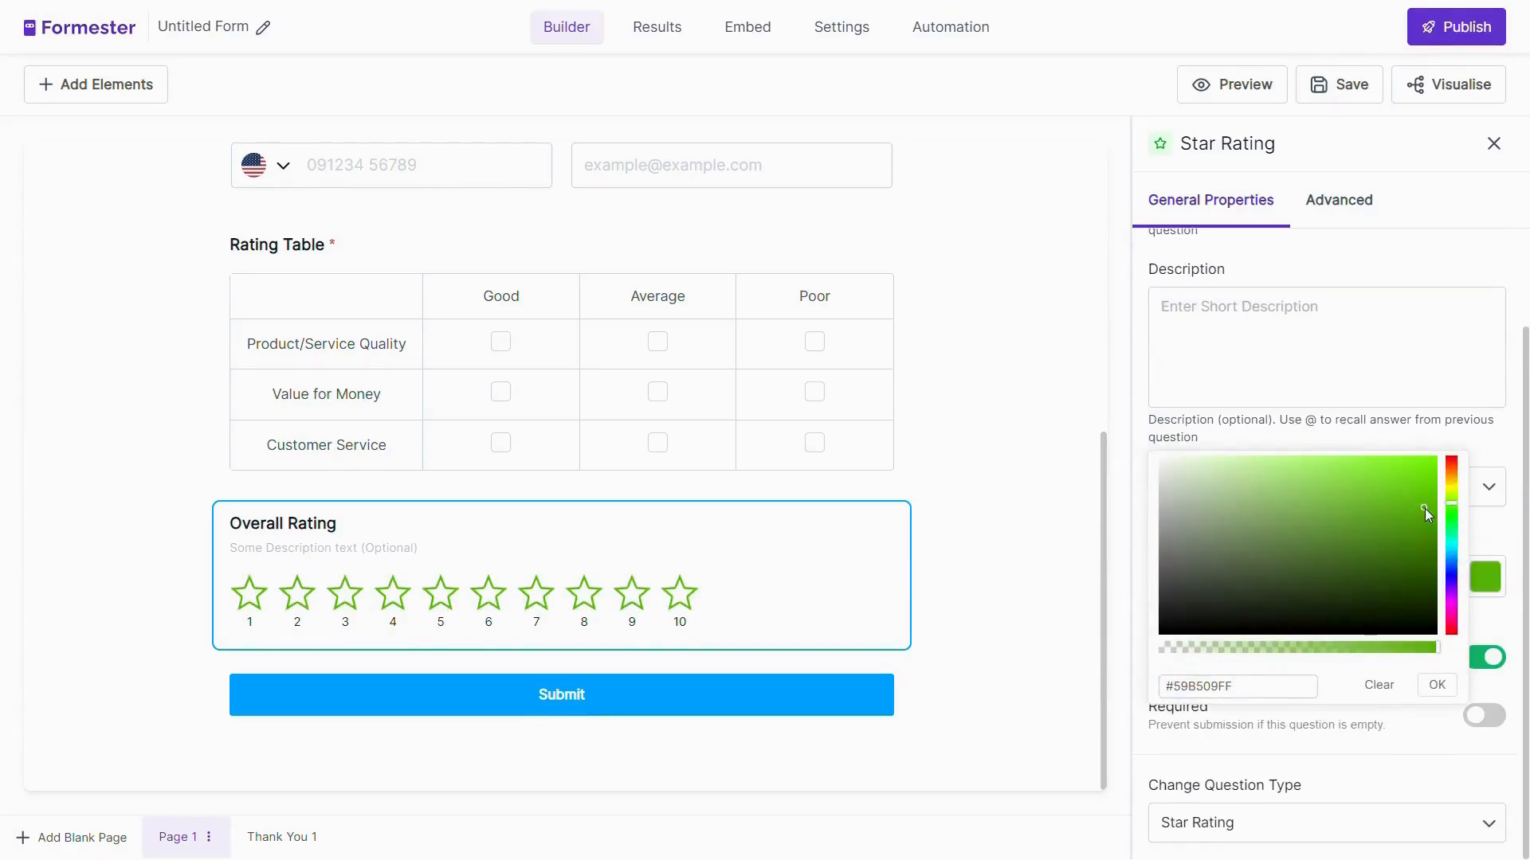
{"action": "left_click", "coordinate": [1453, 490]}
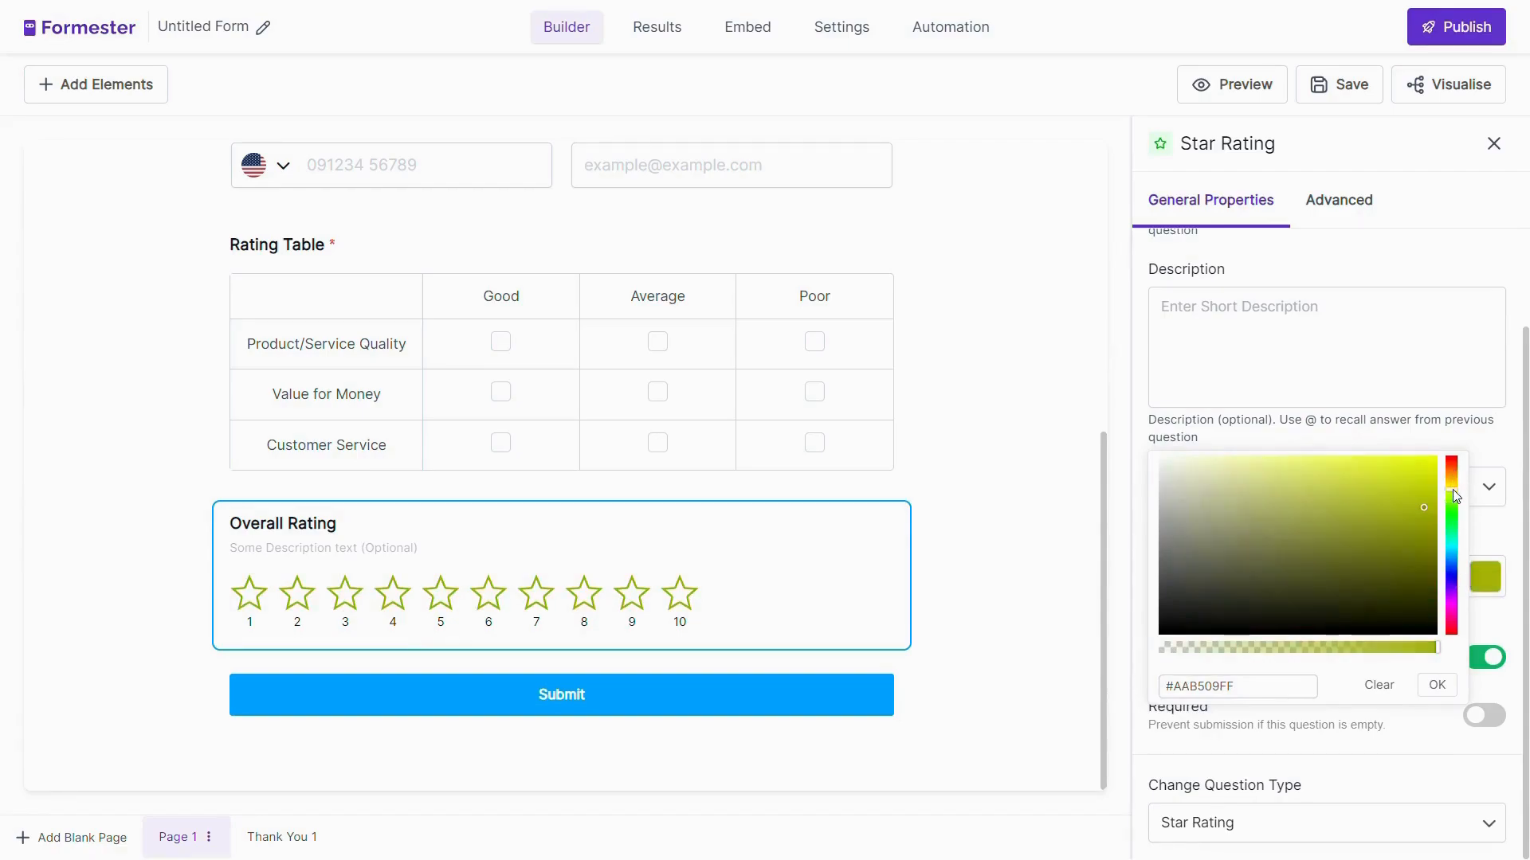
{"action": "left_click", "coordinate": [1437, 685]}
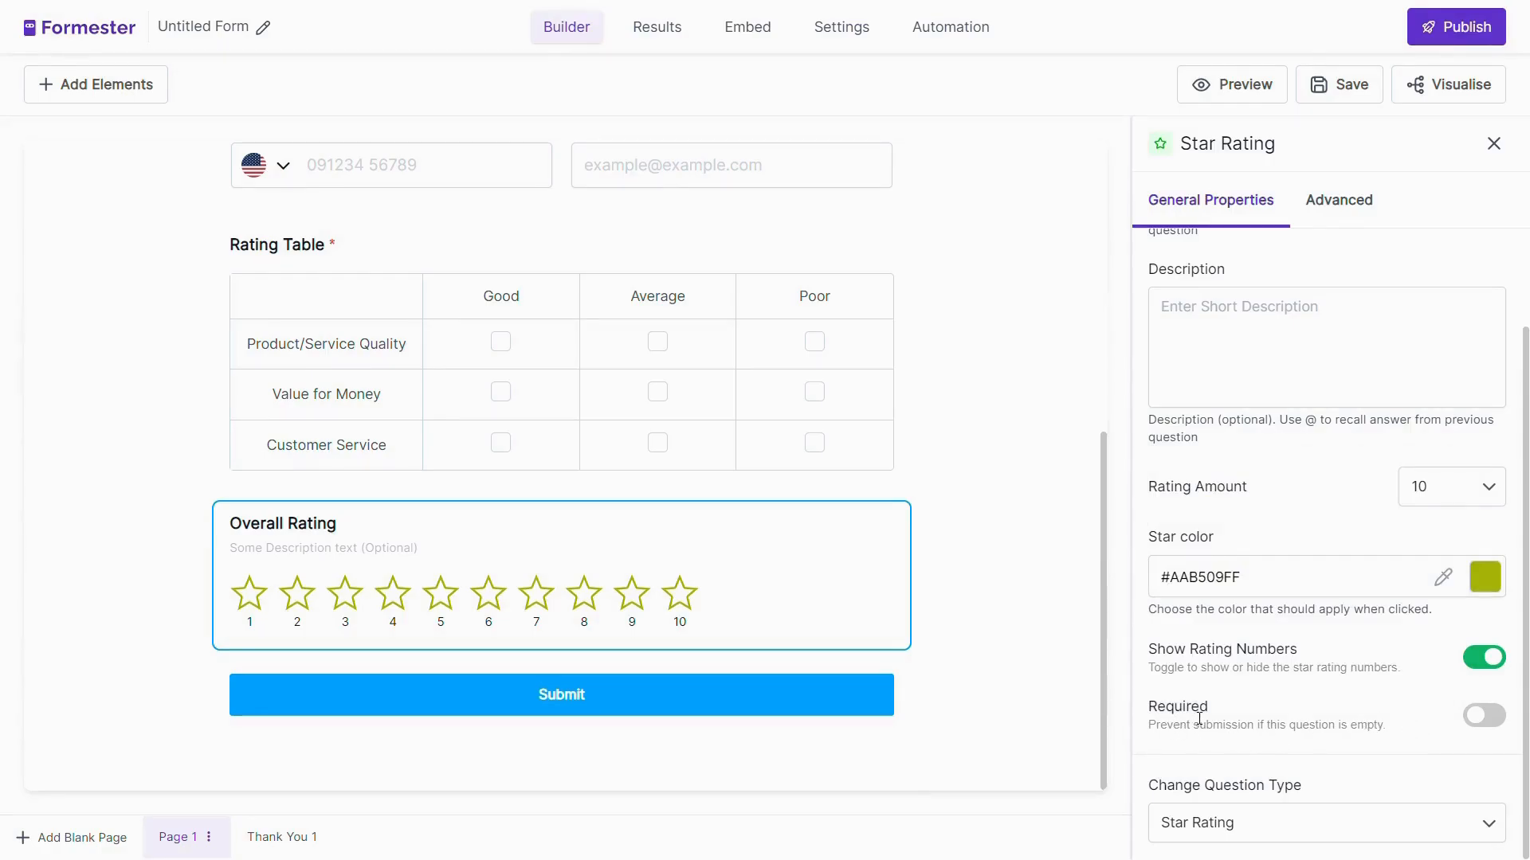
{"action": "left_click_drag", "start_coordinate": [1216, 716], "coordinate": [1140, 711]}
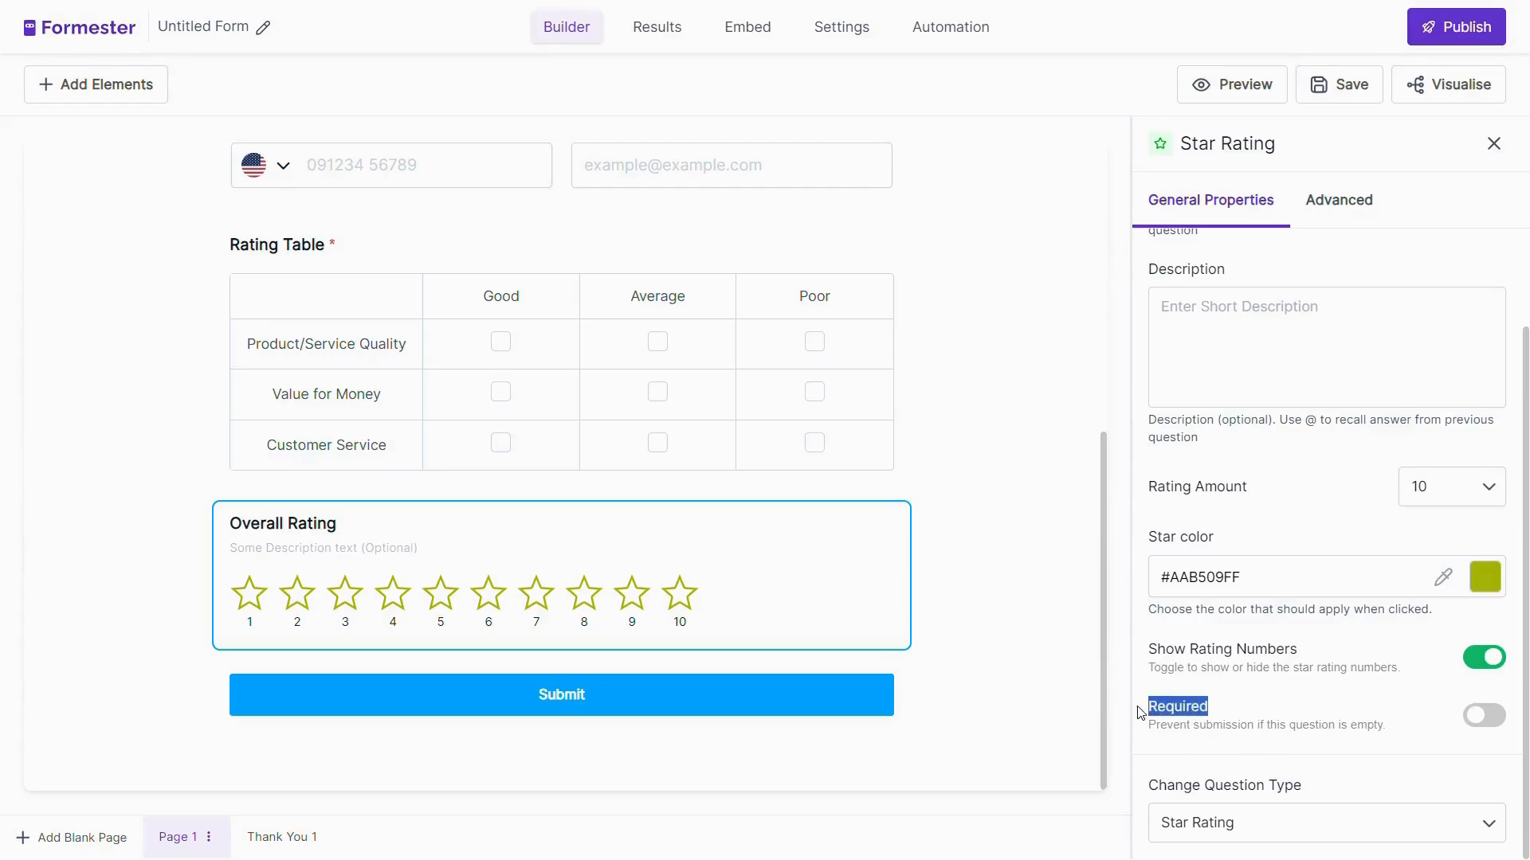
{"action": "left_click", "coordinate": [1486, 716]}
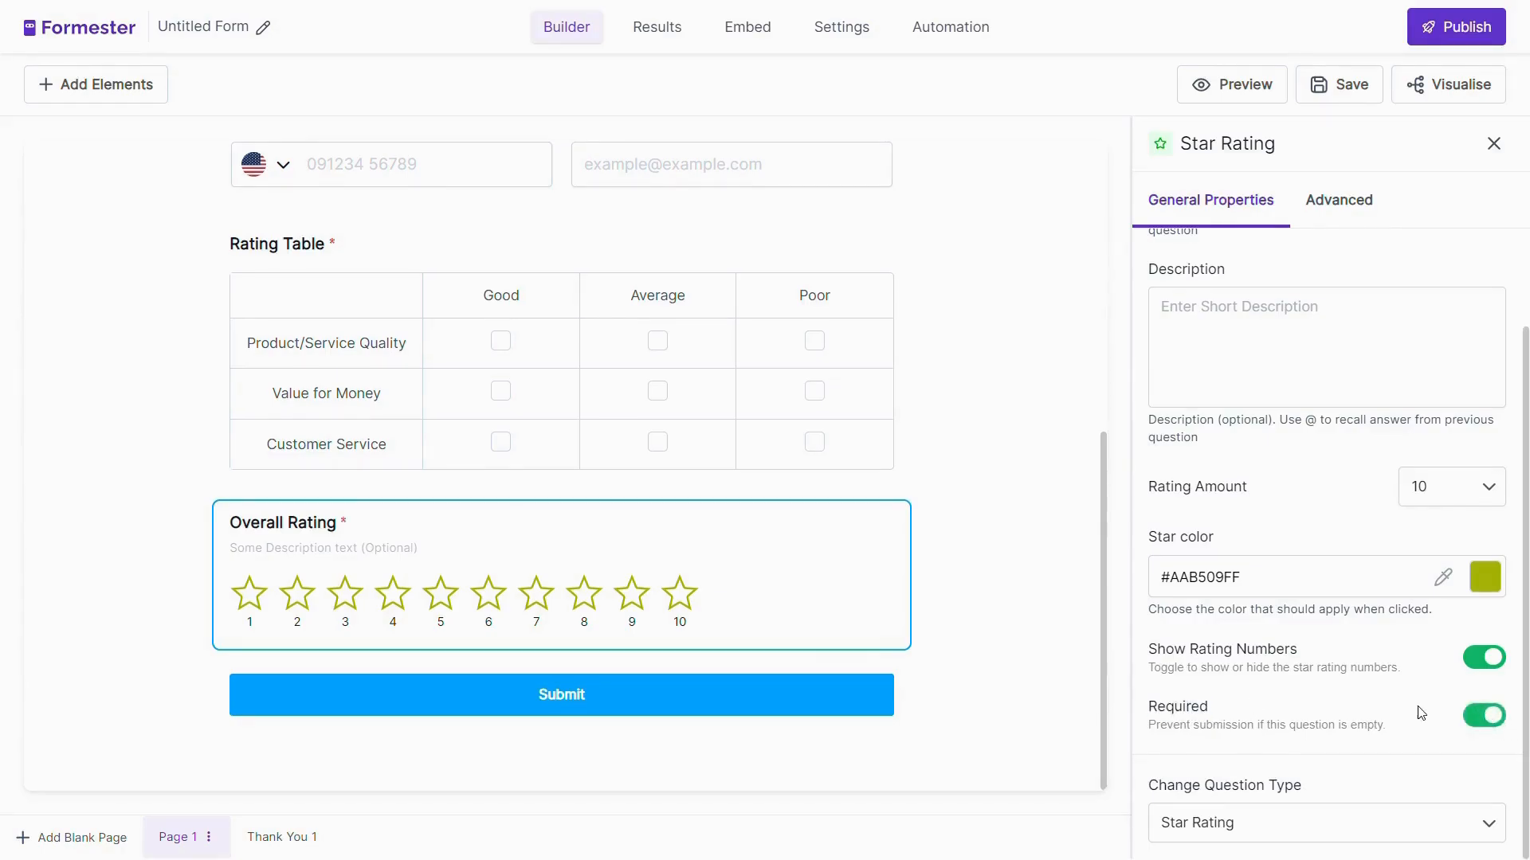
- Add a Long Text element below the star rating and set its field label to "Suggestions"
{"action": "left_click", "coordinate": [104, 85]}
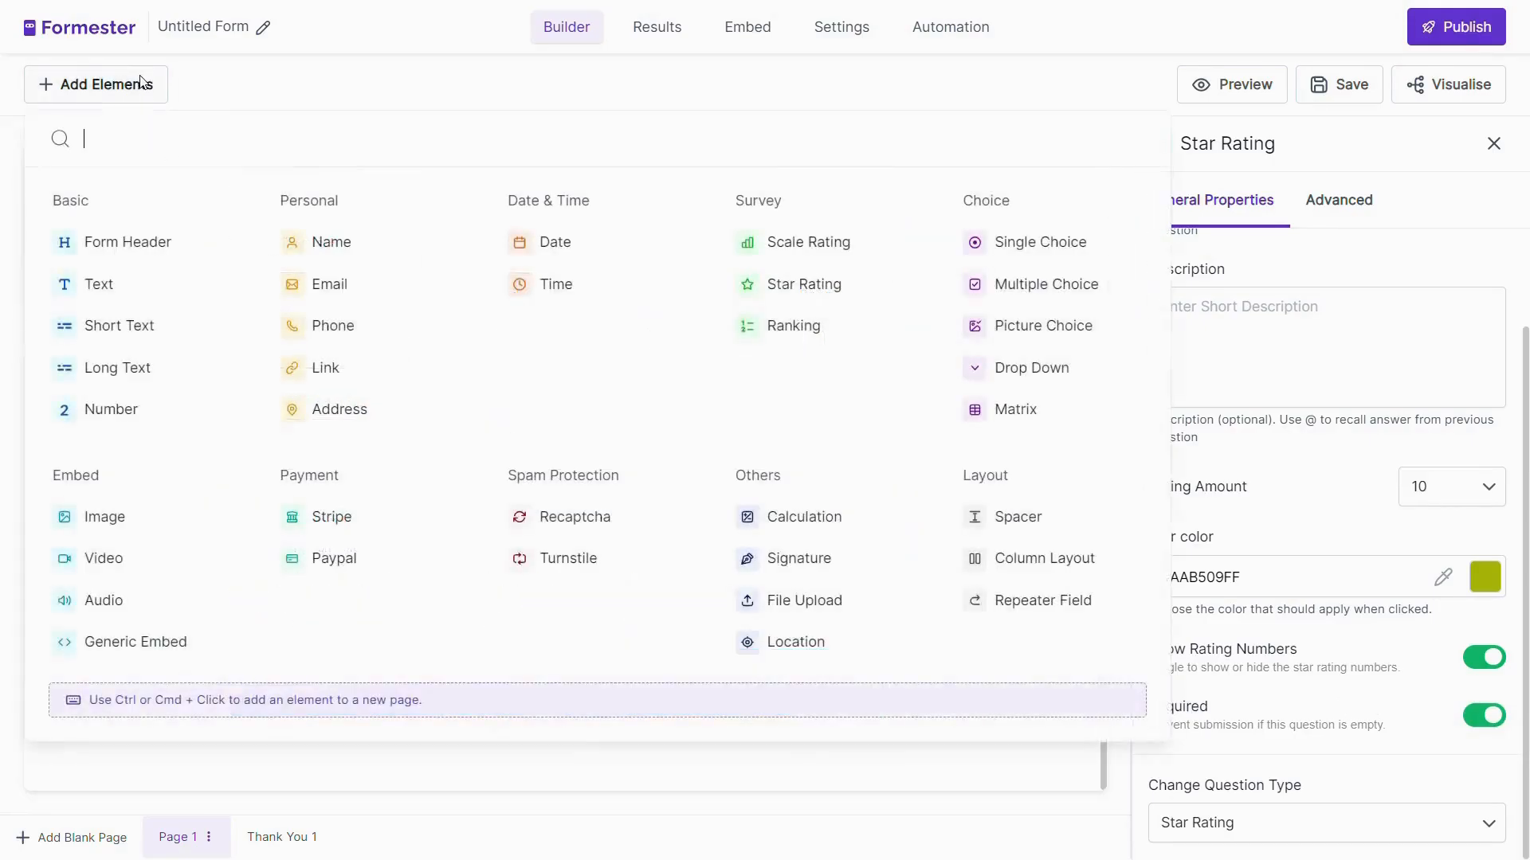
{"action": "left_click", "coordinate": [133, 370]}
{"action": "left_click", "coordinate": [339, 476]}
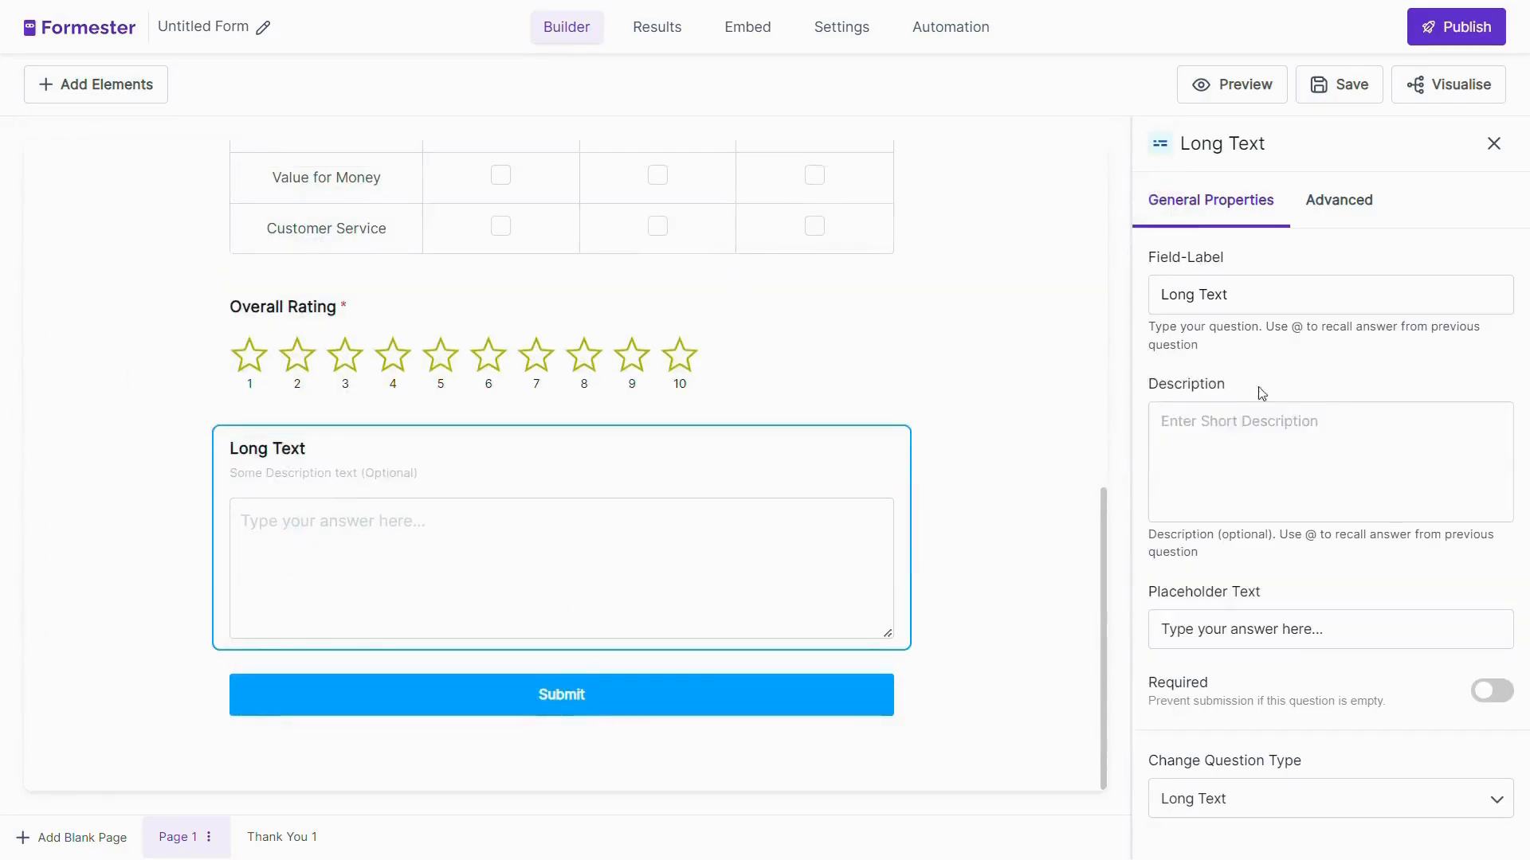
{"action": "triple_click", "coordinate": [1247, 307]}
{"action": "type", "text": "Su"}
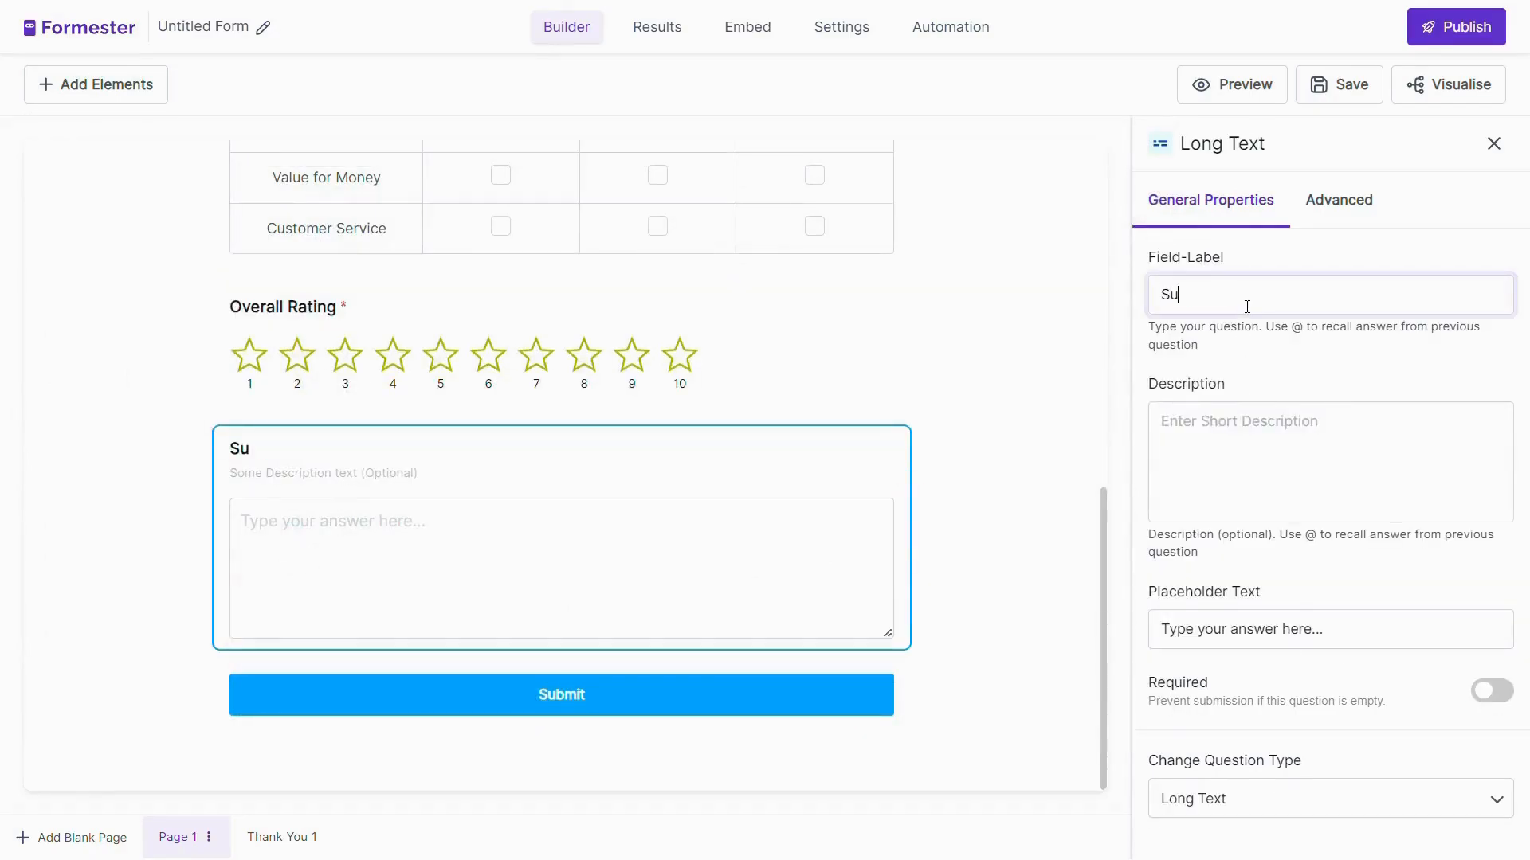
{"action": "type", "text": "ggestions"}
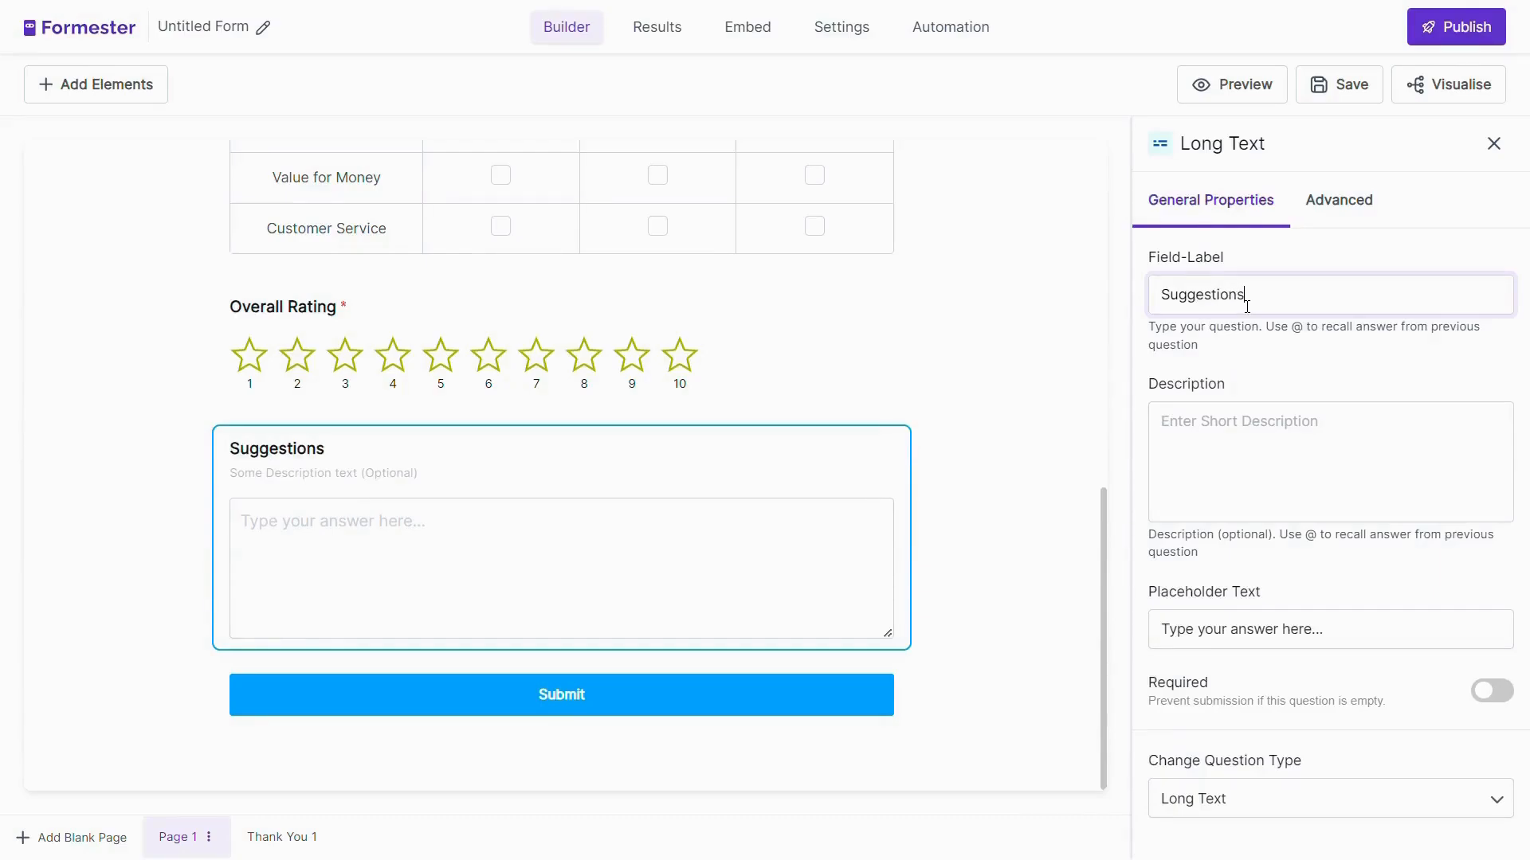
- Set the description of the Suggestions field to "Kindly provide your honest feedback"
{"action": "left_click", "coordinate": [1236, 436]}
{"action": "type", "text": "K"}
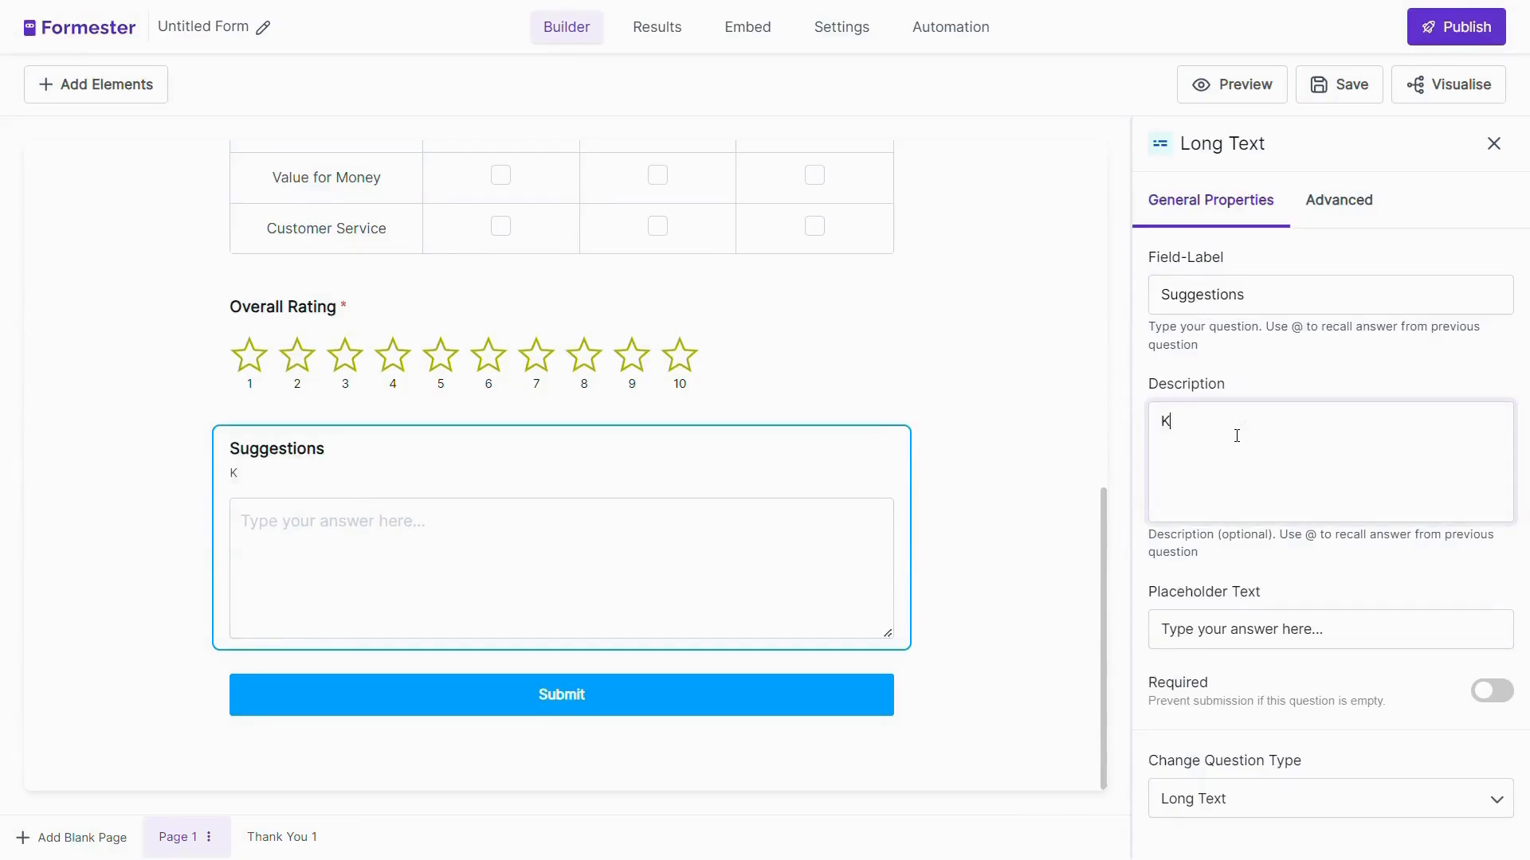
{"action": "type", "text": "indly provide your hon"}
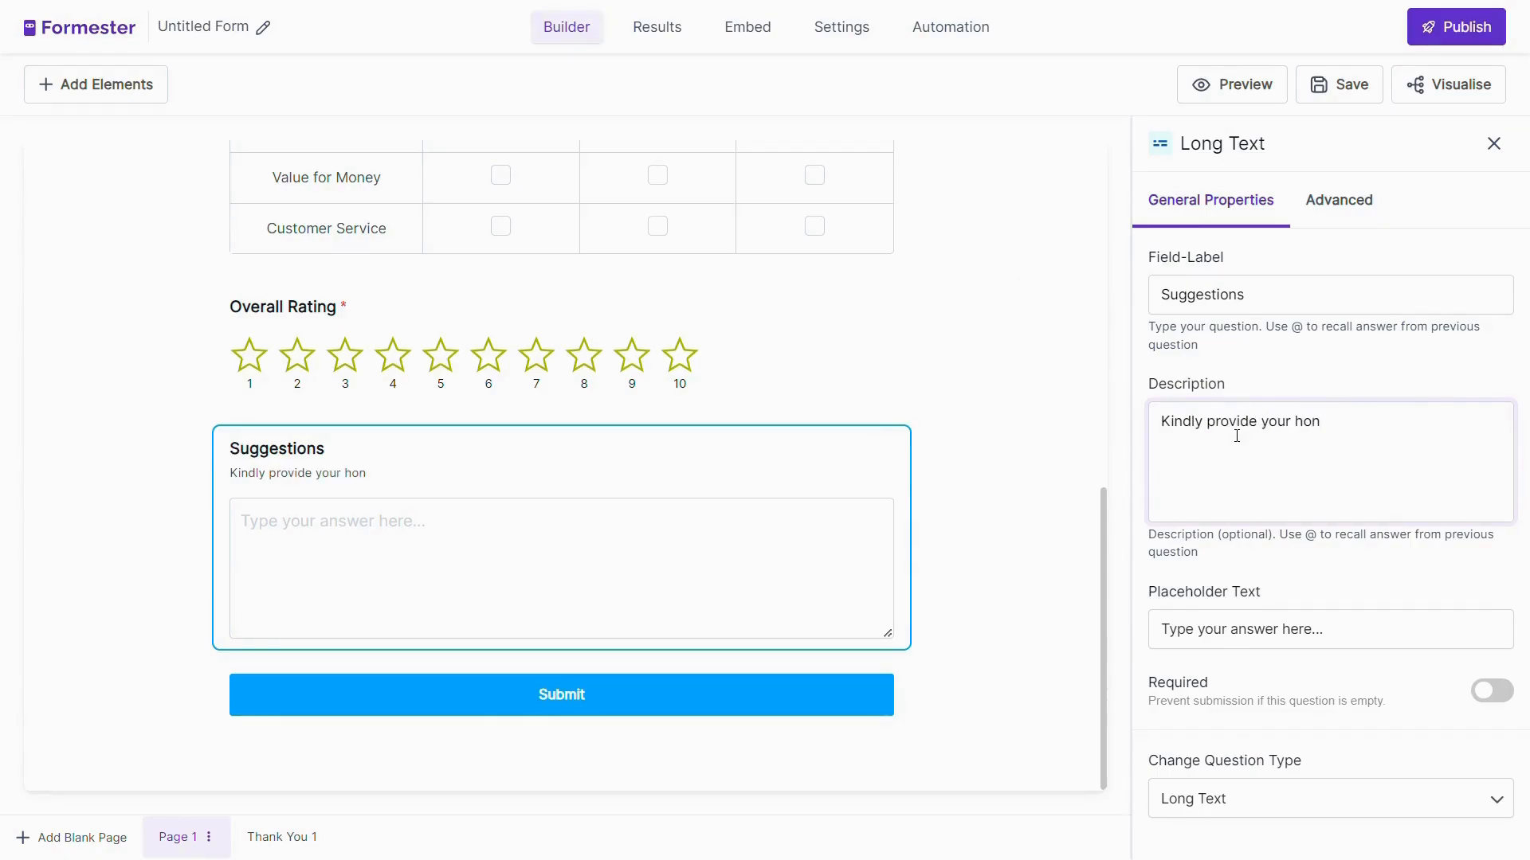
{"action": "type", "text": "est feedback"}
{"action": "scroll", "coordinate": [981, 570], "scroll_direction": "up", "scroll_amount": 3}
{"action": "scroll", "coordinate": [982, 570], "scroll_direction": "down", "scroll_amount": 3}
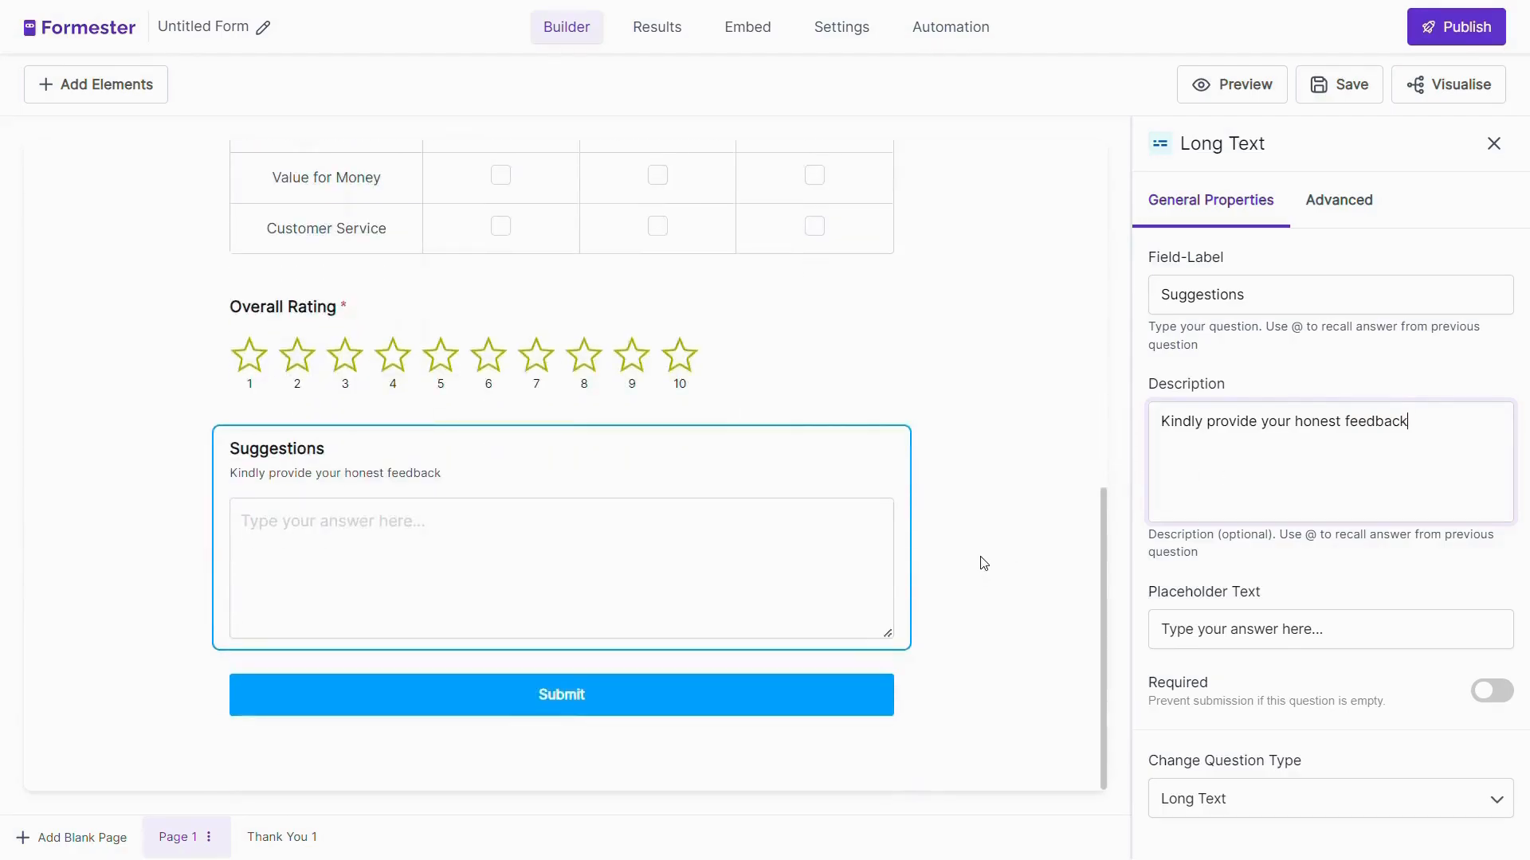
{"action": "mouse_move", "coordinate": [734, 427]}
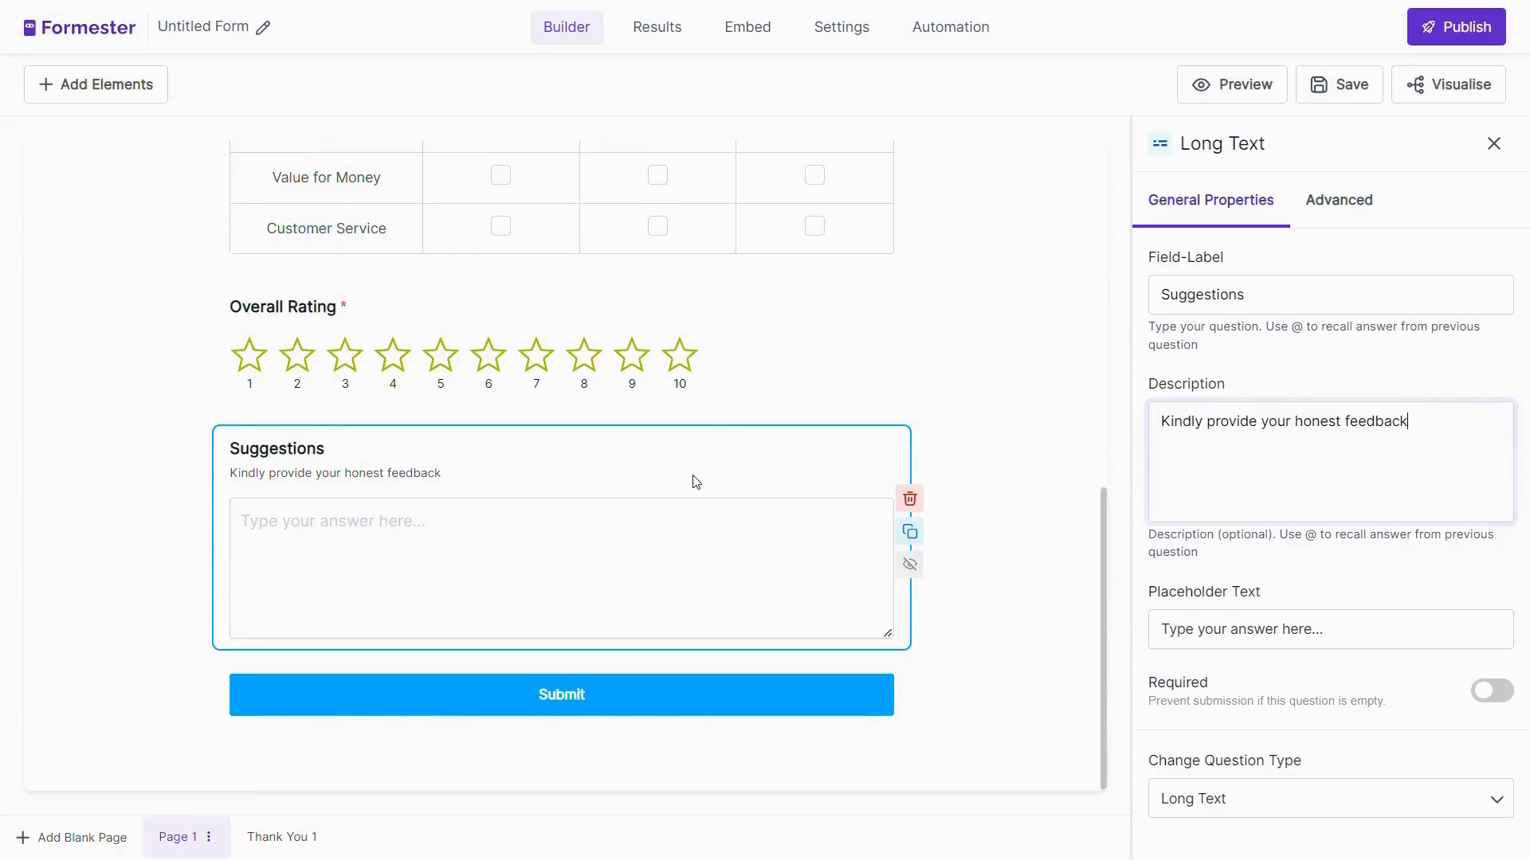
{"action": "scroll", "coordinate": [692, 483], "scroll_direction": "up", "scroll_amount": 1}
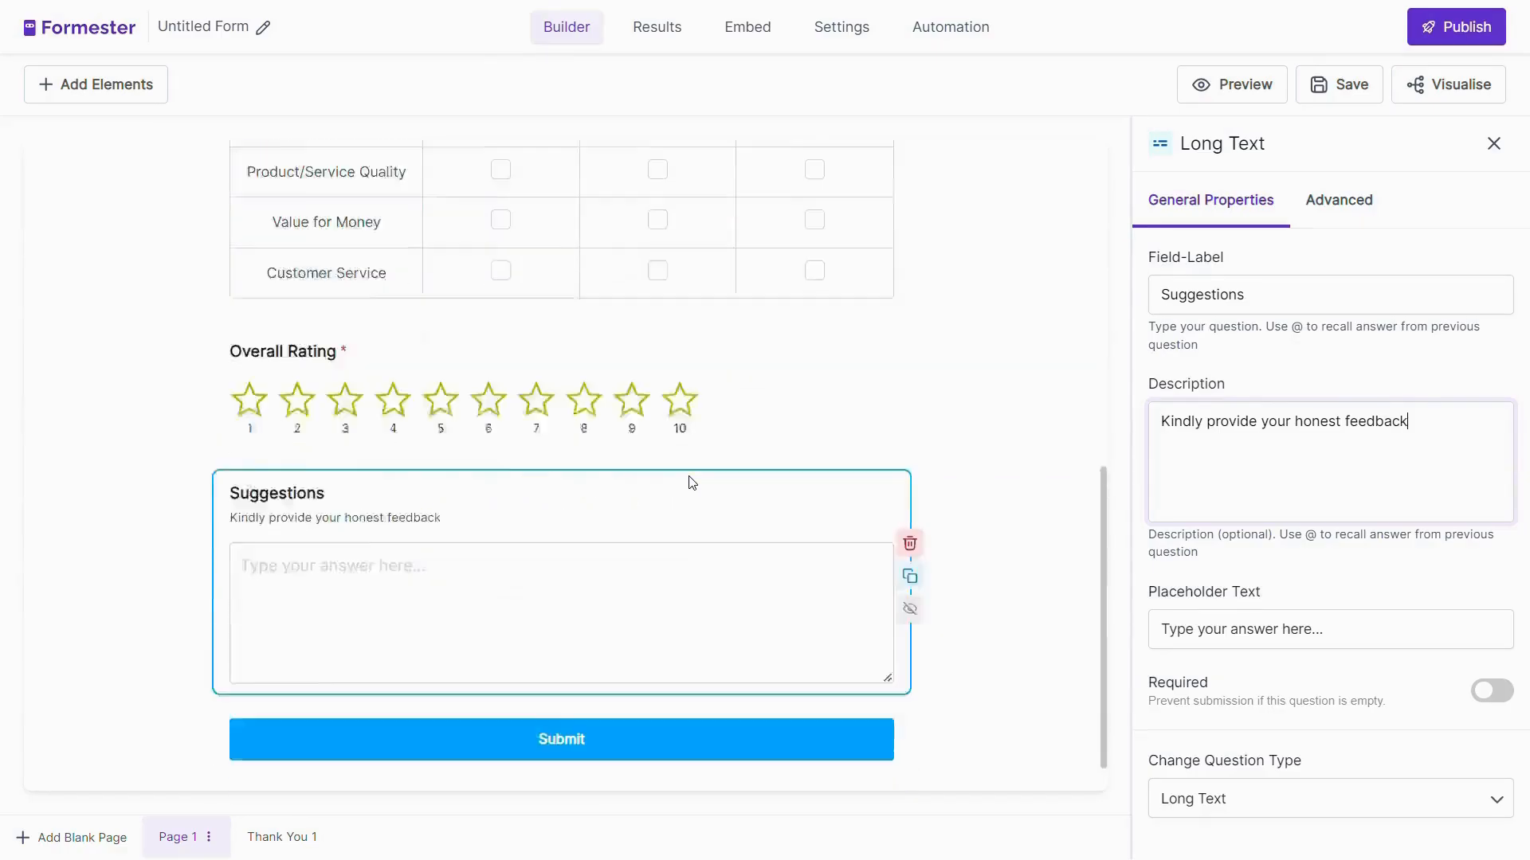
{"action": "scroll", "coordinate": [689, 484], "scroll_direction": "down", "scroll_amount": 1}
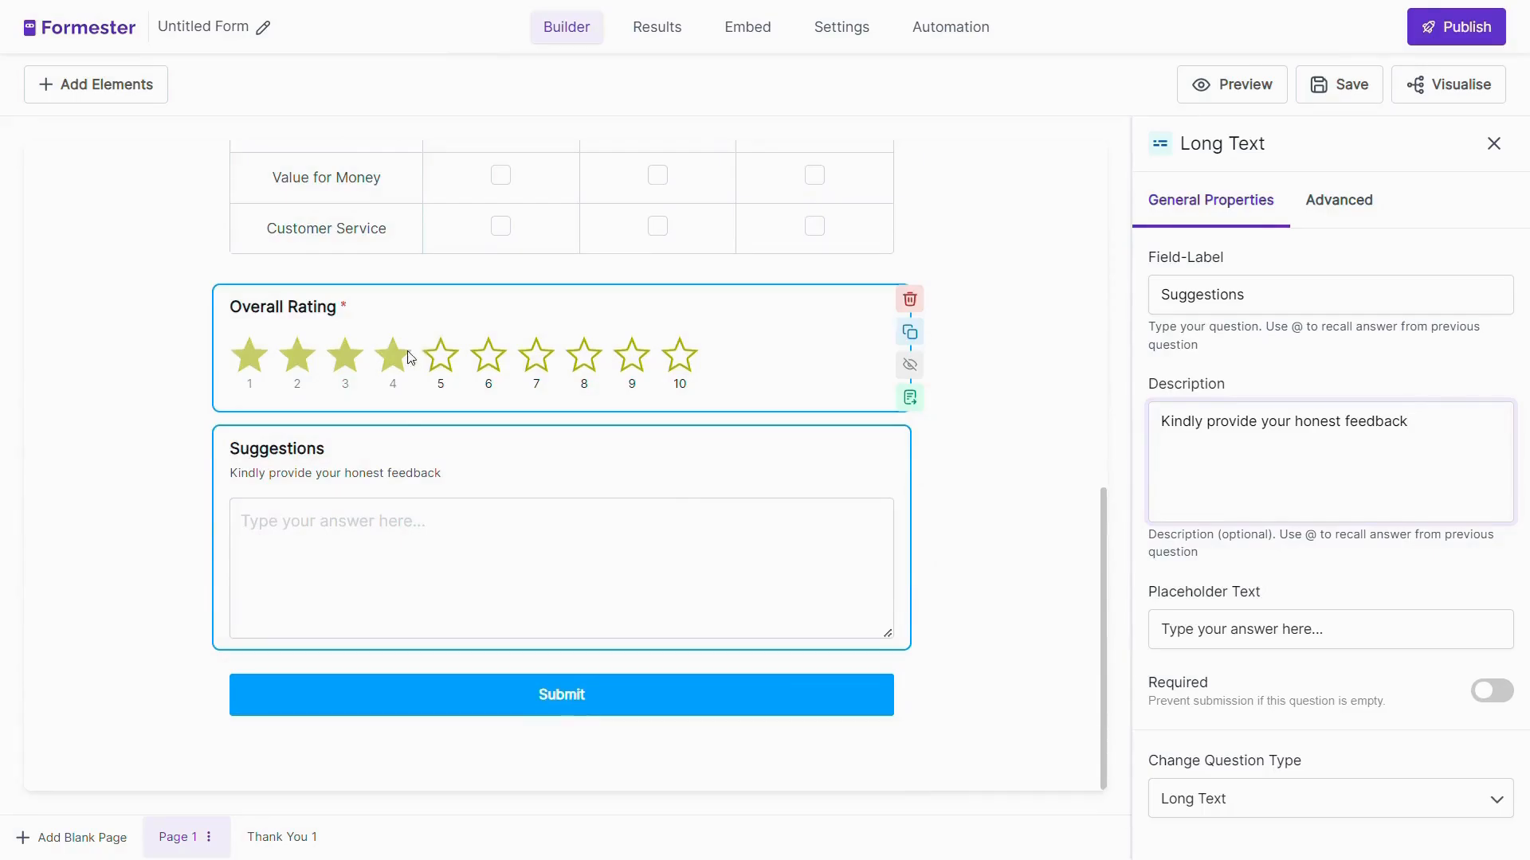
- Open the form's Branching & Flow Control rules and add a new rule
{"action": "left_click", "coordinate": [390, 380]}
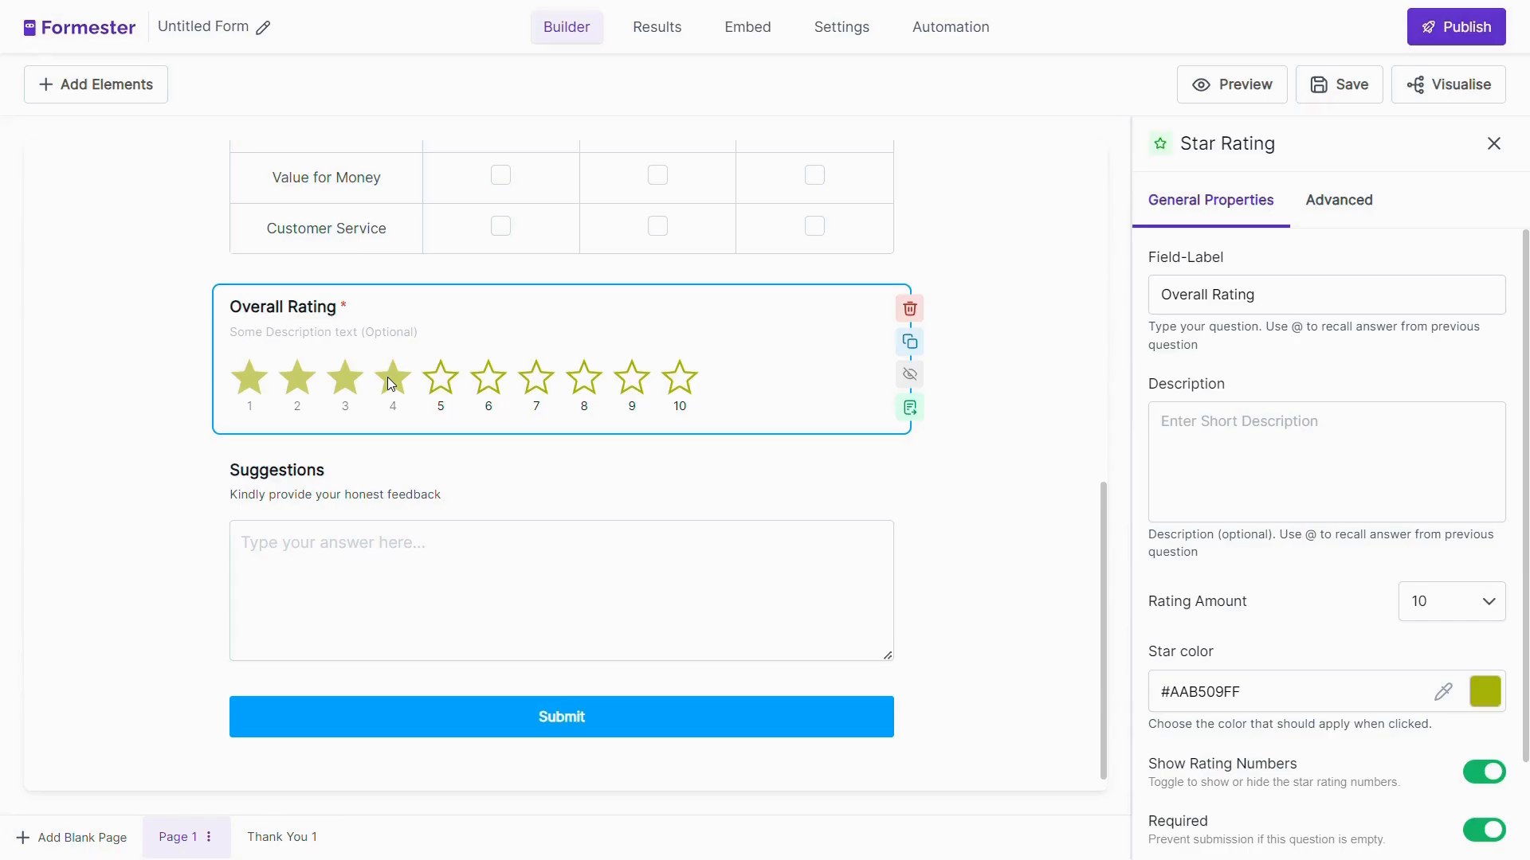
{"action": "left_click", "coordinate": [1495, 144]}
{"action": "left_click", "coordinate": [1275, 146]}
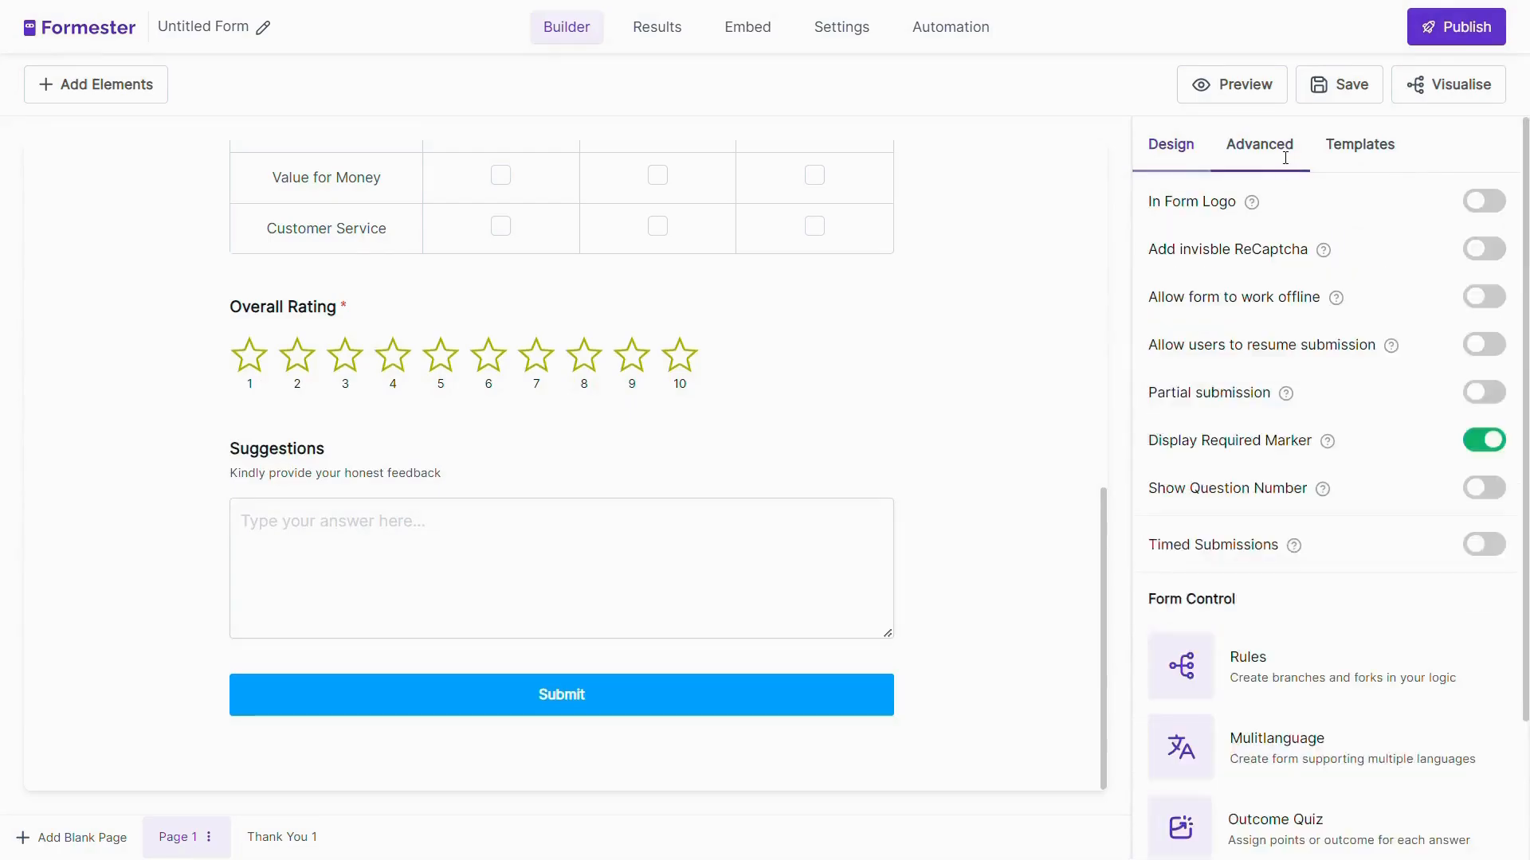
{"action": "scroll", "coordinate": [1291, 279], "scroll_direction": "down", "scroll_amount": 3}
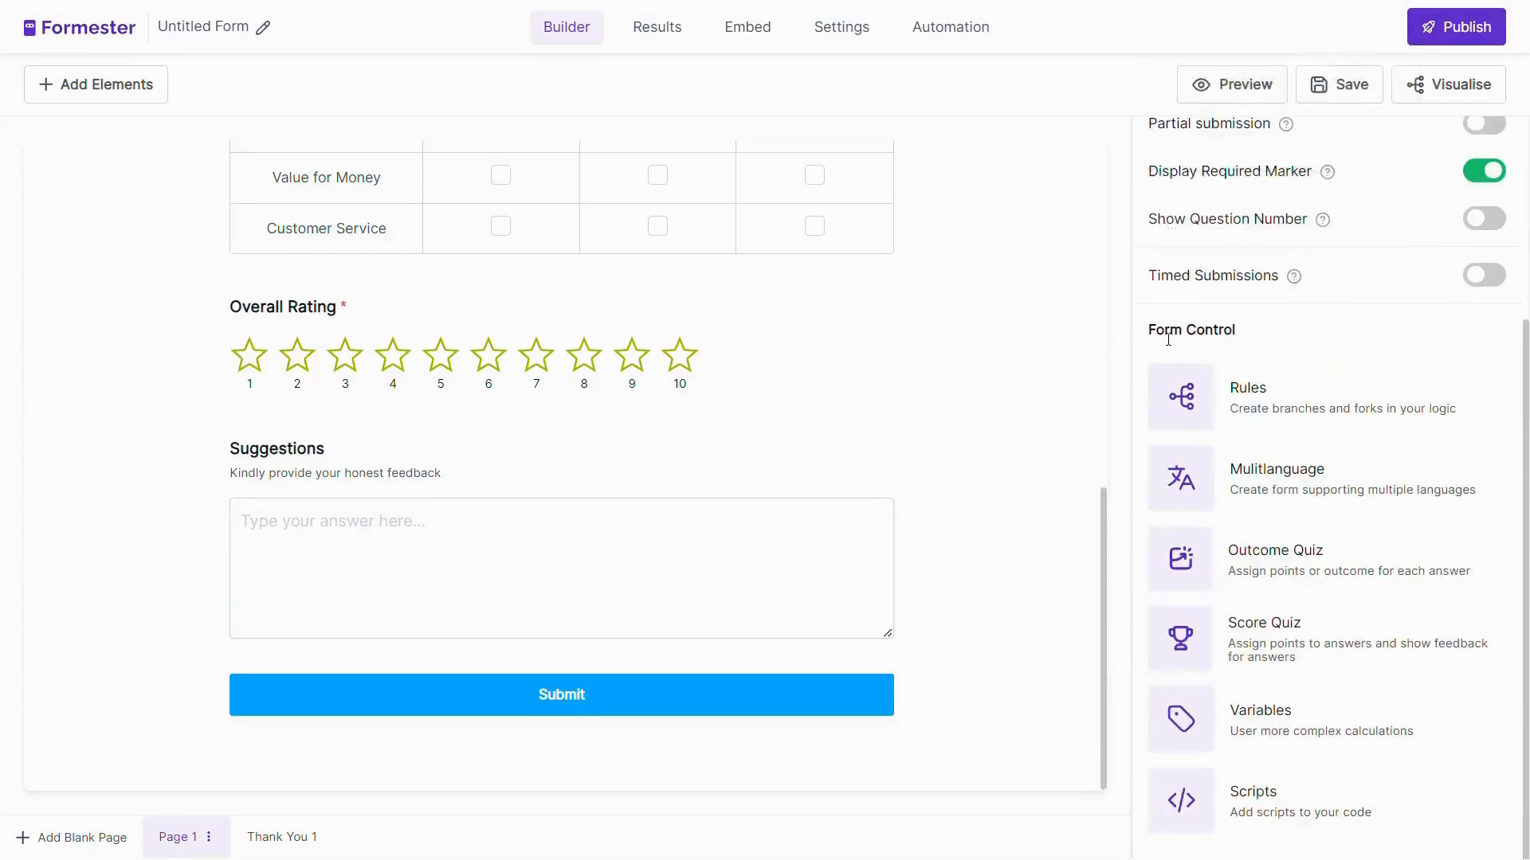
{"action": "left_click_drag", "start_coordinate": [1164, 330], "coordinate": [1254, 324]}
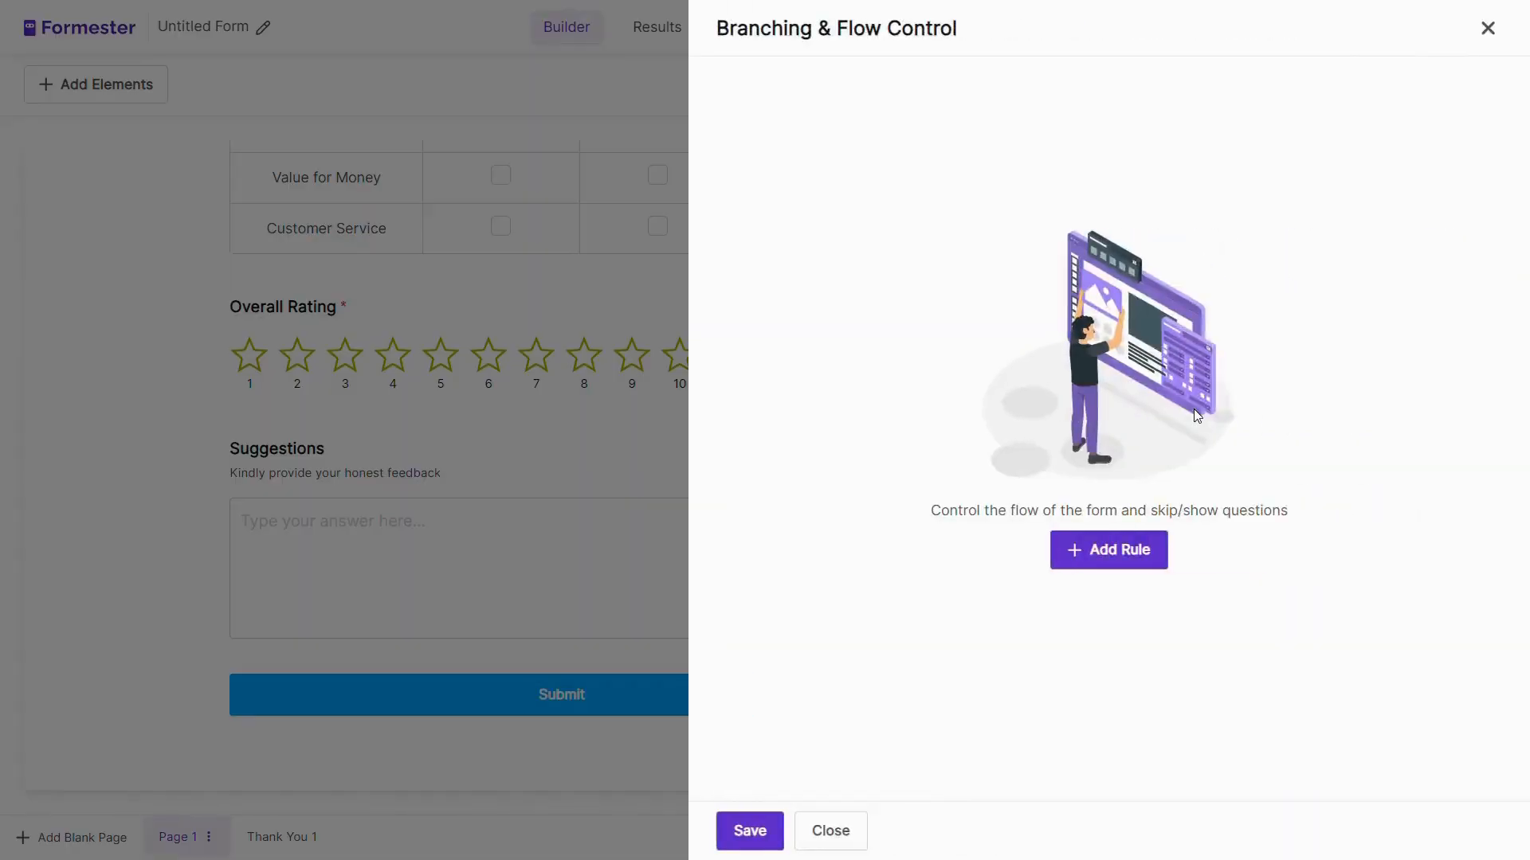
{"action": "left_click", "coordinate": [1195, 411]}
{"action": "left_click", "coordinate": [1133, 562]}
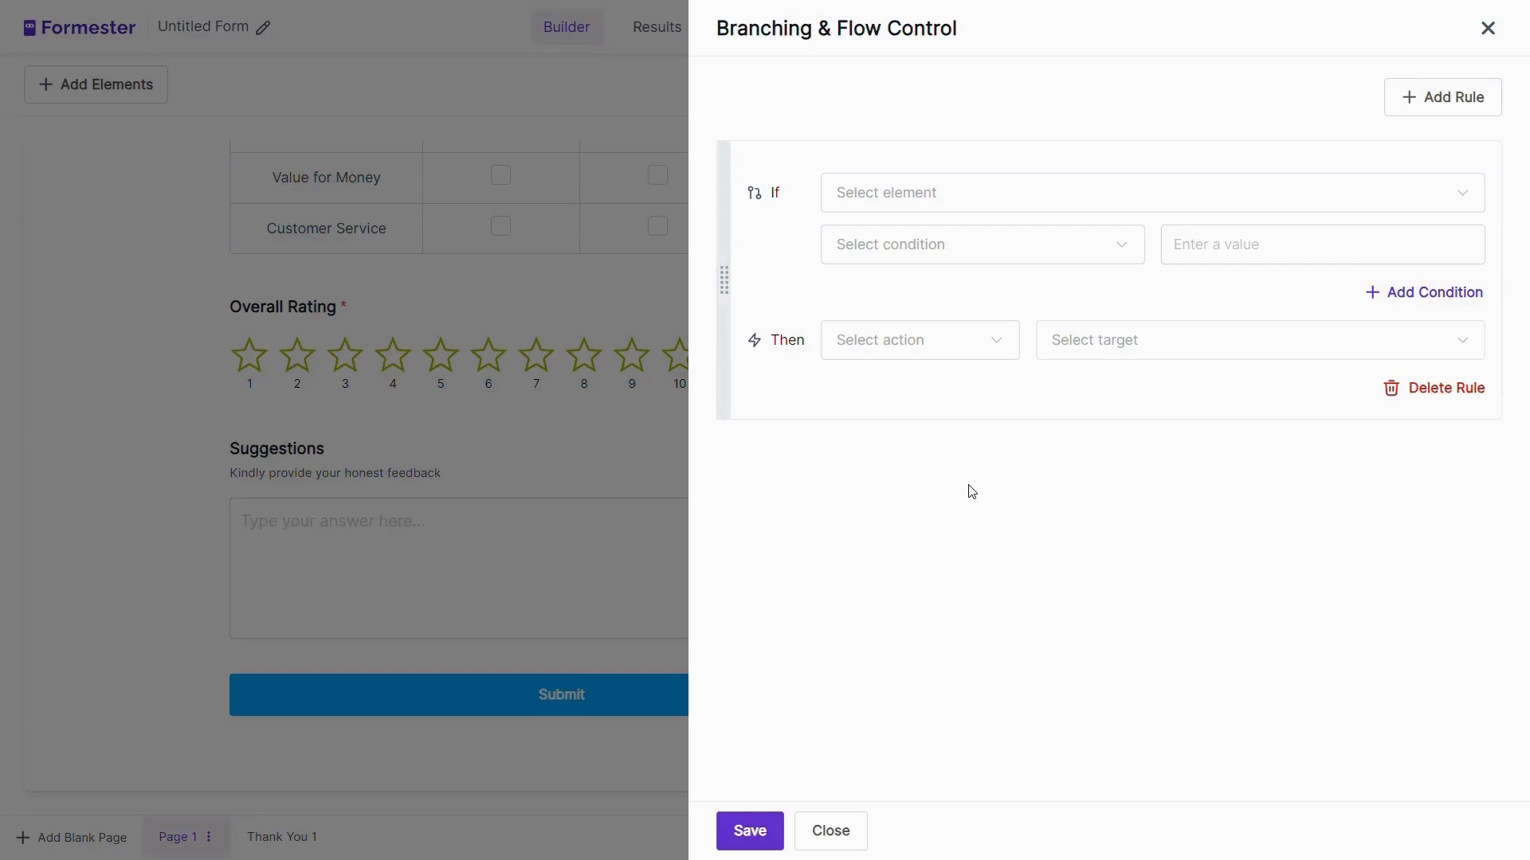
- Set the rule's condition to Overall Rating Is Greater Than 5
{"action": "left_click", "coordinate": [959, 195]}
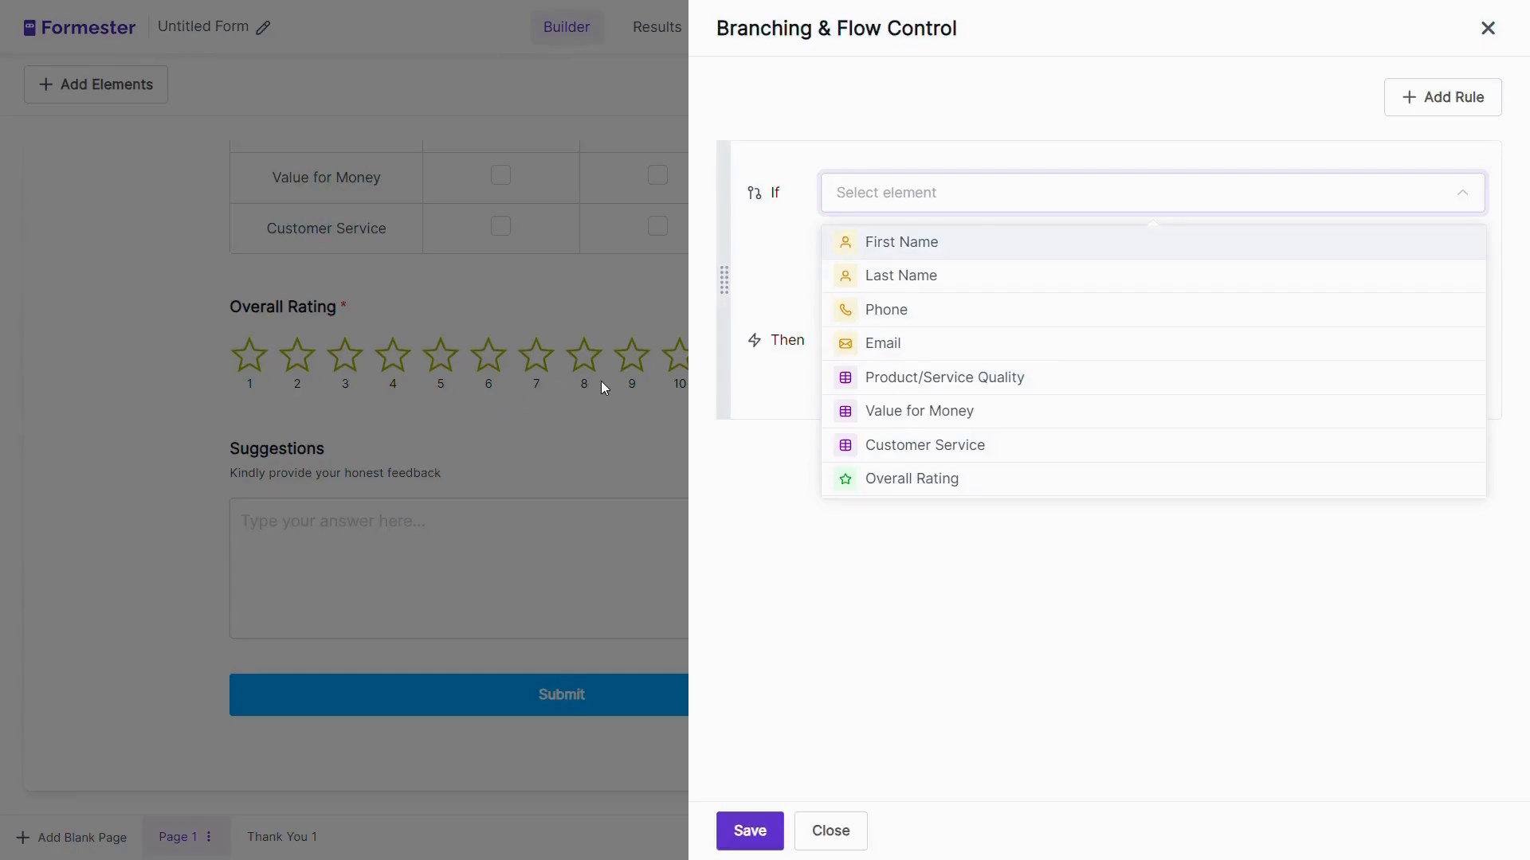
{"action": "scroll", "coordinate": [984, 417], "scroll_direction": "down", "scroll_amount": 2}
{"action": "left_click", "coordinate": [978, 415]}
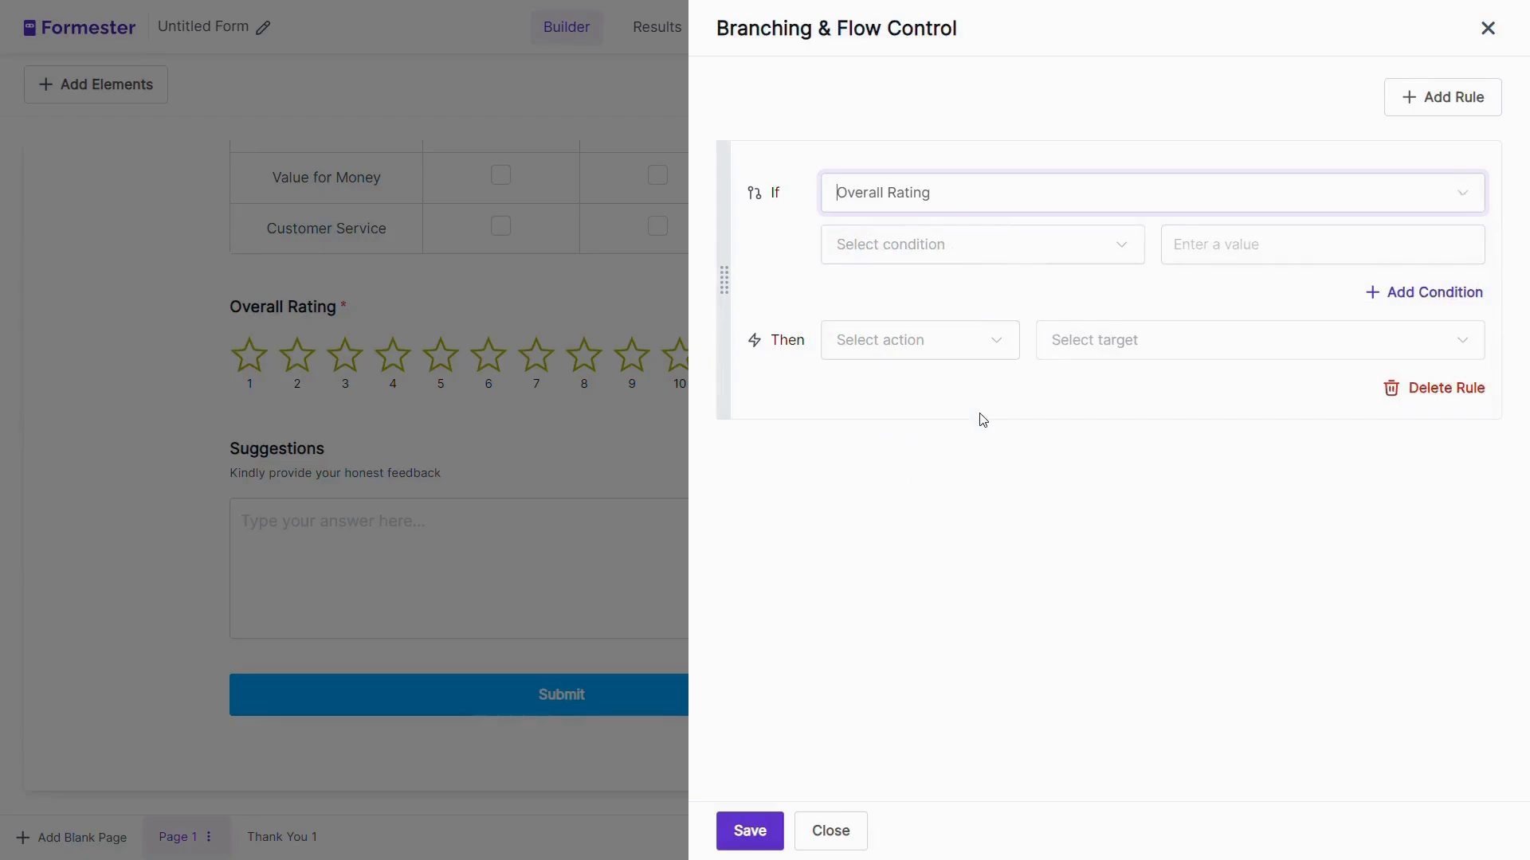
{"action": "left_click", "coordinate": [1003, 245]}
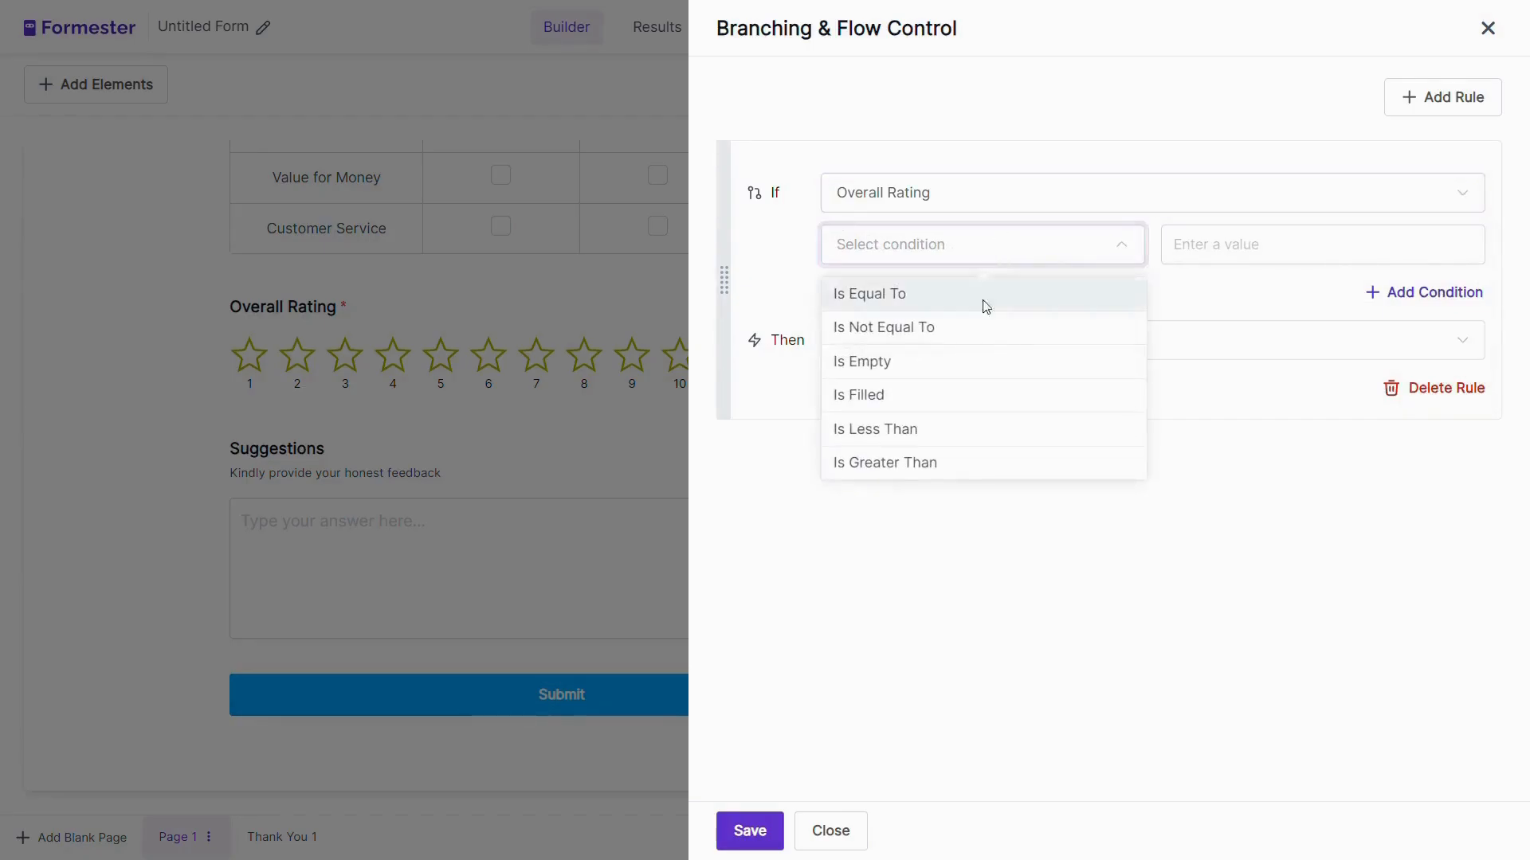
{"action": "left_click", "coordinate": [954, 459]}
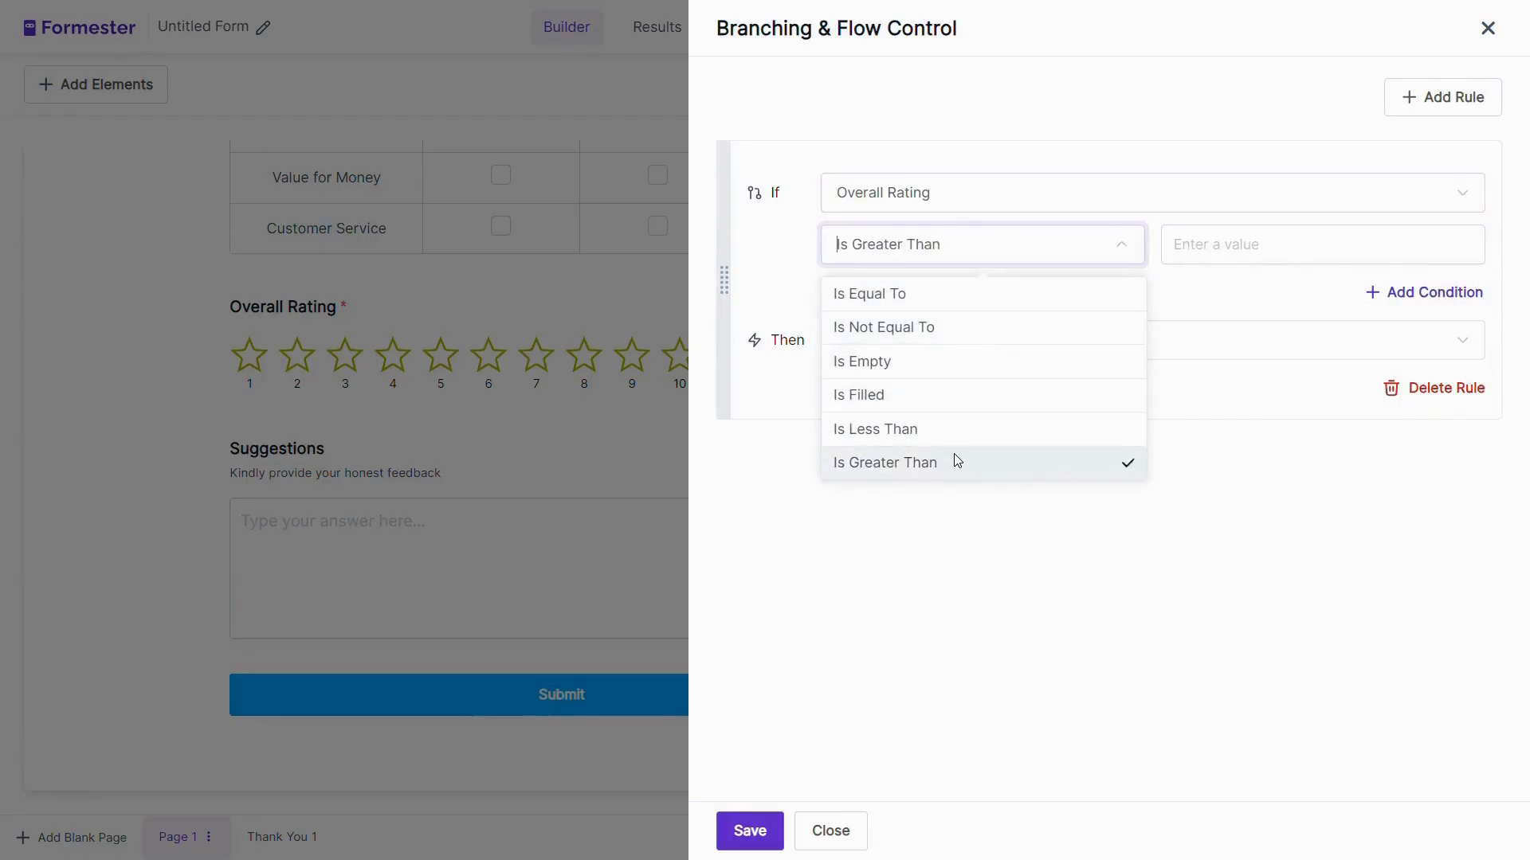
{"action": "left_click", "coordinate": [1256, 255]}
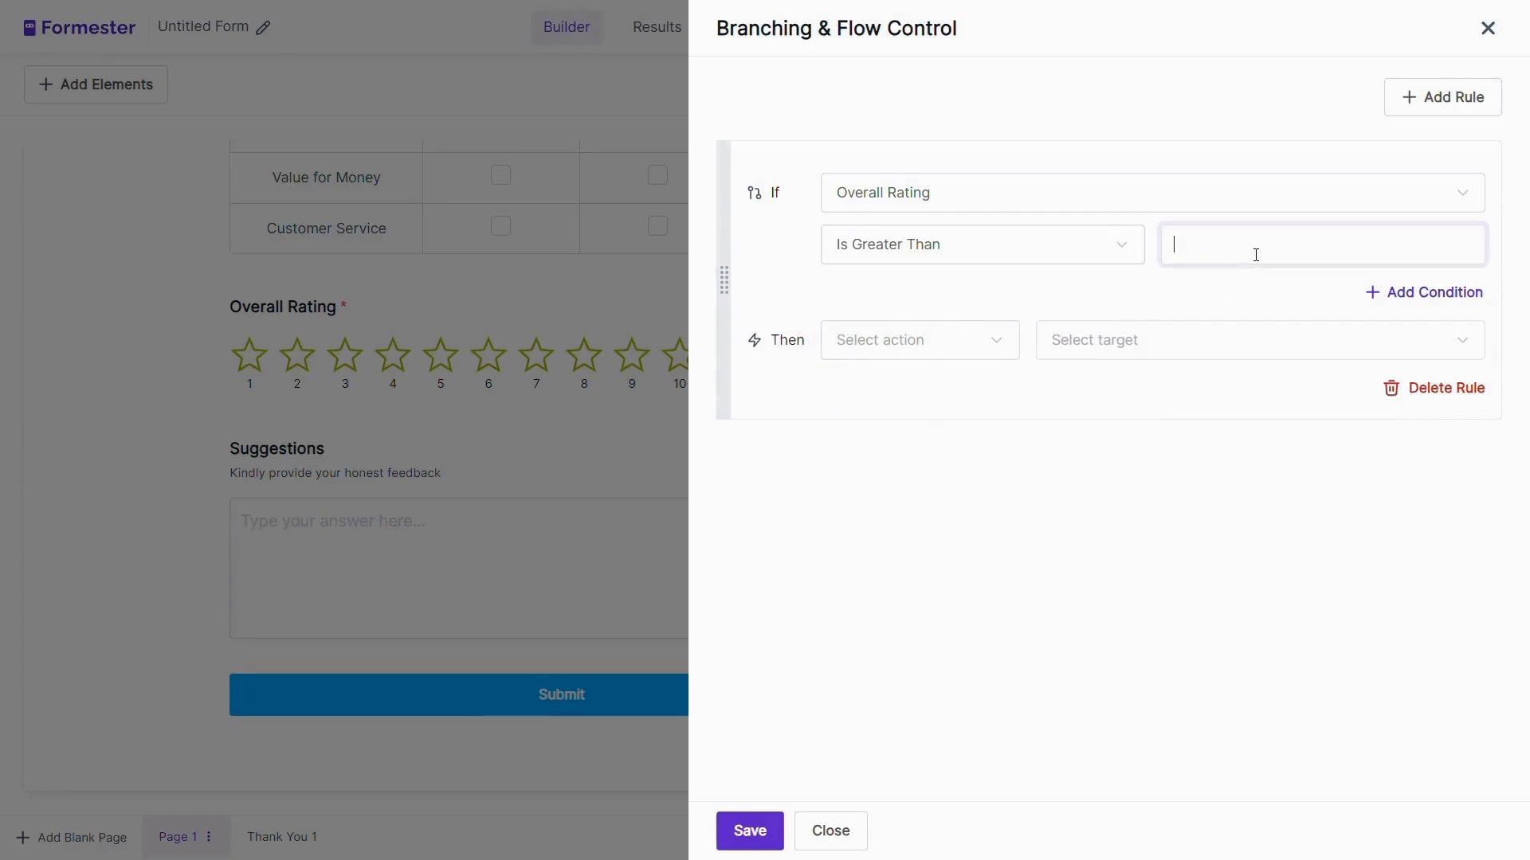
- Set the rule's action to Hide Field with Suggestions as the target, and save the rule
{"action": "left_click", "coordinate": [960, 346]}
{"action": "left_click", "coordinate": [933, 443]}
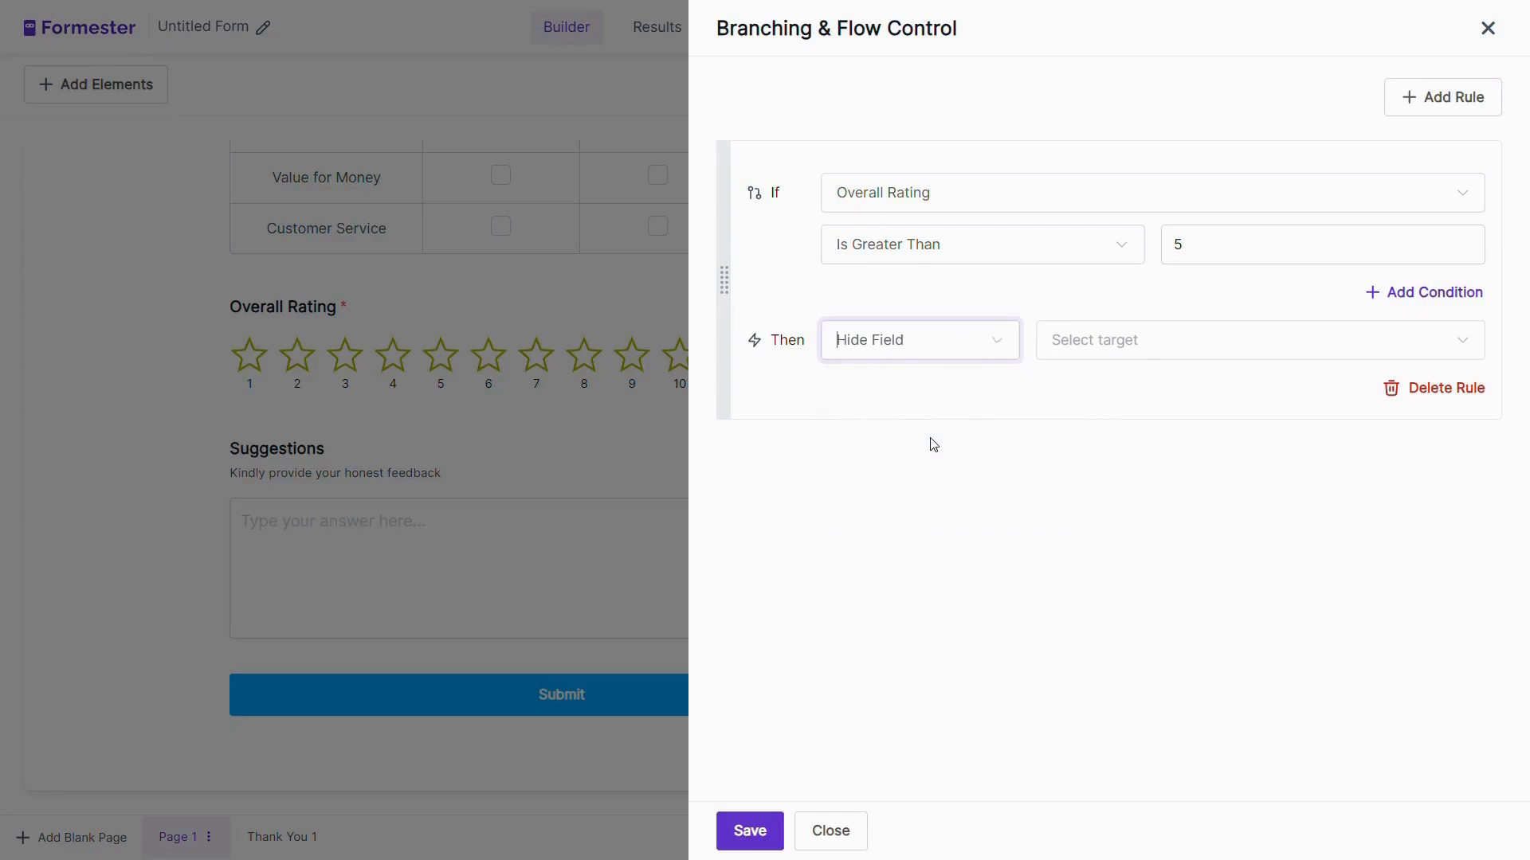
{"action": "left_click", "coordinate": [1130, 341]}
{"action": "left_click", "coordinate": [1111, 392]}
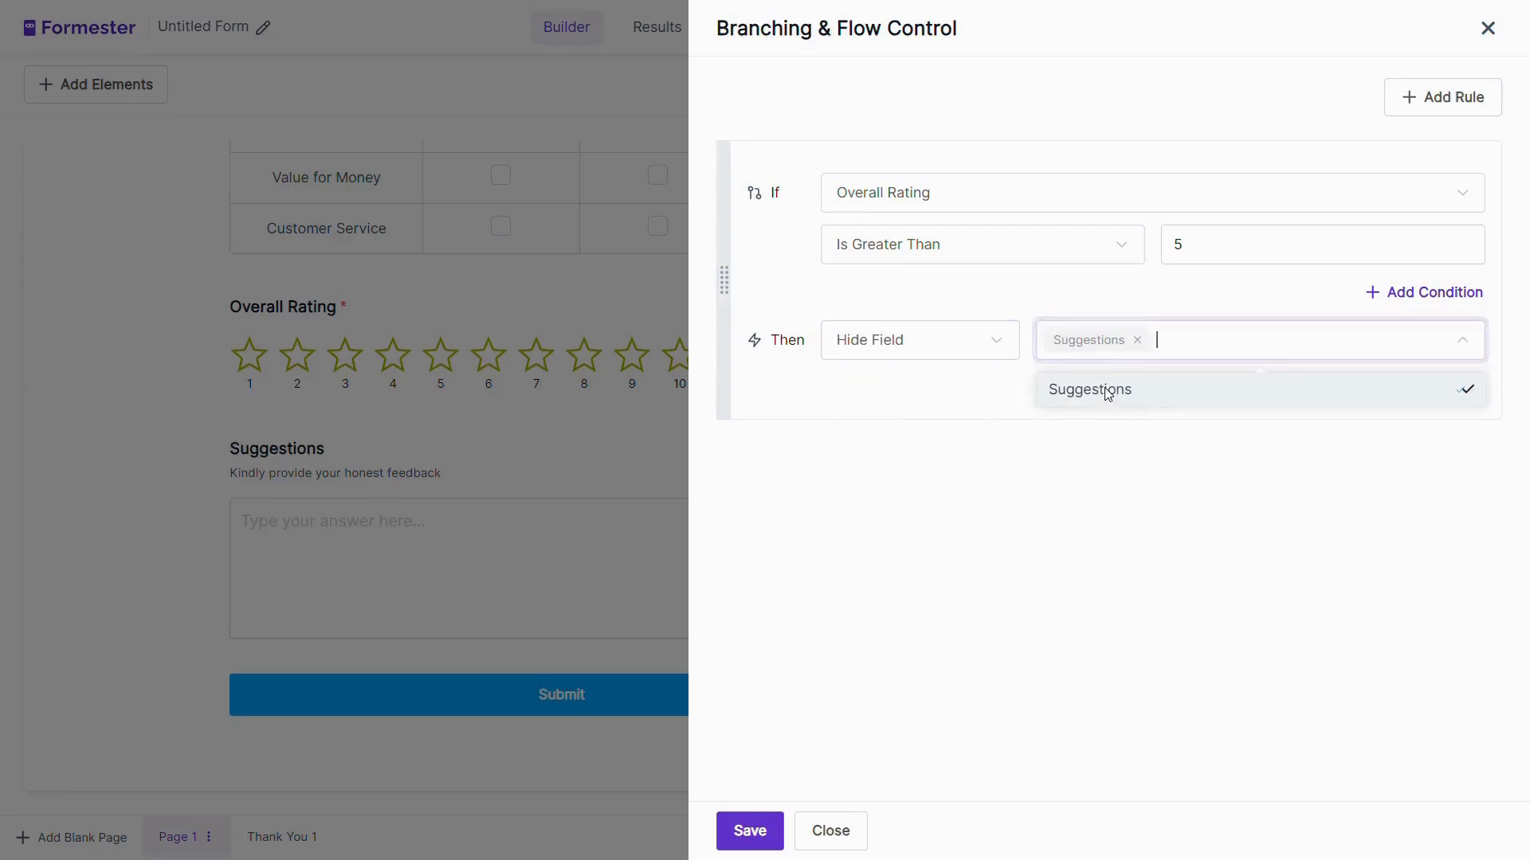
{"action": "left_click", "coordinate": [883, 564]}
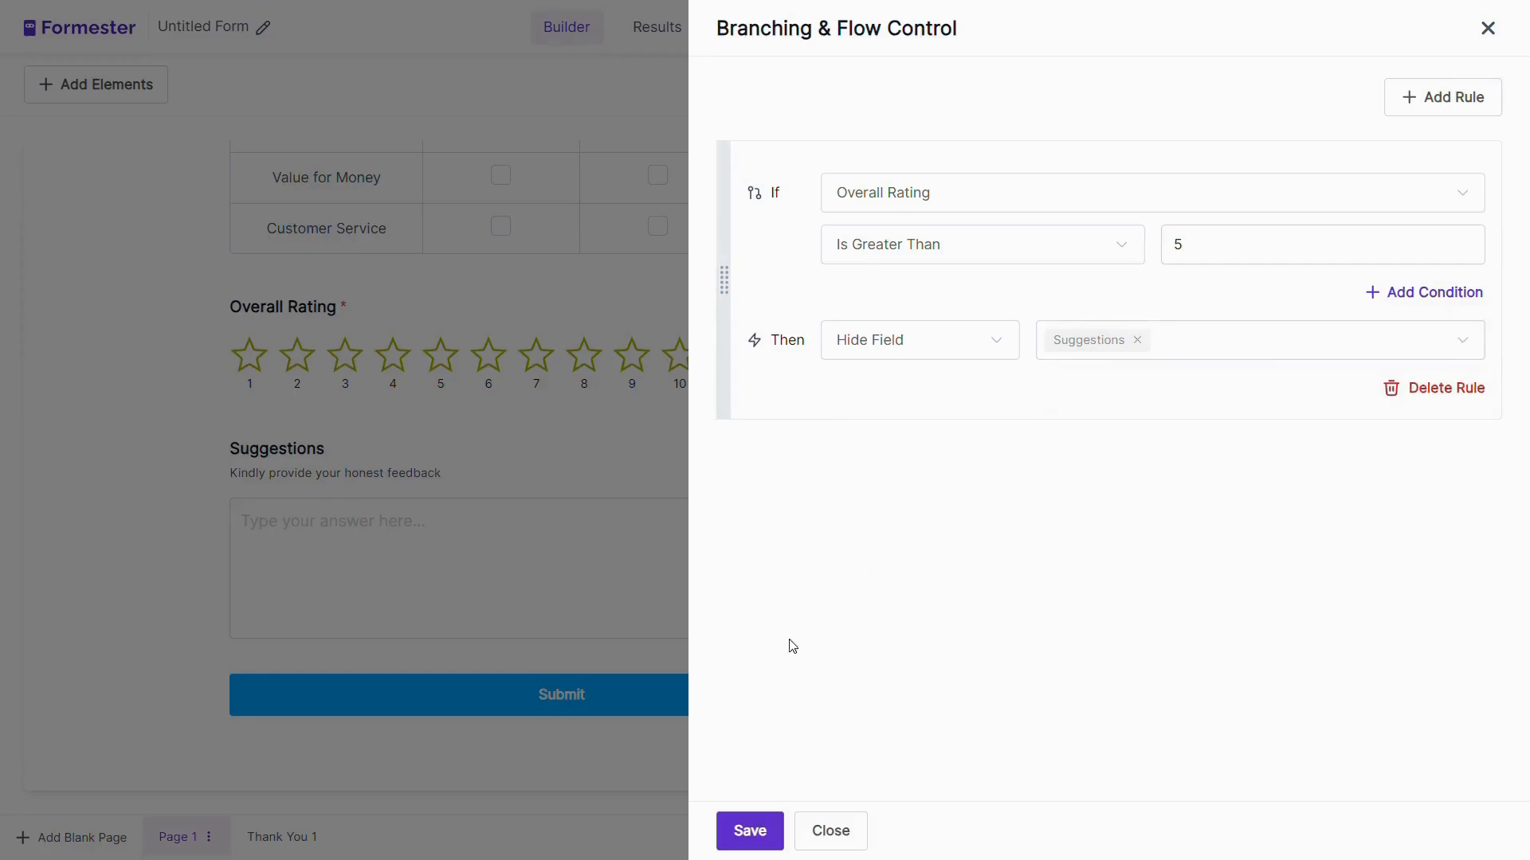
{"action": "left_click", "coordinate": [742, 832]}
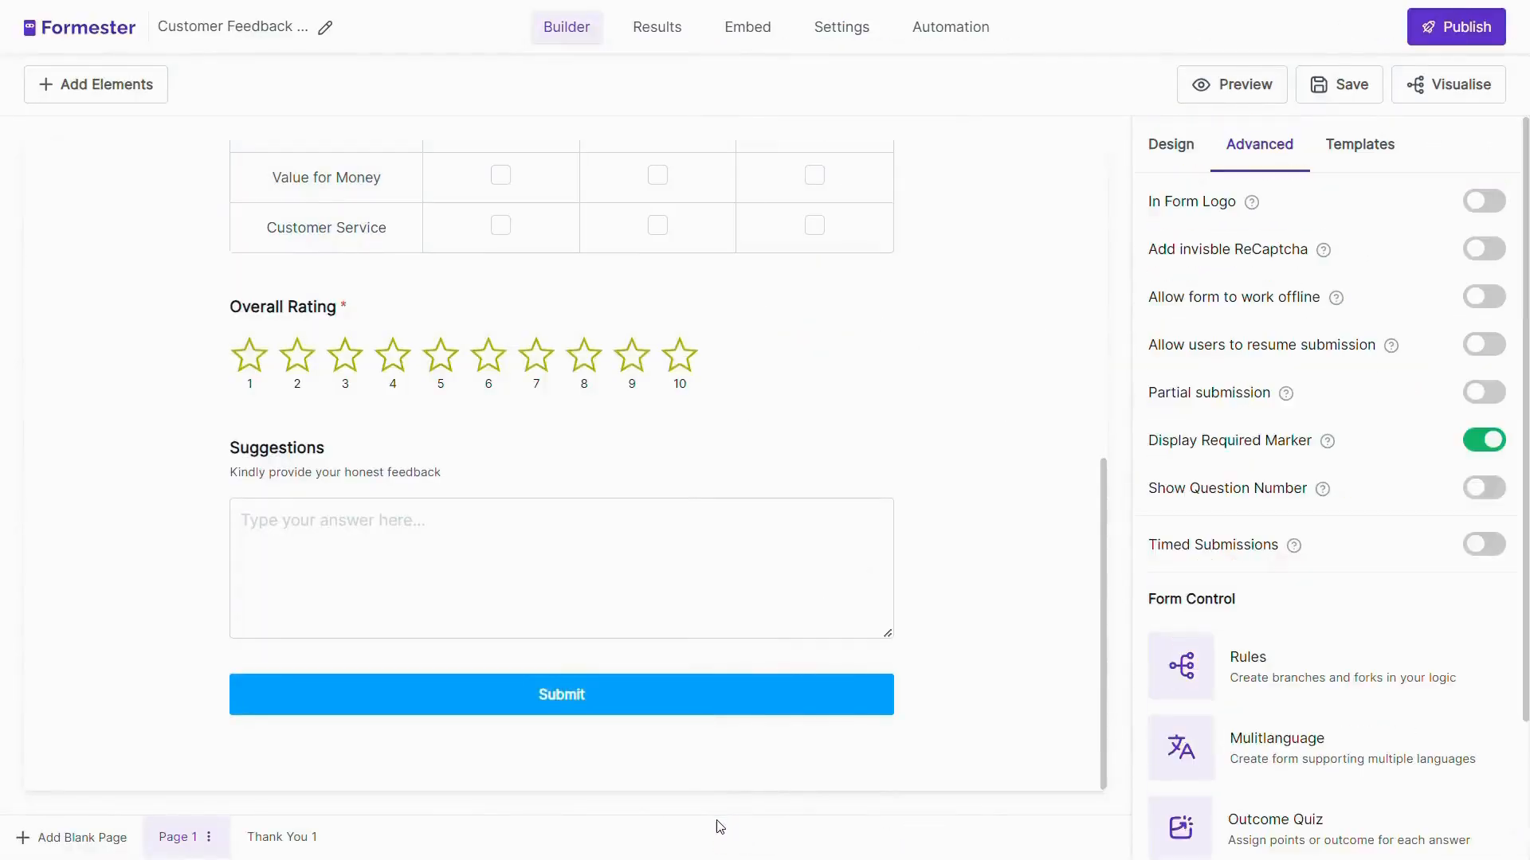
- Save and publish the feedback form, and open its public link
{"action": "left_click", "coordinate": [1334, 81]}
{"action": "left_click", "coordinate": [1456, 26]}
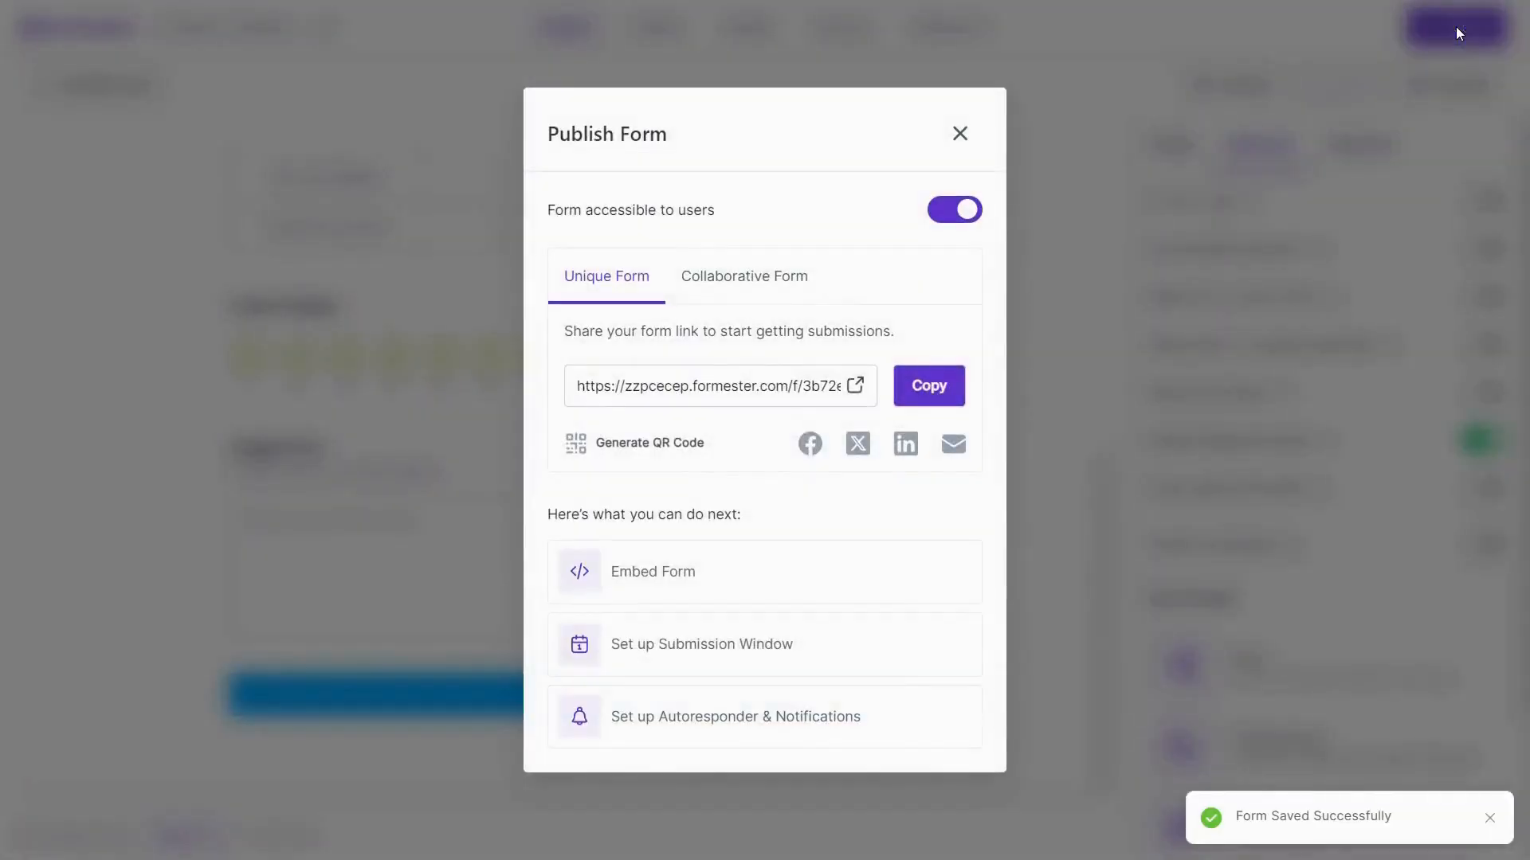
{"action": "left_click", "coordinate": [857, 385]}
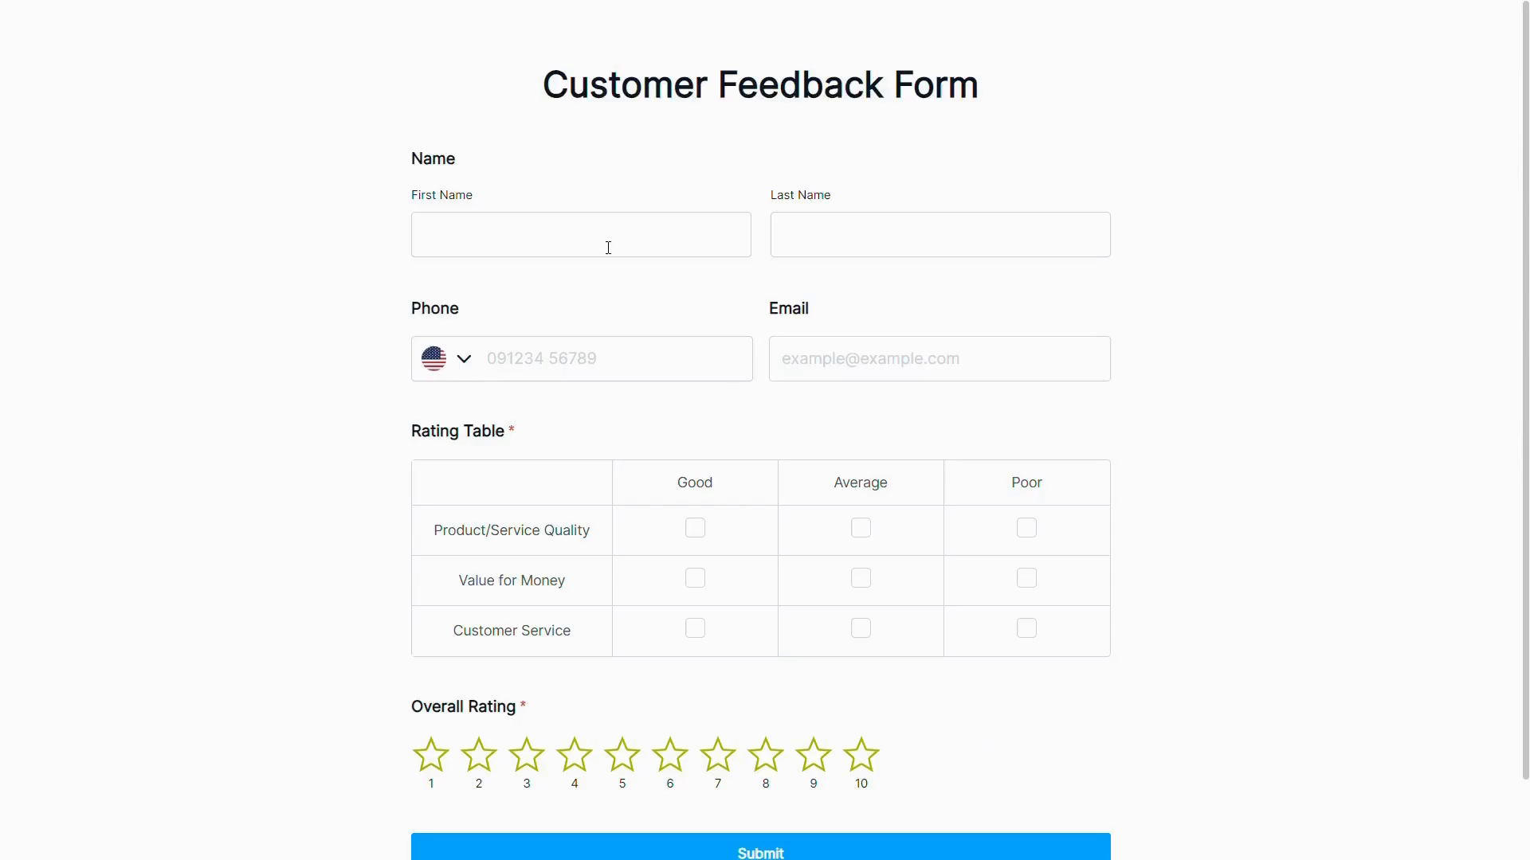
- Fill in the live form with first name "hello", last name "Hi", a sample email address and a sample phone number
{"action": "left_click", "coordinate": [609, 244]}
{"action": "type", "text": "hello"}
{"action": "left_click", "coordinate": [830, 251]}
{"action": "type", "text": "Hi"}
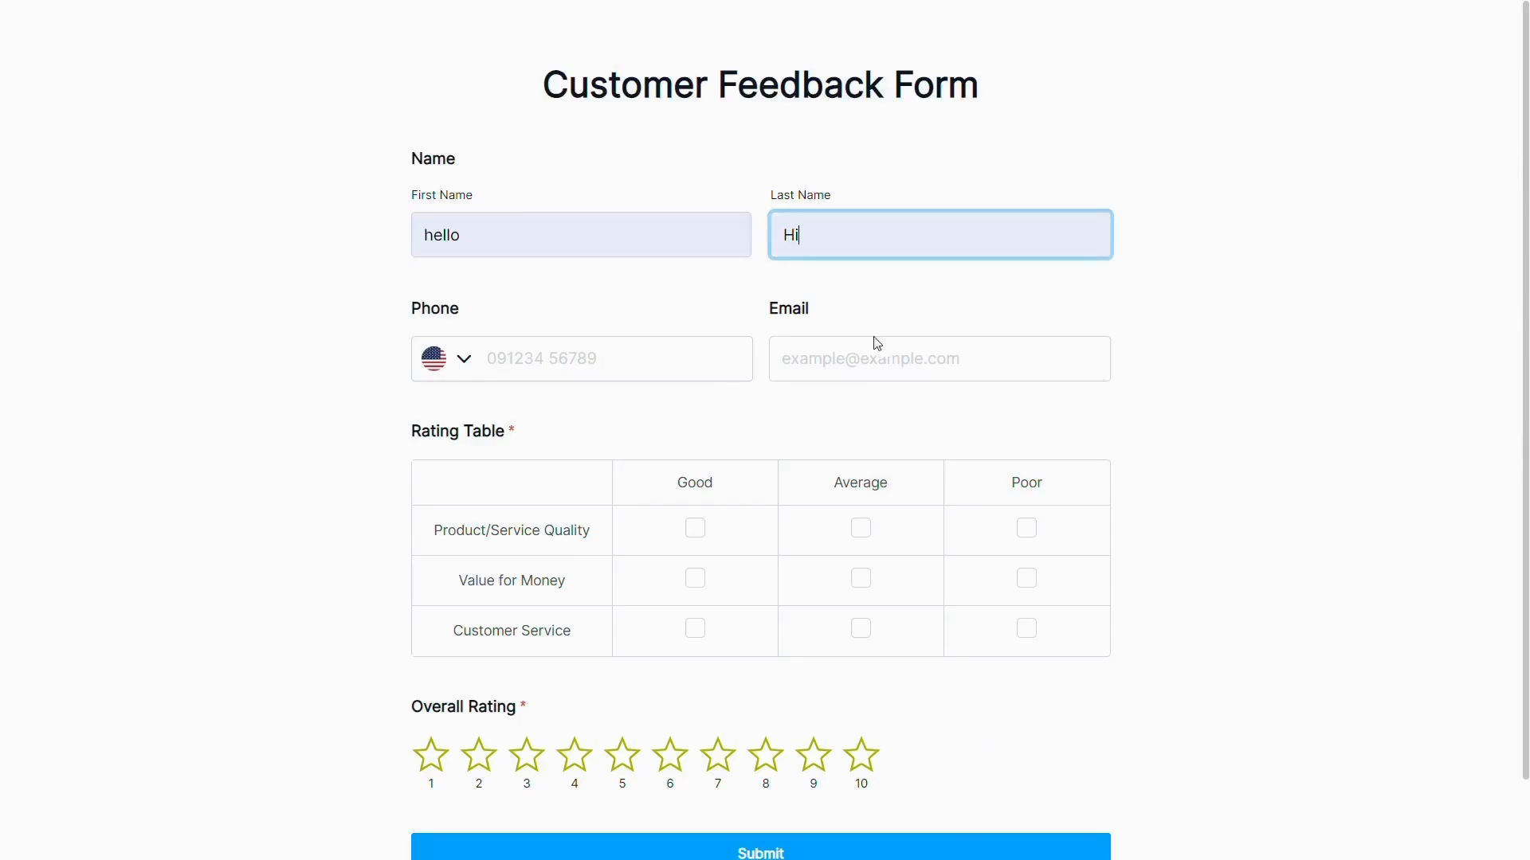
{"action": "left_click", "coordinate": [874, 341]}
{"action": "left_click", "coordinate": [901, 417]}
{"action": "left_click", "coordinate": [663, 376]}
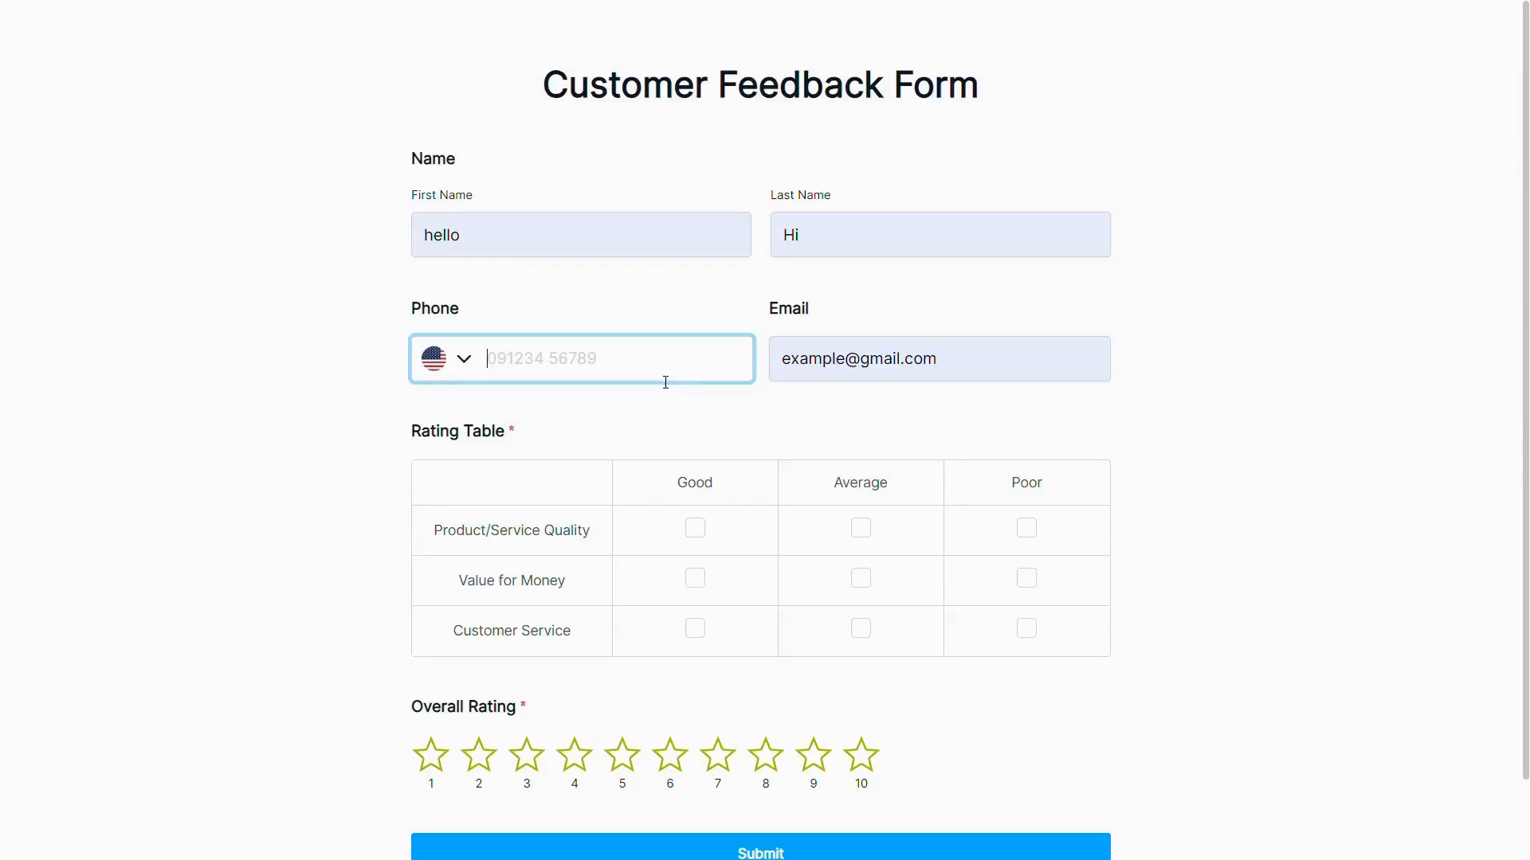
{"action": "left_click", "coordinate": [601, 427]}
- Rate Product/Service Quality, Value for Money and Customer Service as Good in the Rating Table
{"action": "left_click", "coordinate": [694, 527]}
{"action": "left_click", "coordinate": [694, 579]}
{"action": "left_click", "coordinate": [695, 629]}
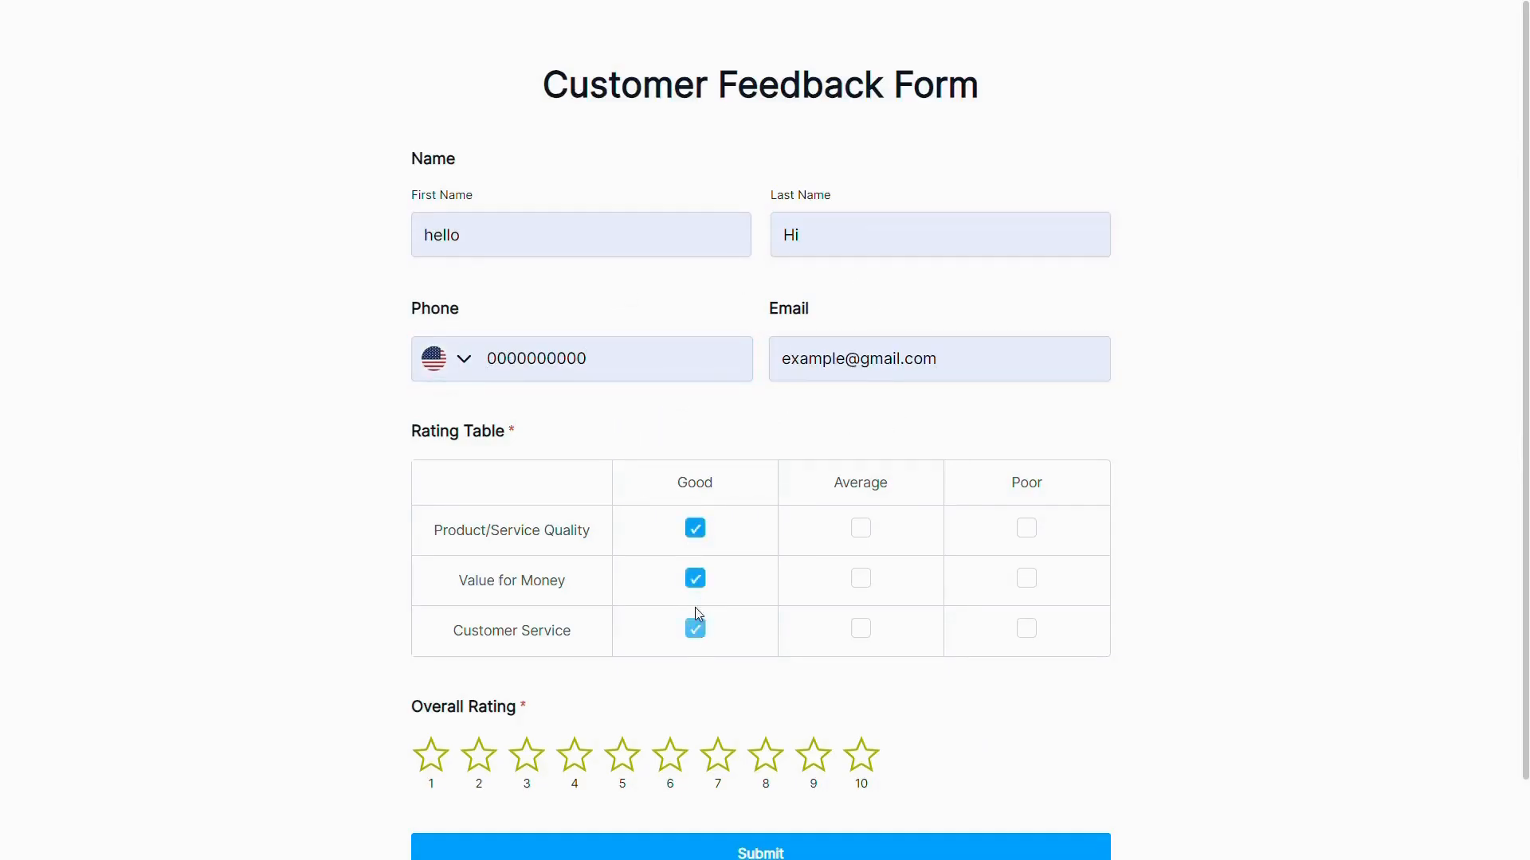
- Give an Overall Rating of 7 stars to test the rule that hides the Suggestions field
{"action": "scroll", "coordinate": [536, 829], "scroll_direction": "down", "scroll_amount": 1}
{"action": "left_click", "coordinate": [765, 674]}
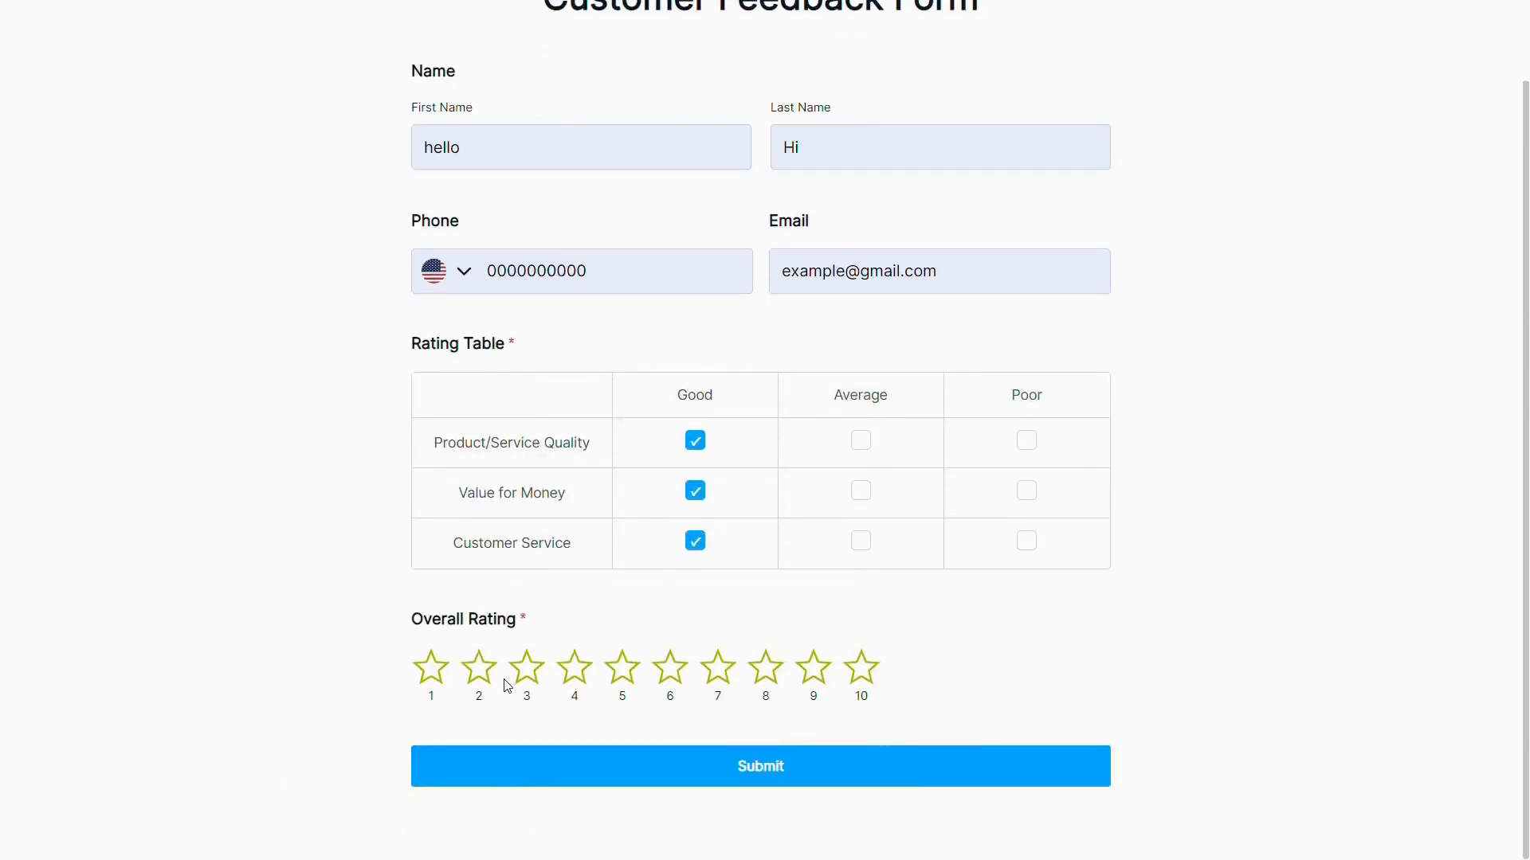
{"action": "left_click", "coordinate": [719, 674]}
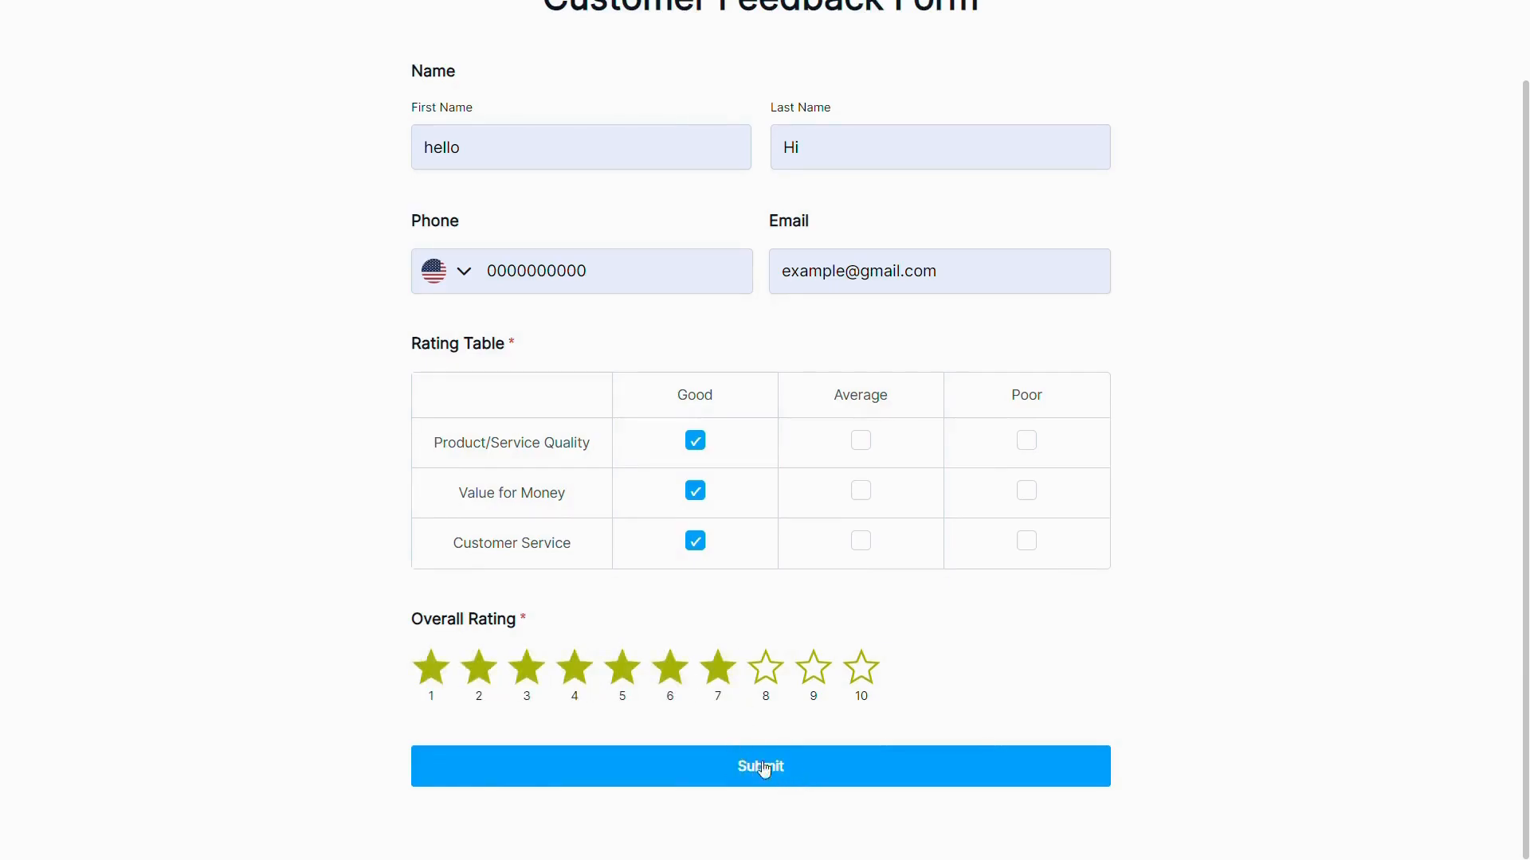
- Set the Overall Rating to 3 stars, enter "Hello" under Suggestions and submit the form
{"action": "left_click", "coordinate": [527, 671]}
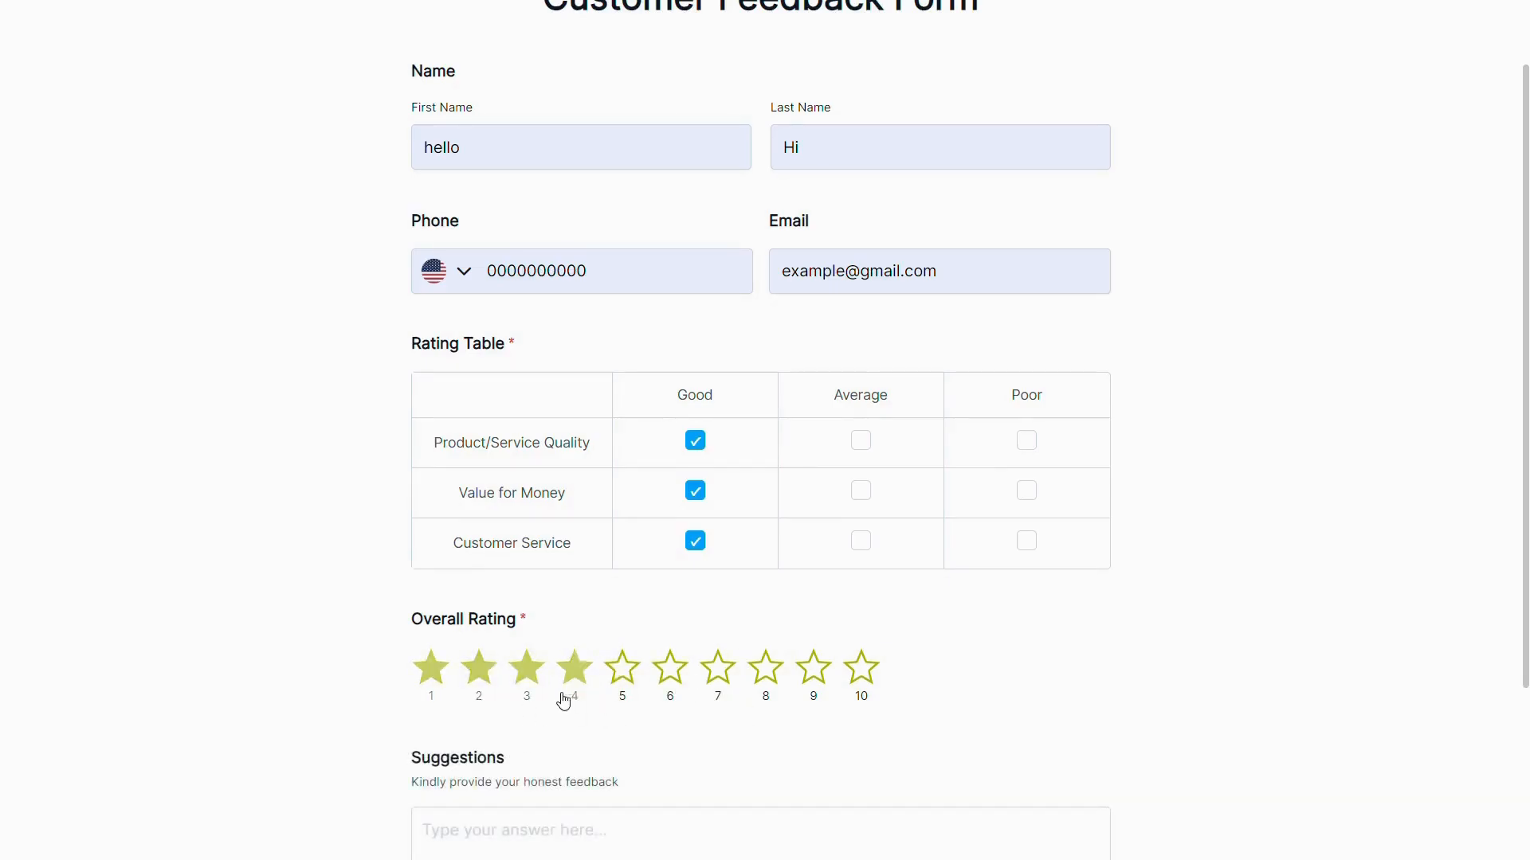
{"action": "scroll", "coordinate": [562, 702], "scroll_direction": "down", "scroll_amount": 3}
{"action": "left_click", "coordinate": [553, 646]}
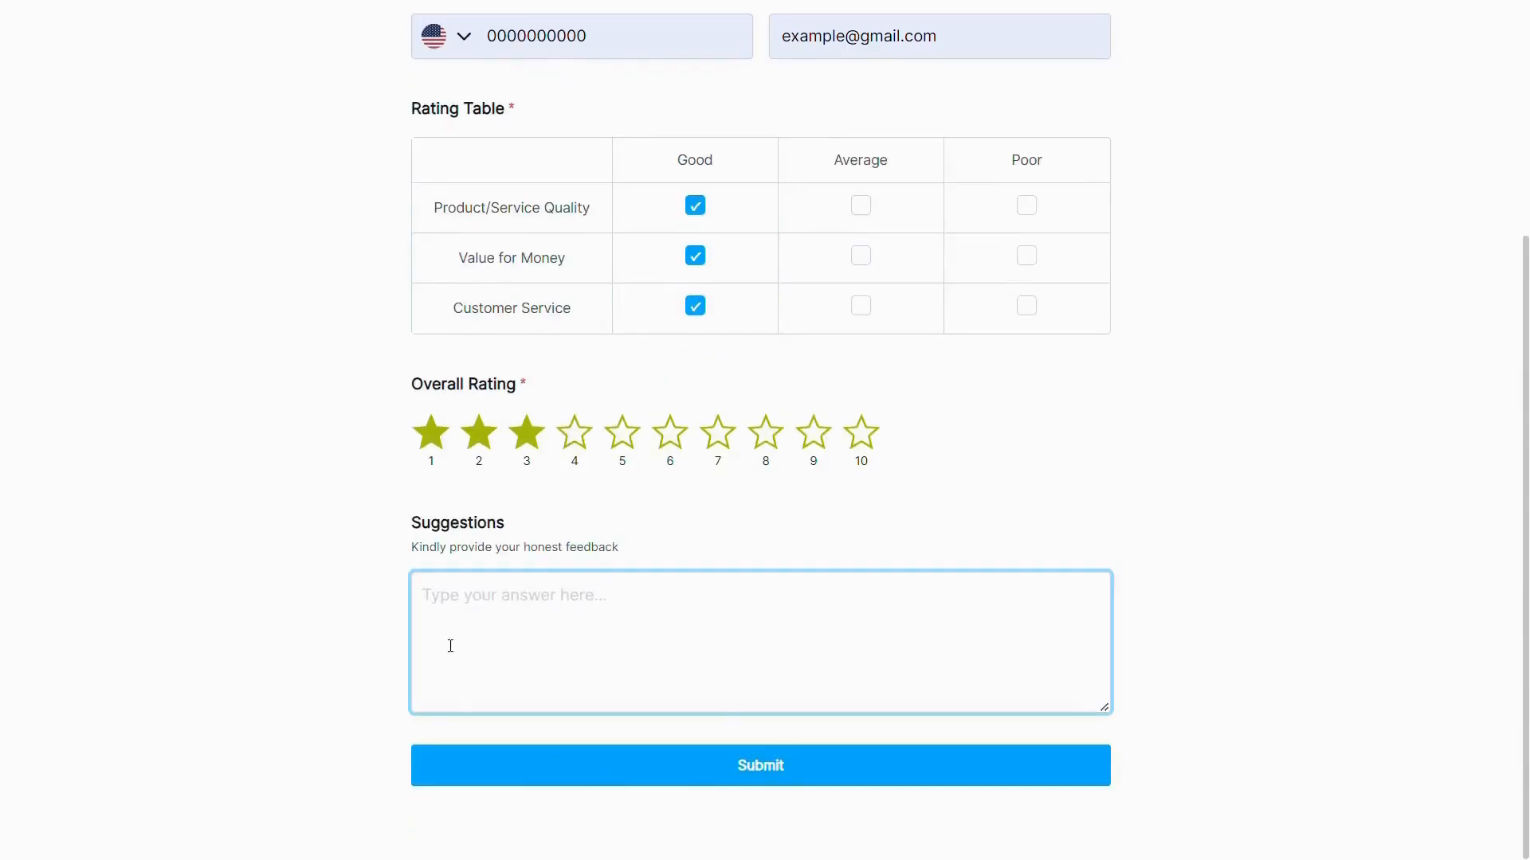
{"action": "type", "text": "Hello"}
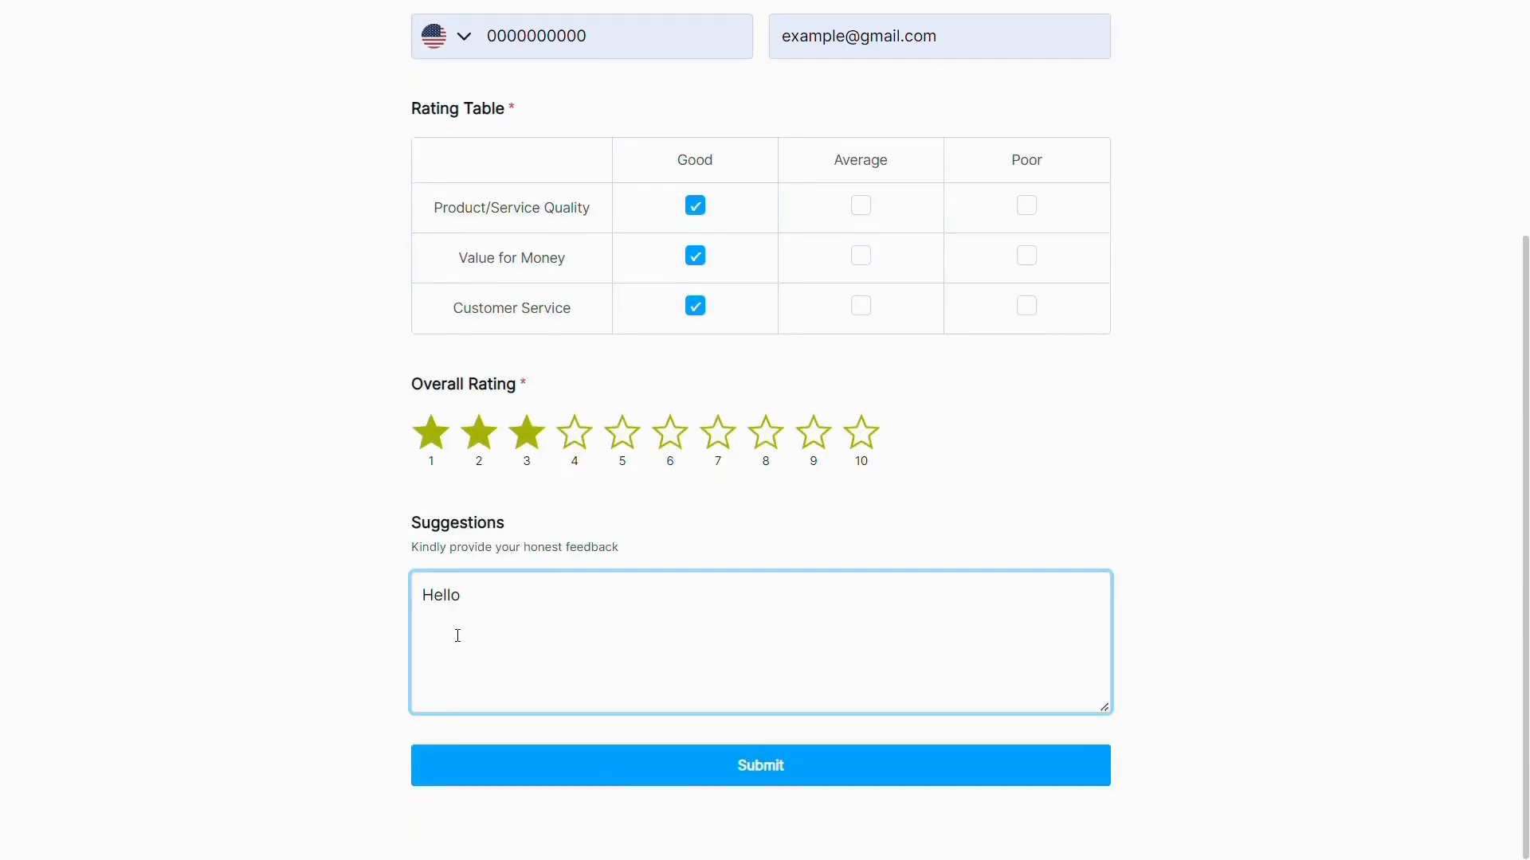
{"action": "left_click", "coordinate": [708, 773]}
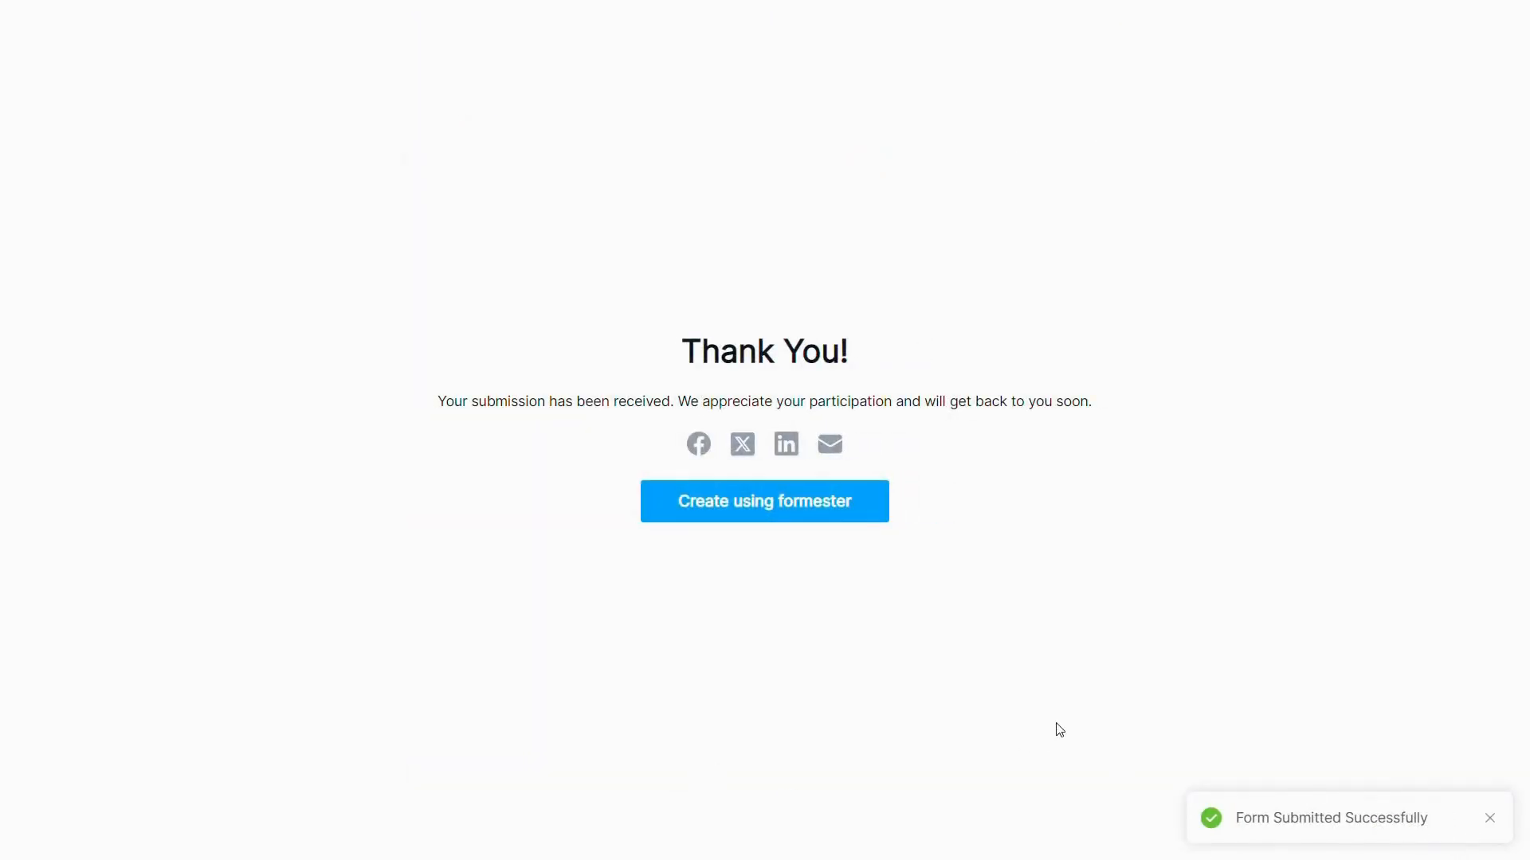
- Return to the form builder, open the form's submission results and look through all columns of the test entry
{"action": "key", "text": "ctrl+Tab"}
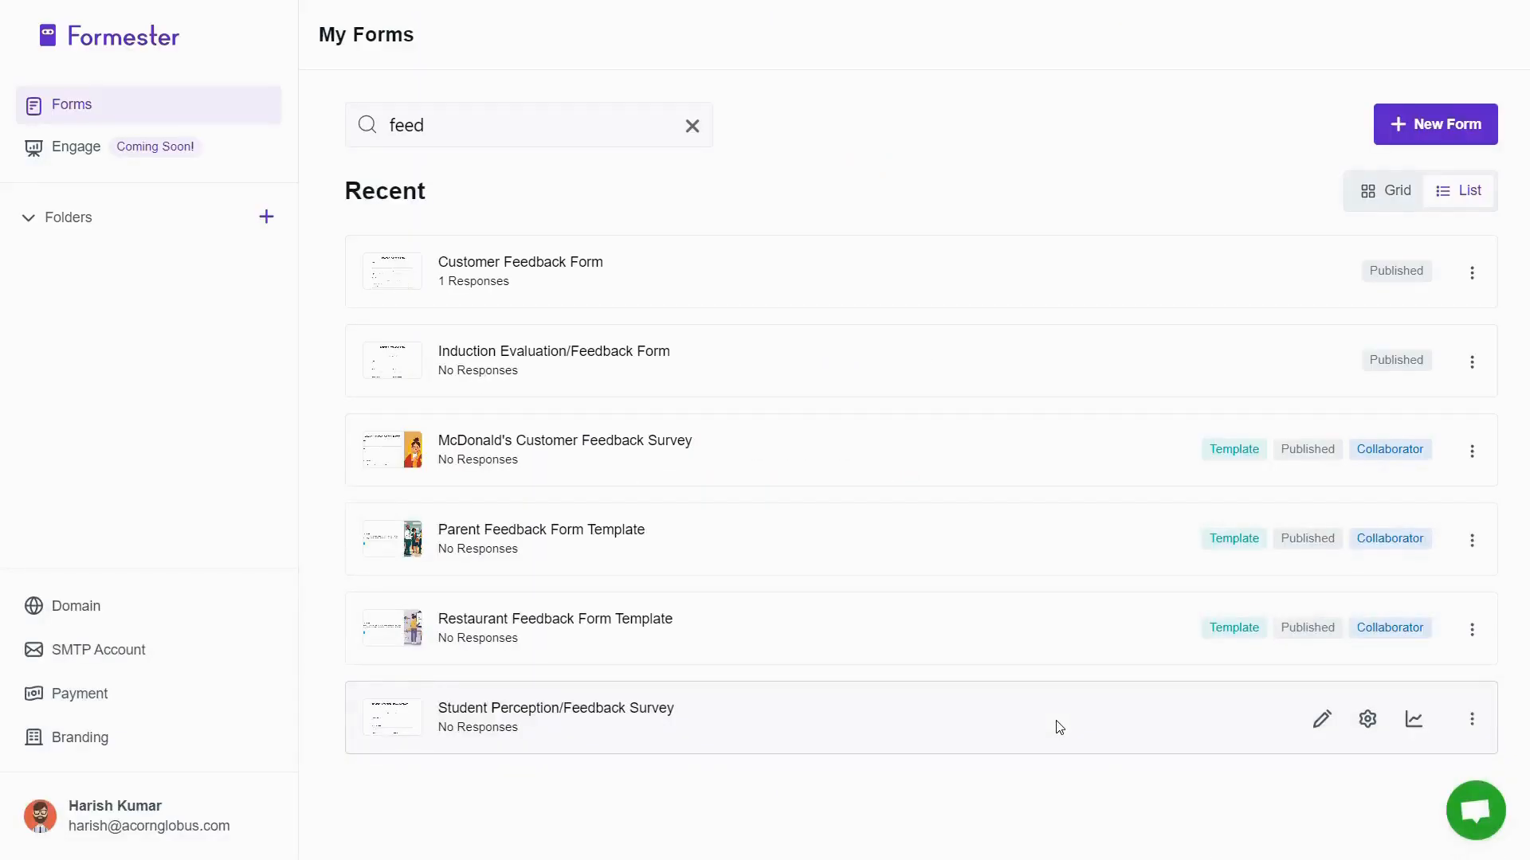
{"action": "key", "text": "ctrl+Tab"}
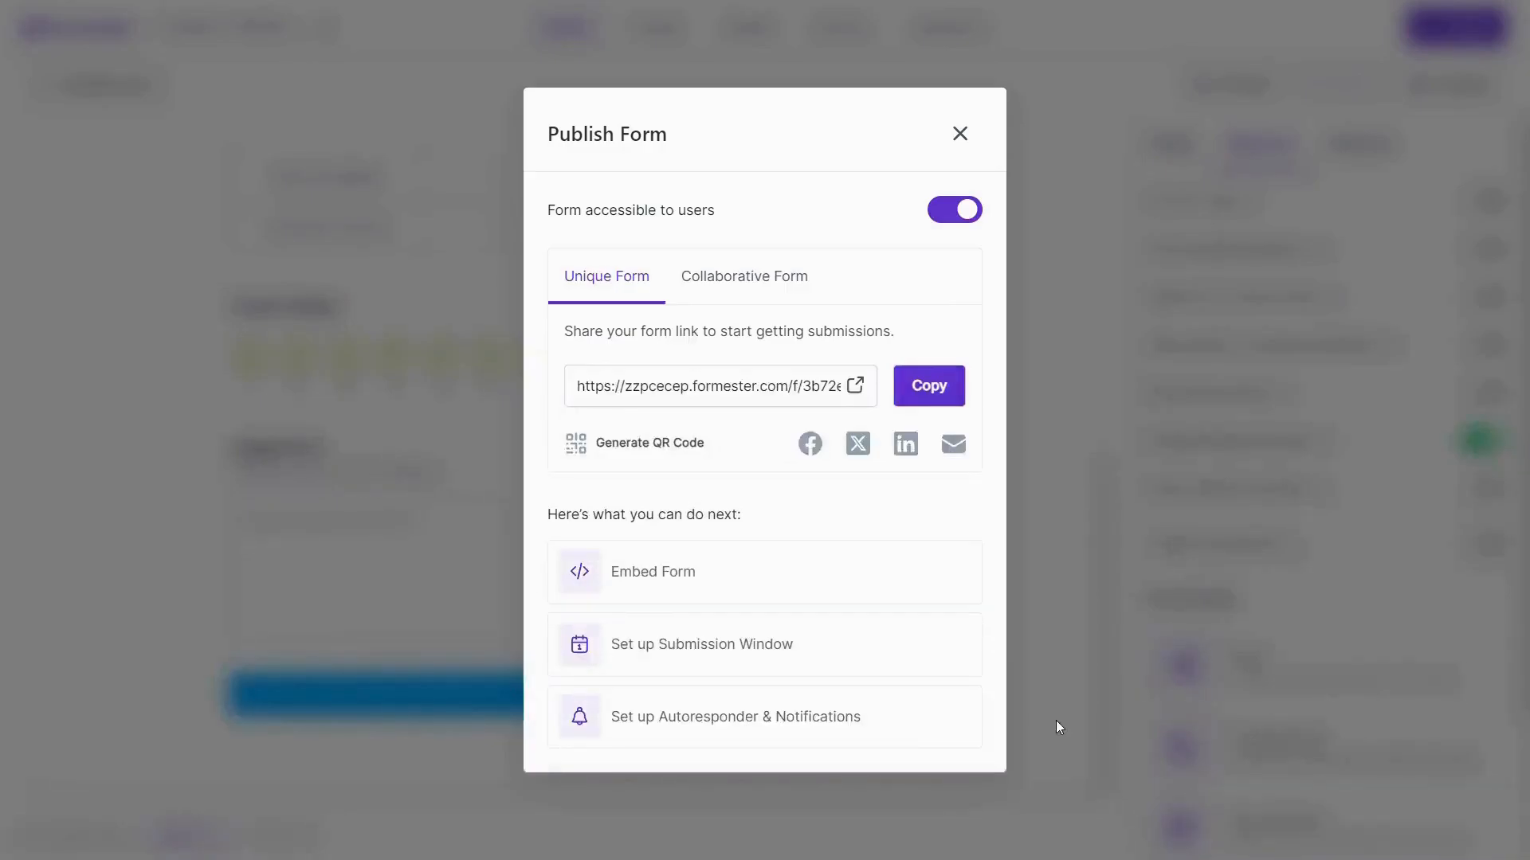
{"action": "left_click", "coordinate": [959, 137]}
{"action": "left_click", "coordinate": [668, 25]}
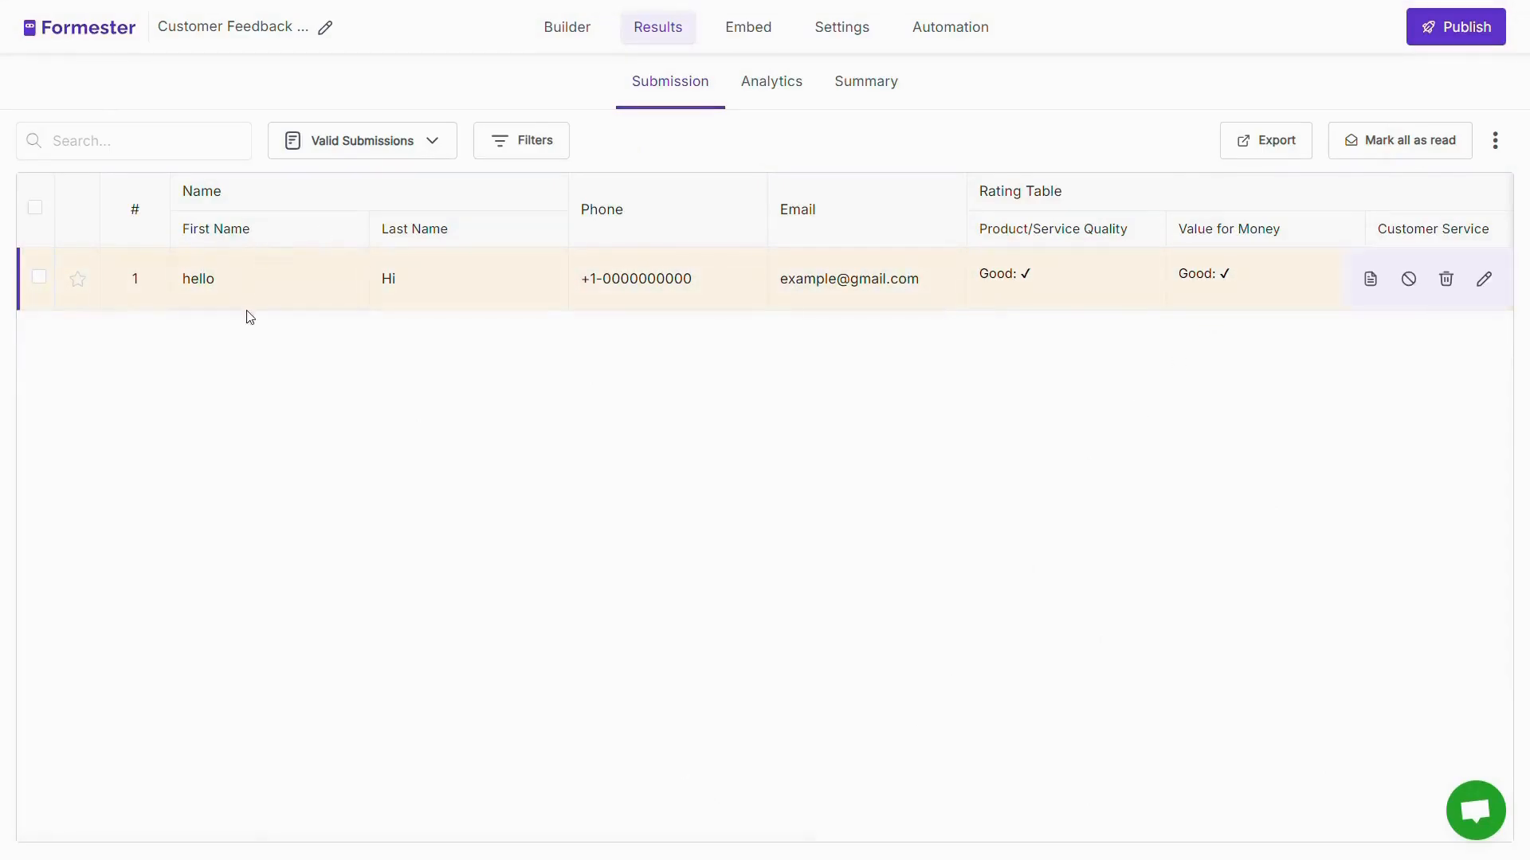
{"action": "left_click_drag", "start_coordinate": [550, 838], "coordinate": [947, 835]}
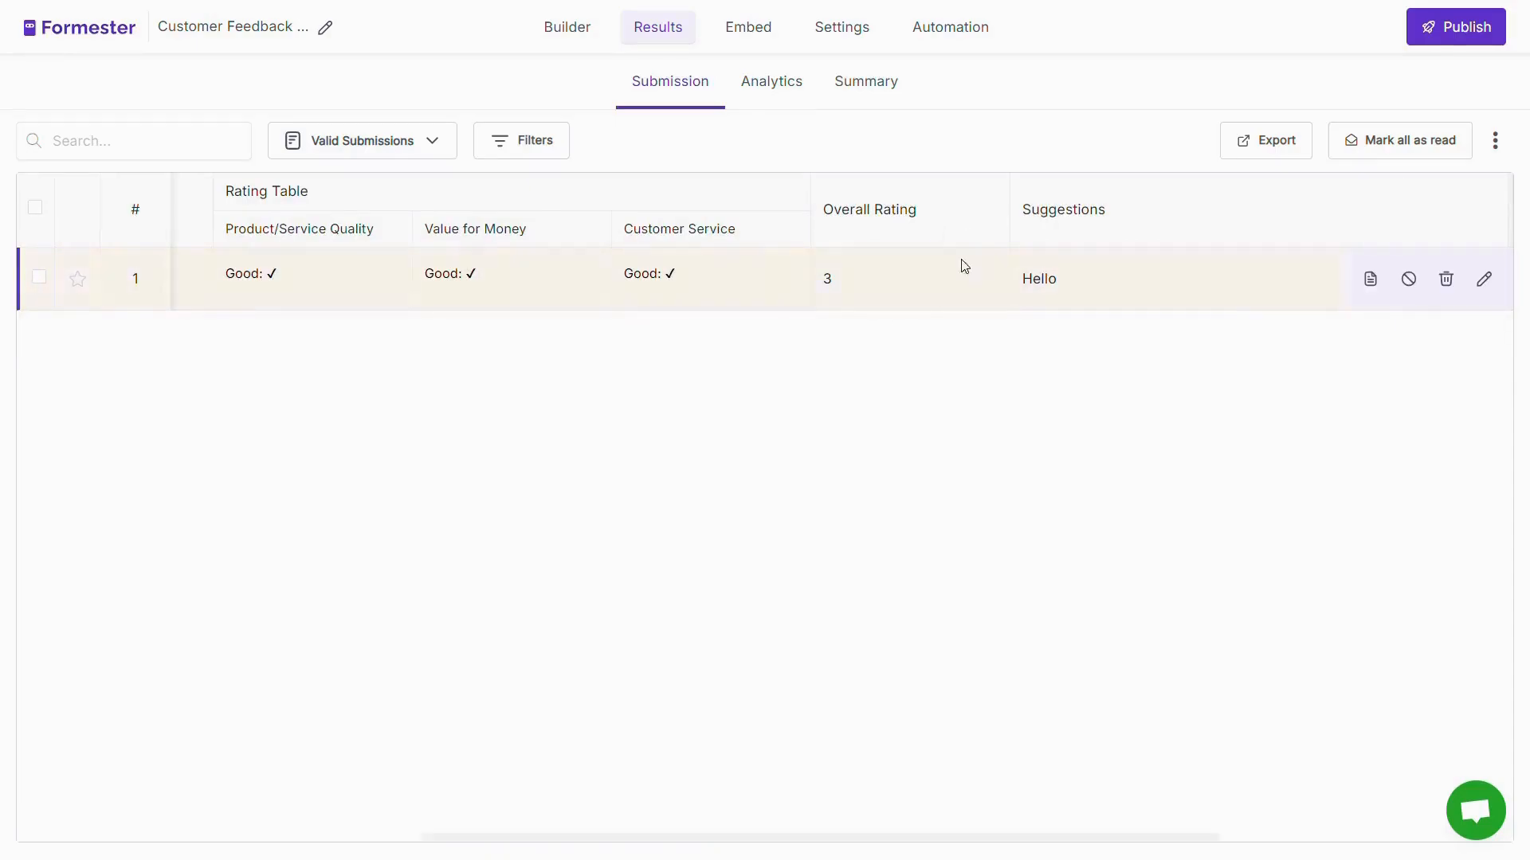
{"action": "left_click_drag", "start_coordinate": [820, 838], "coordinate": [1154, 824]}
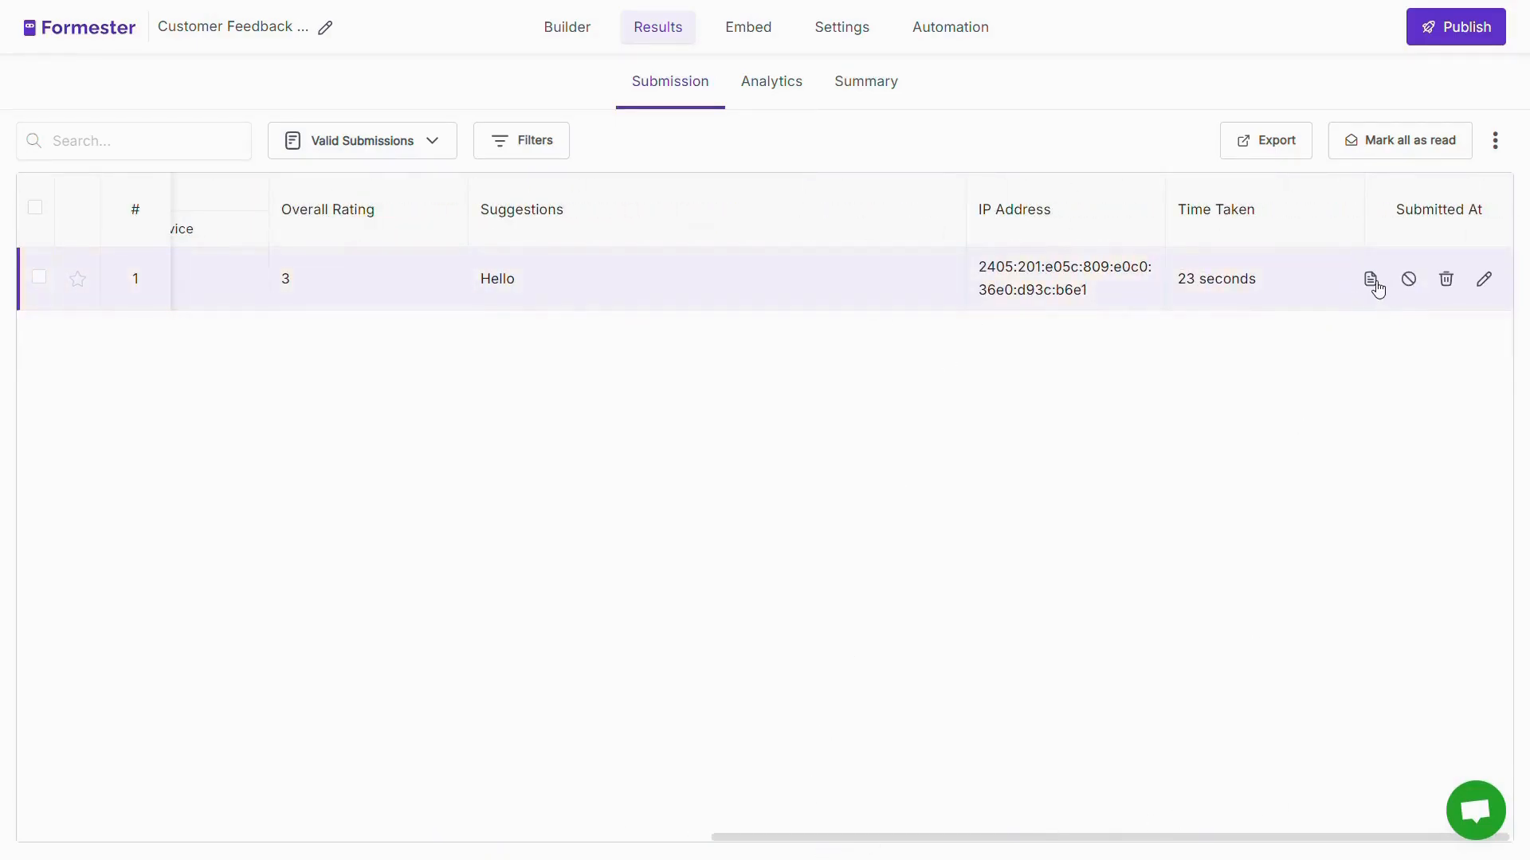
- Open the PDF version of the test submission, review its contents and close it
{"action": "left_click", "coordinate": [1370, 280]}
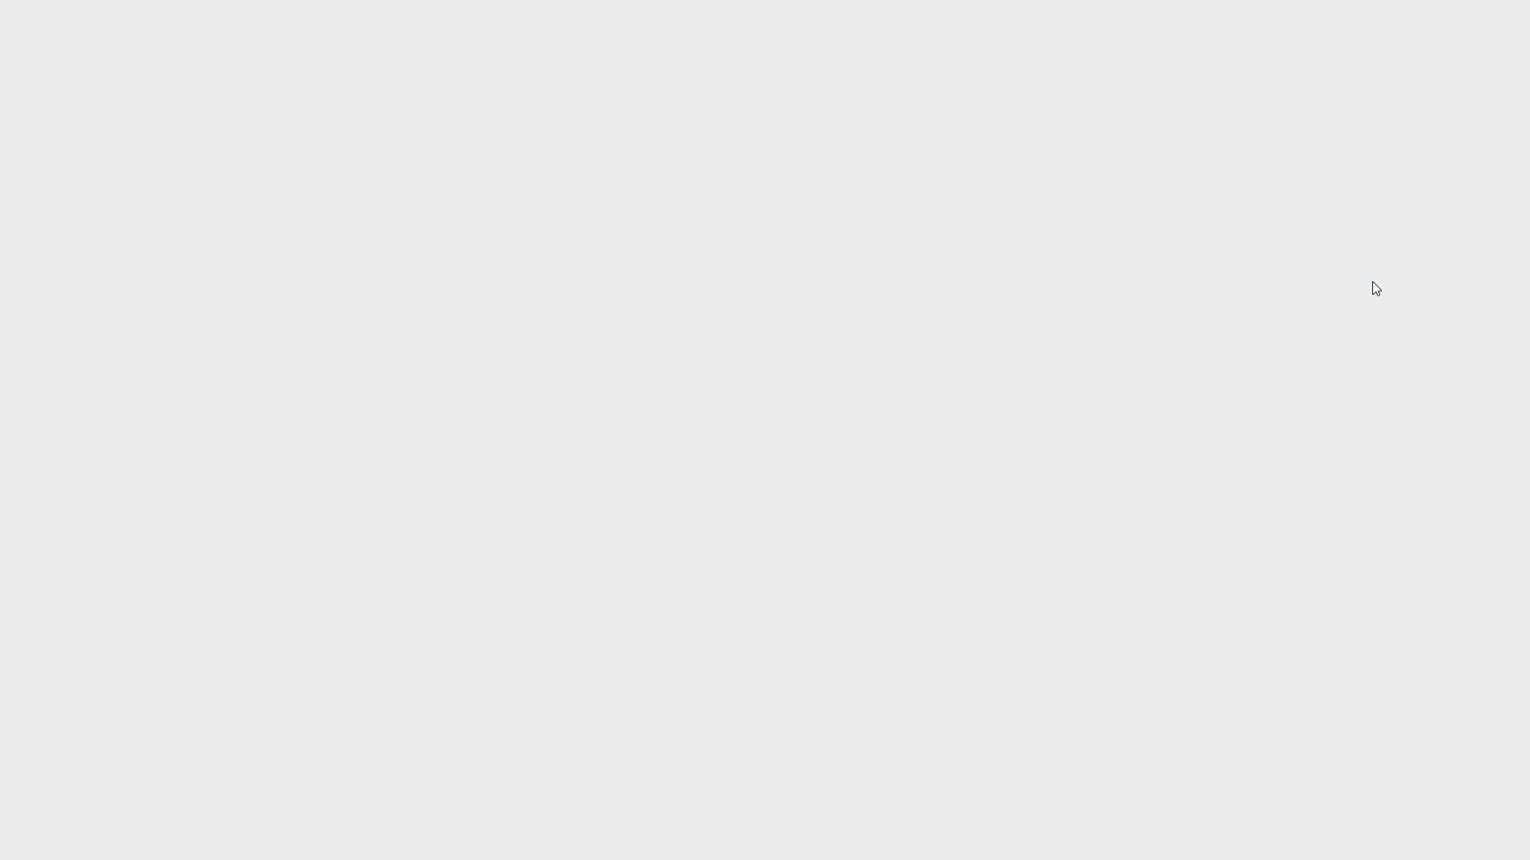
{"action": "scroll", "coordinate": [766, 341], "scroll_direction": "down", "scroll_amount": 4}
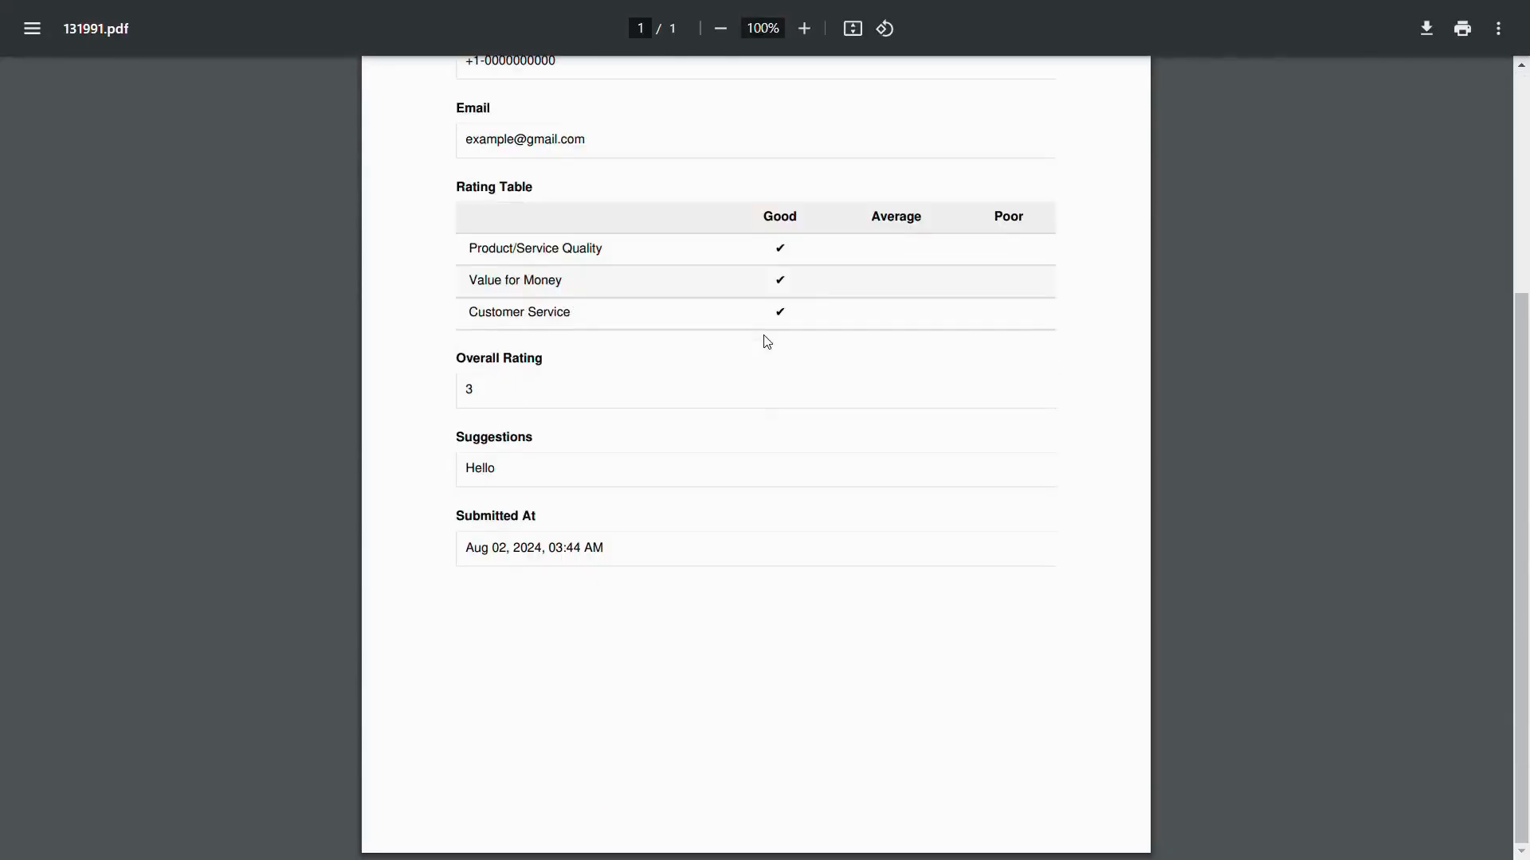
{"action": "scroll", "coordinate": [766, 341], "scroll_direction": "up", "scroll_amount": 4}
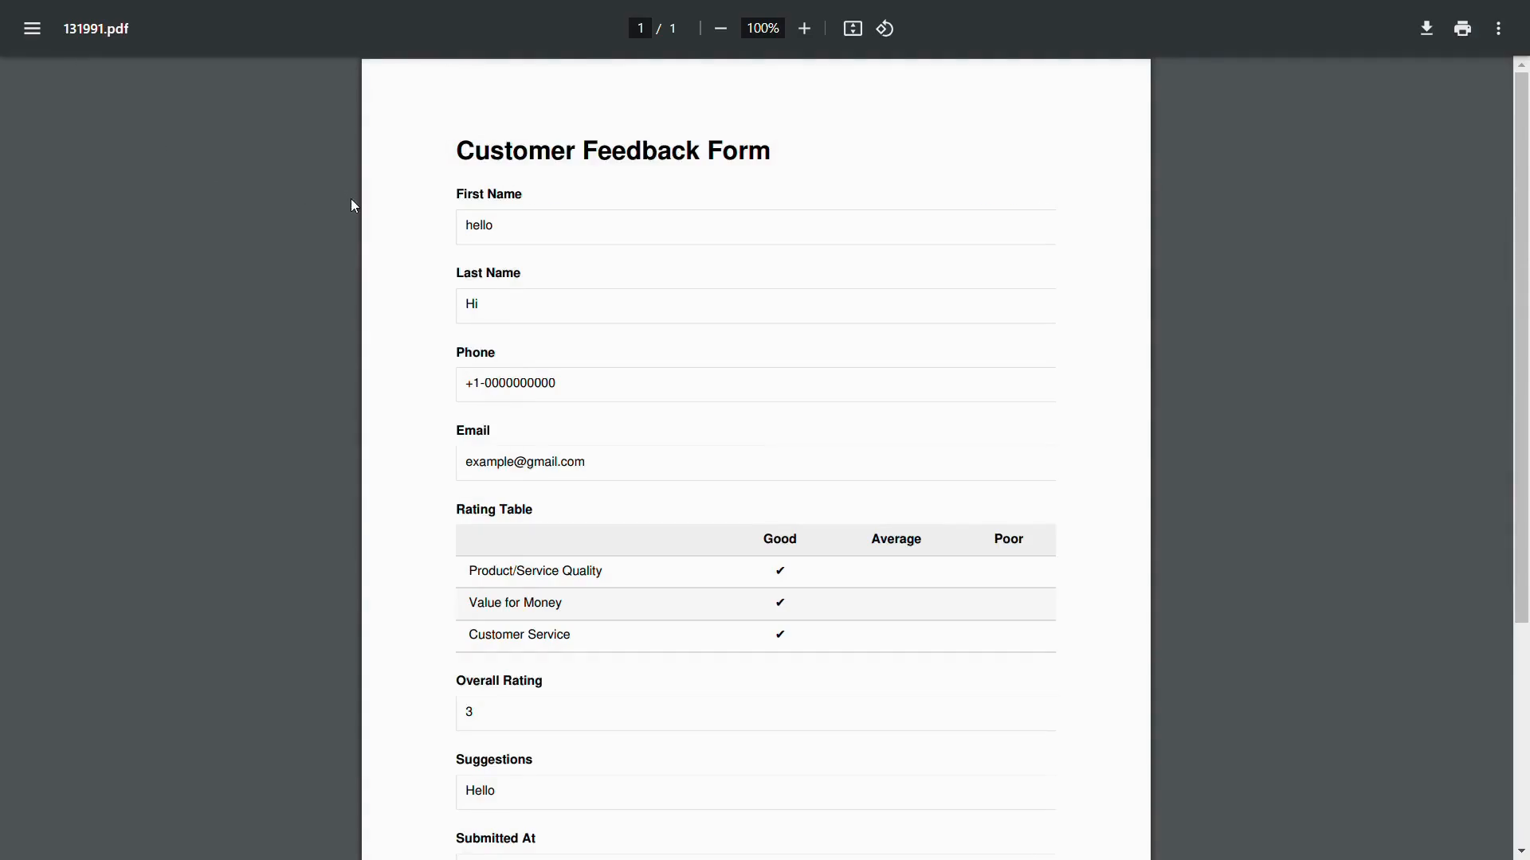
{"action": "key", "text": "ctrl+w"}
{"action": "mouse_move", "coordinate": [1063, 302]}
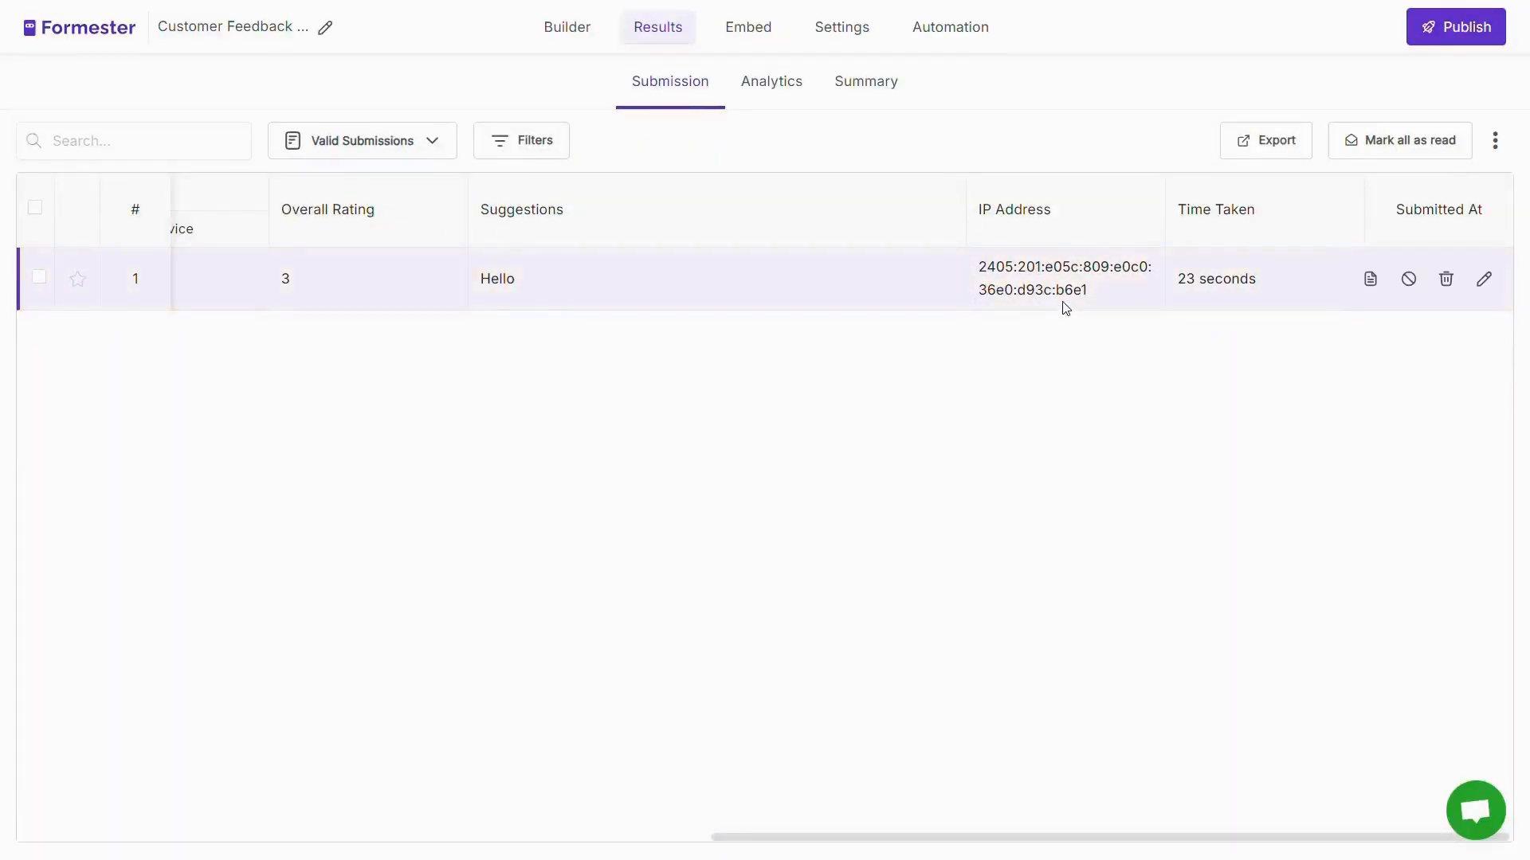